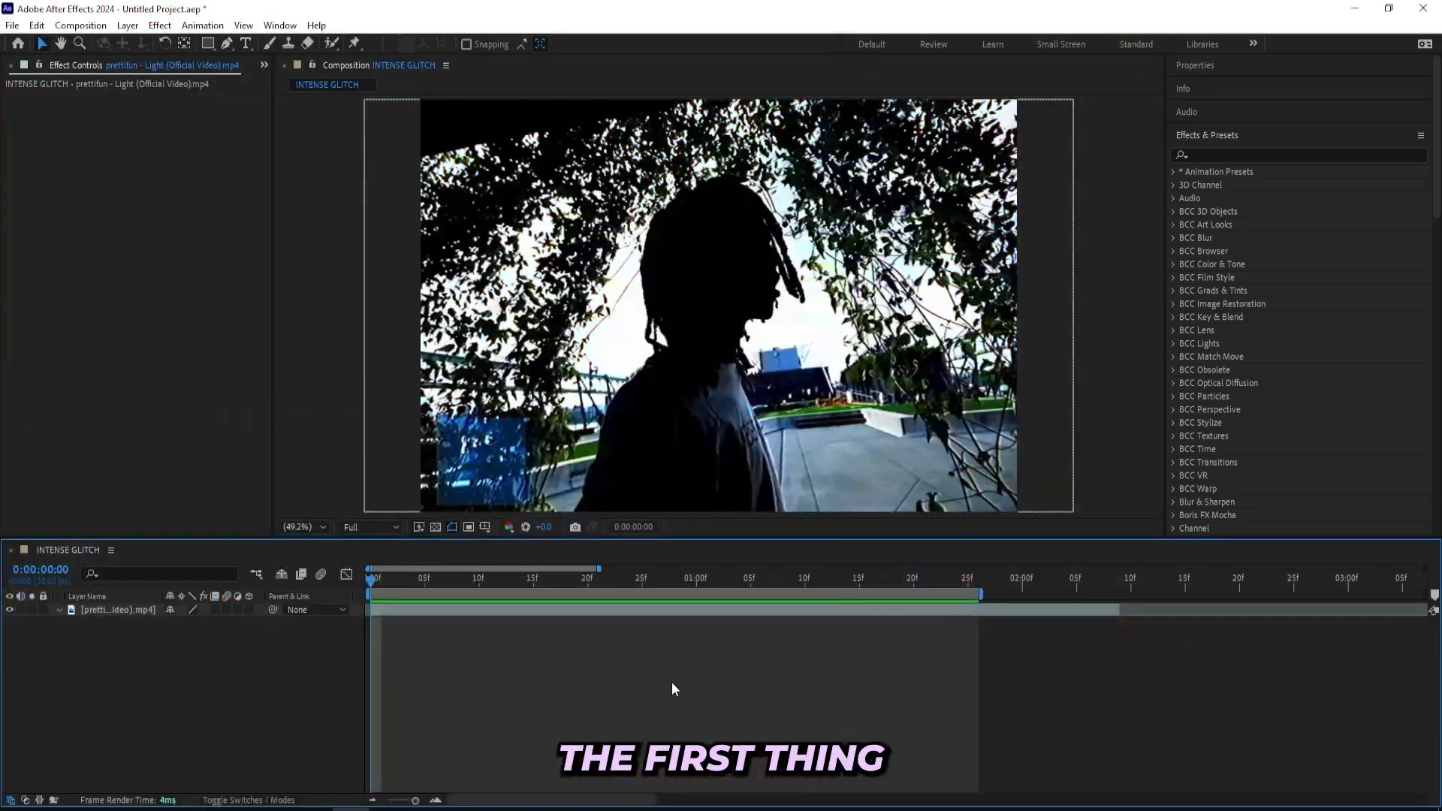
# Create a new adjustment layer above the video and apply the S_DistortChroma effect to it
pyautogui.rightClick(493, 632)
pyautogui.moveTo(545, 458)
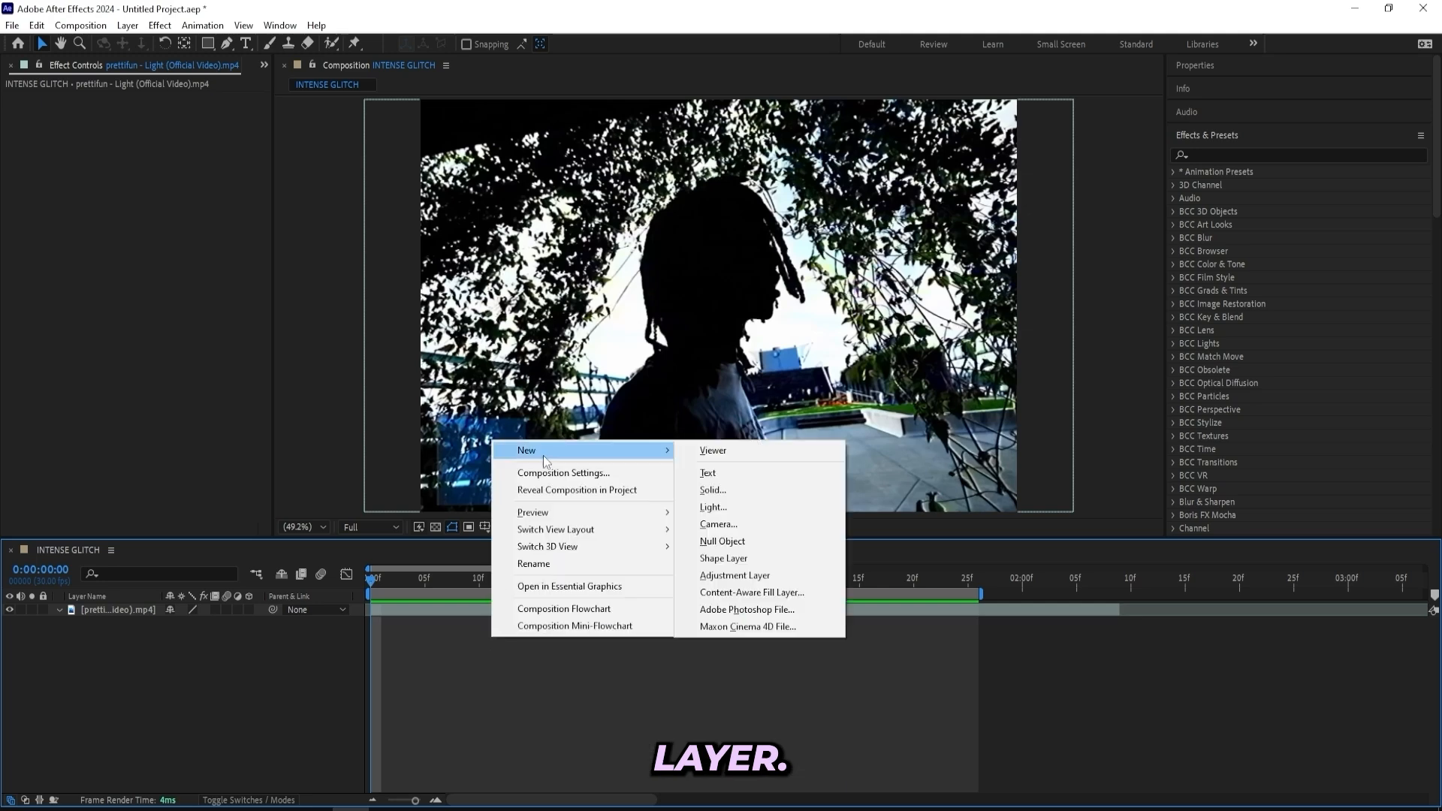
pyautogui.click(770, 580)
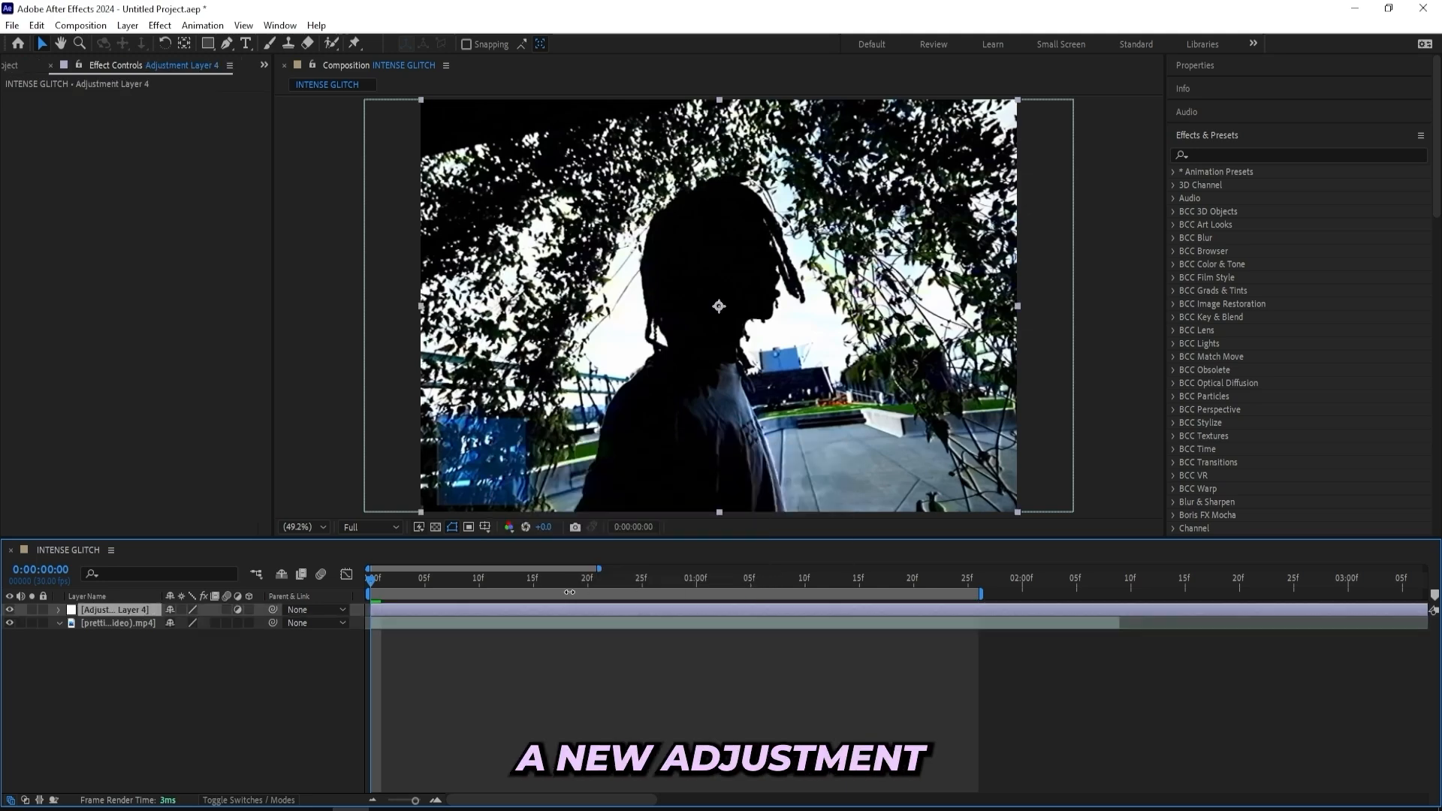
pyautogui.click(1207, 152)
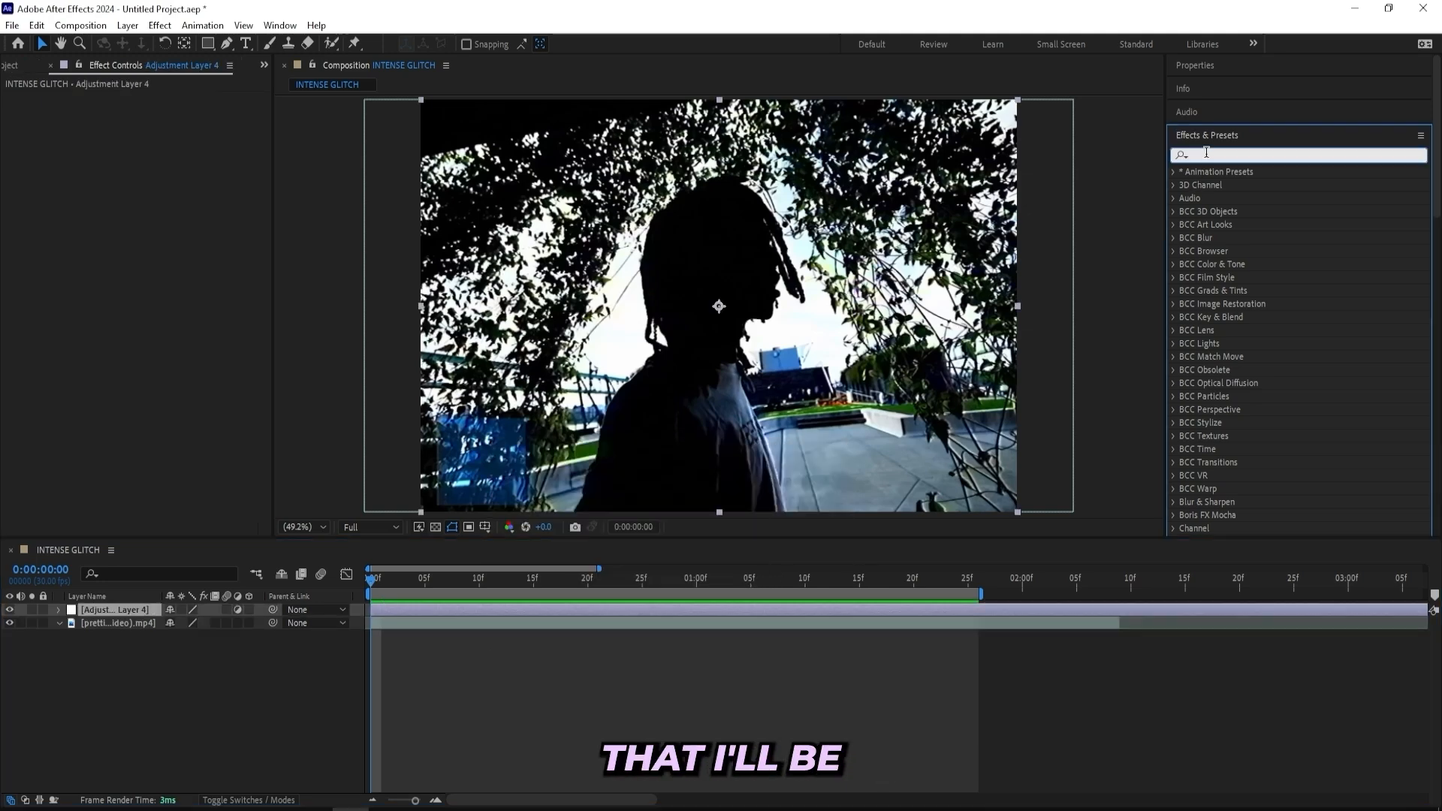
pyautogui.write('distortch')
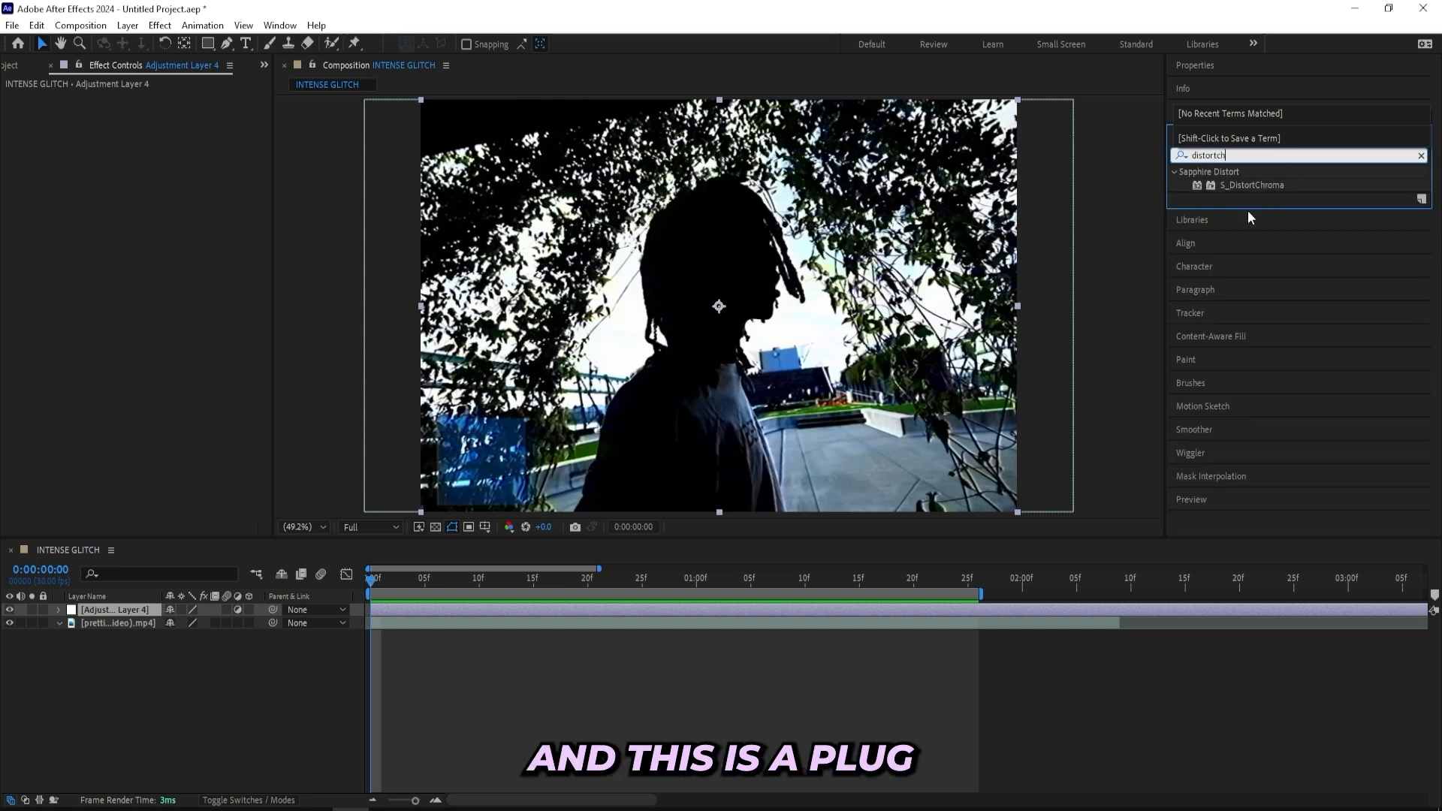
pyautogui.moveTo(1253, 185); pyautogui.dragTo(473, 610)
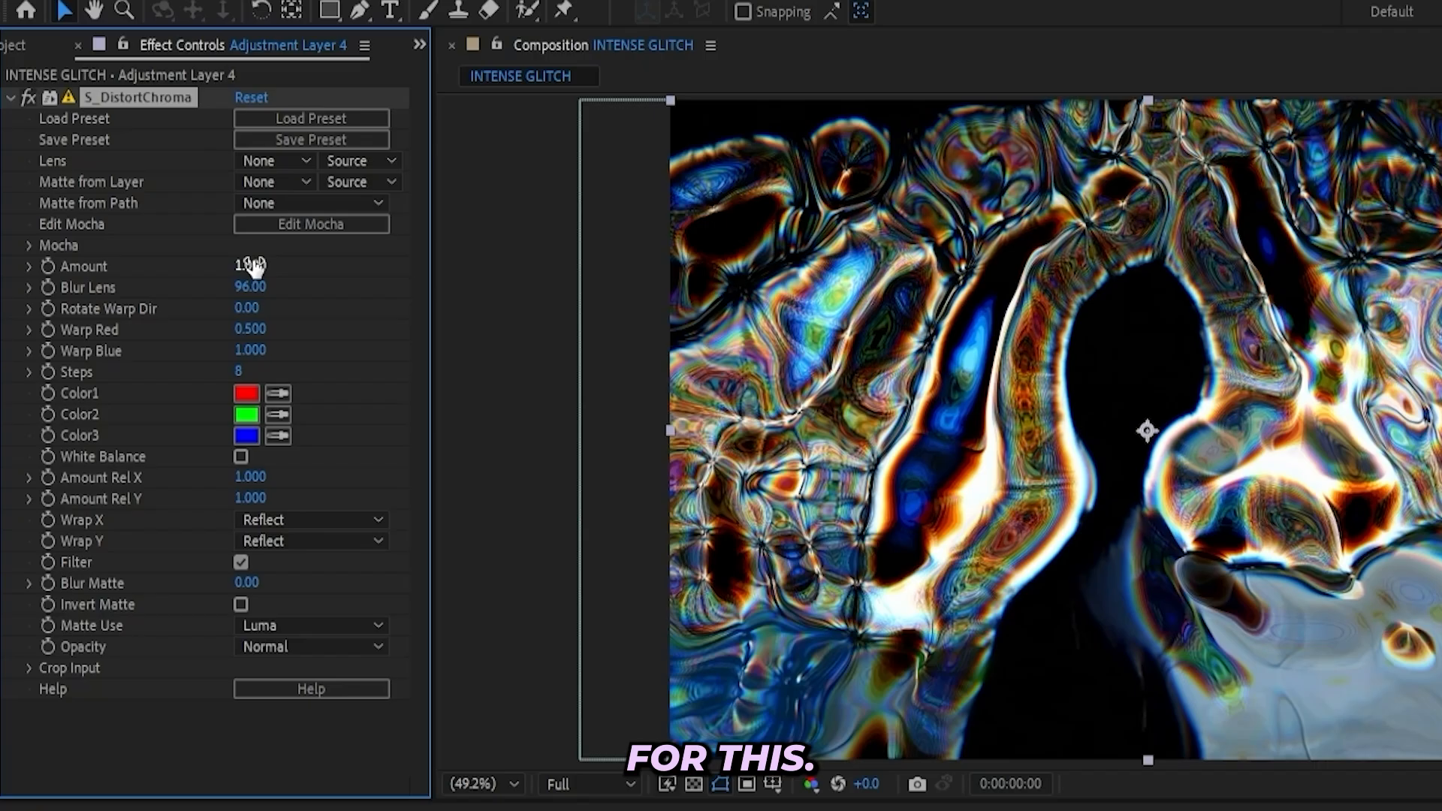
# Set S_DistortChroma's Amount to 0.5 and its Blur Lens to 400
pyautogui.click(160, 203)
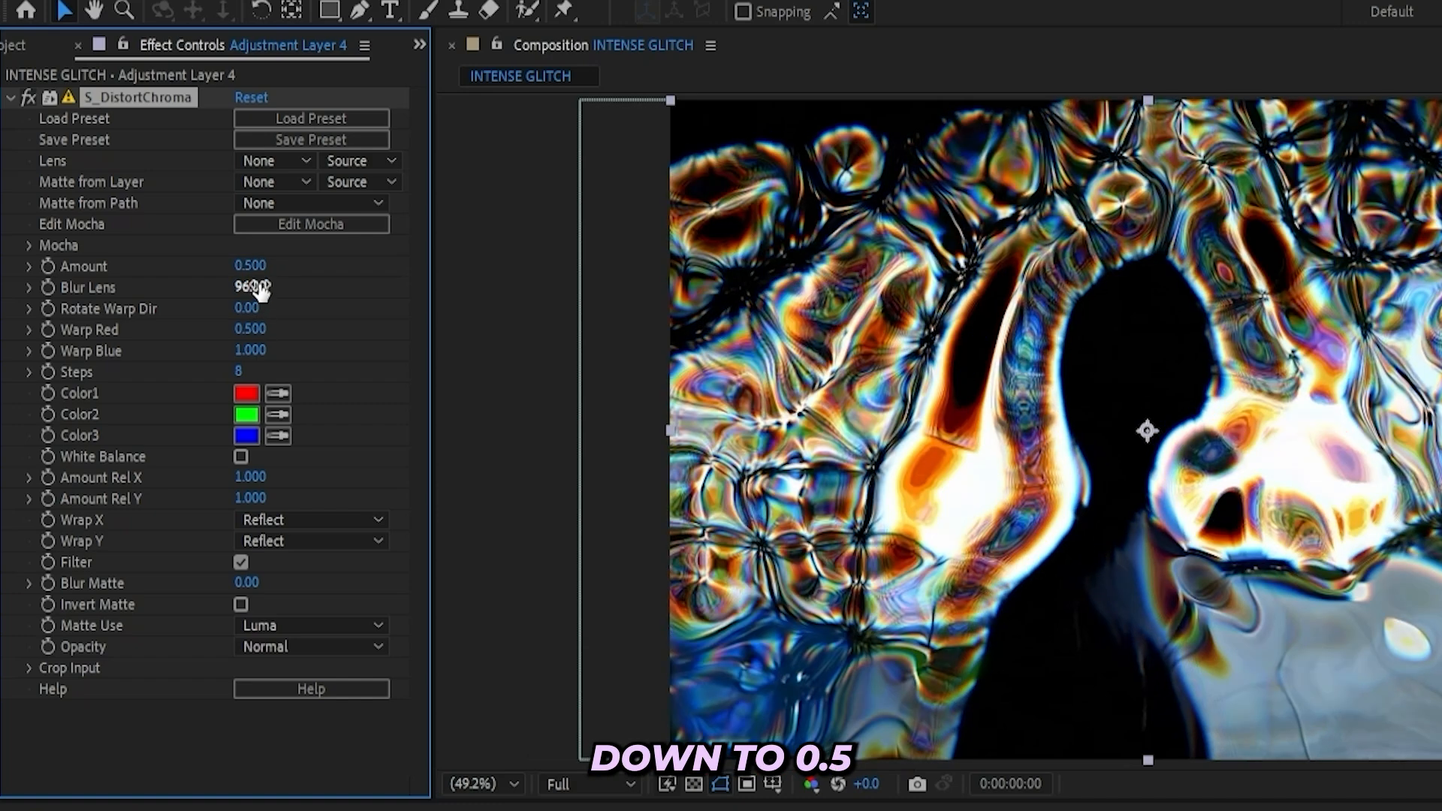
pyautogui.click(250, 287)
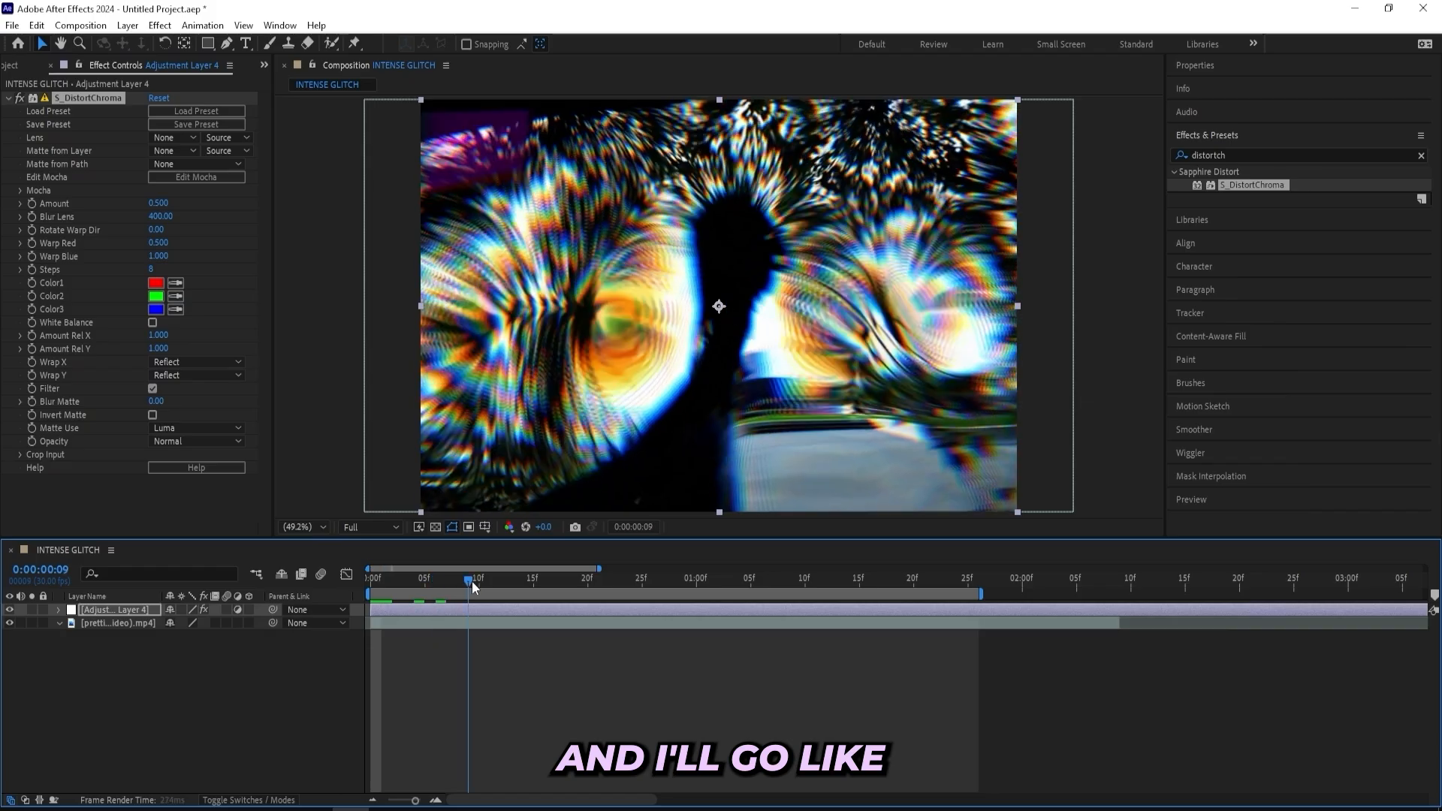
# Keyframe S_DistortChroma's Amount at 0.5 on 0:00:00:11 and at 0 on the first frame
pyautogui.moveTo(472, 580); pyautogui.dragTo(489, 586)
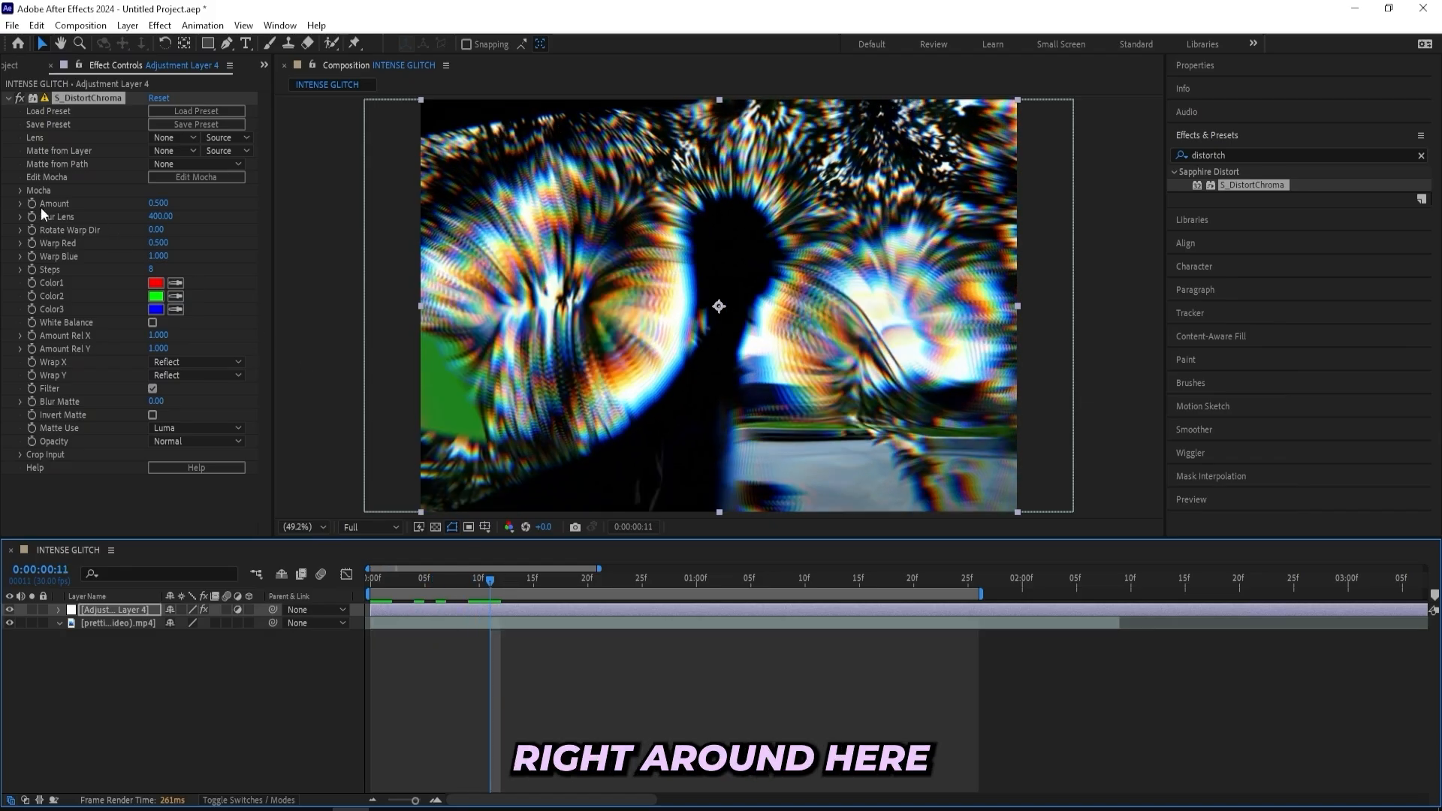
pyautogui.click(32, 204)
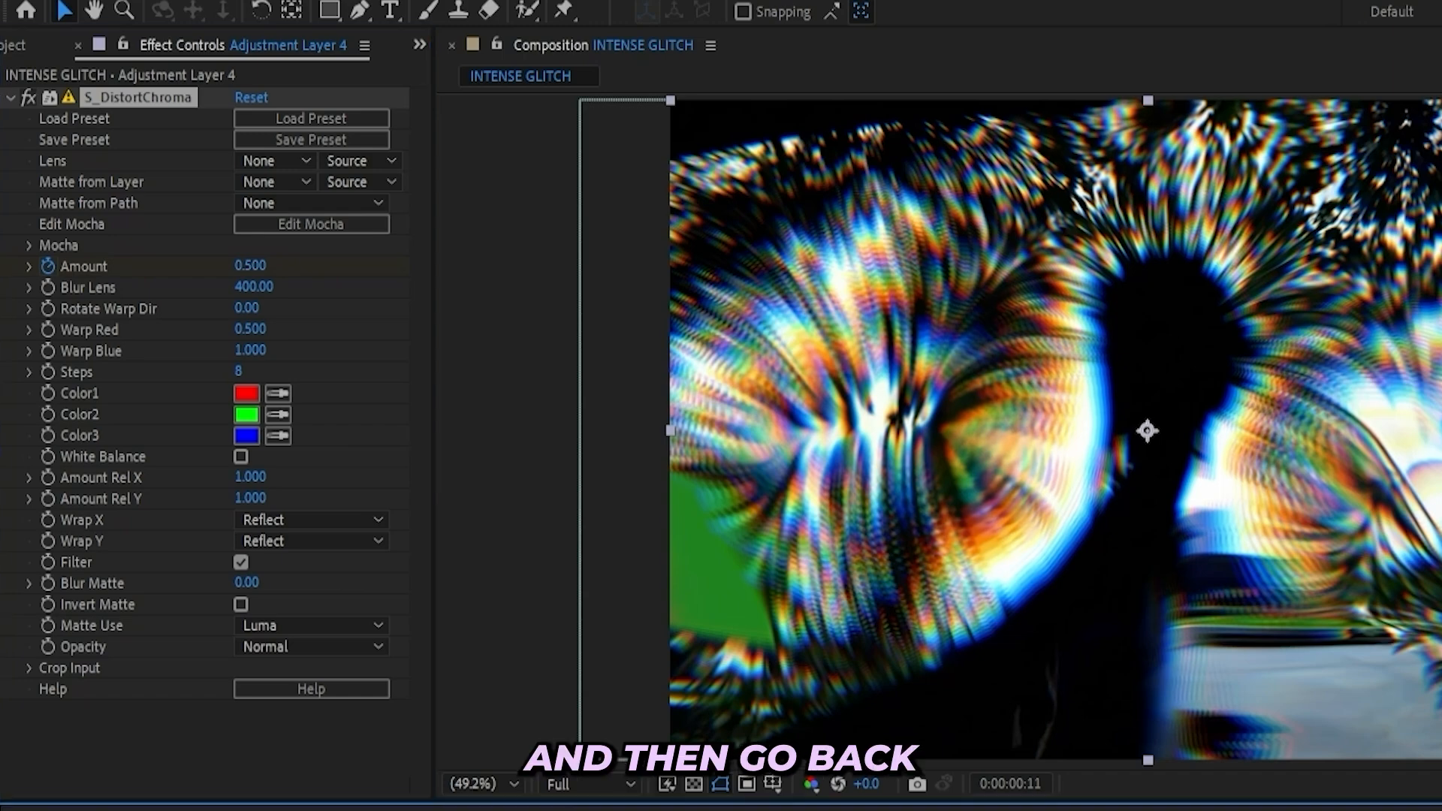
pyautogui.press('Home')
pyautogui.click(253, 265)
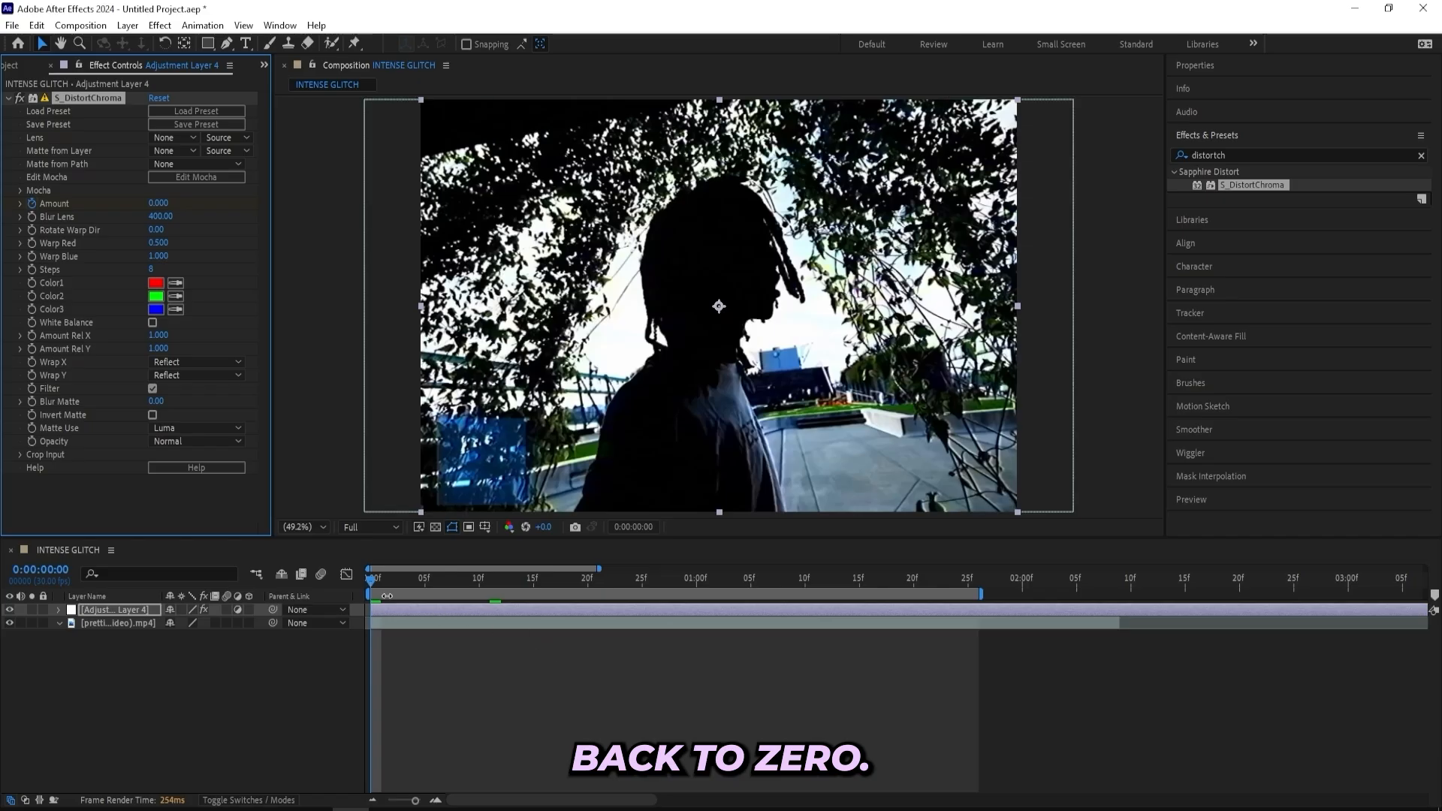
# Reveal the Amount keyframes and add a 0.5 keyframe at 0:00:01:06 and a 0 keyframe at 0:00:01:26
pyautogui.press('u')
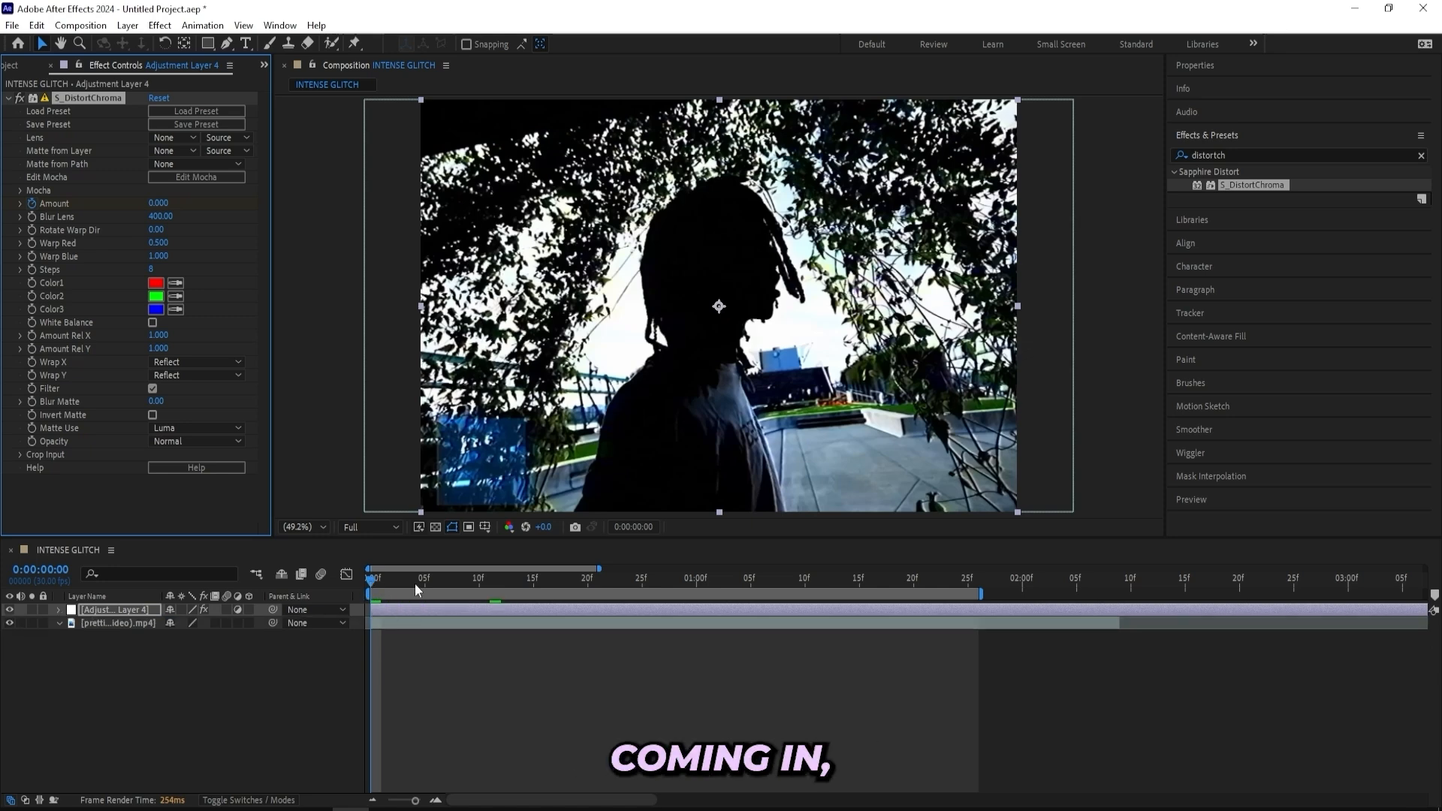
pyautogui.moveTo(384, 573); pyautogui.dragTo(757, 568)
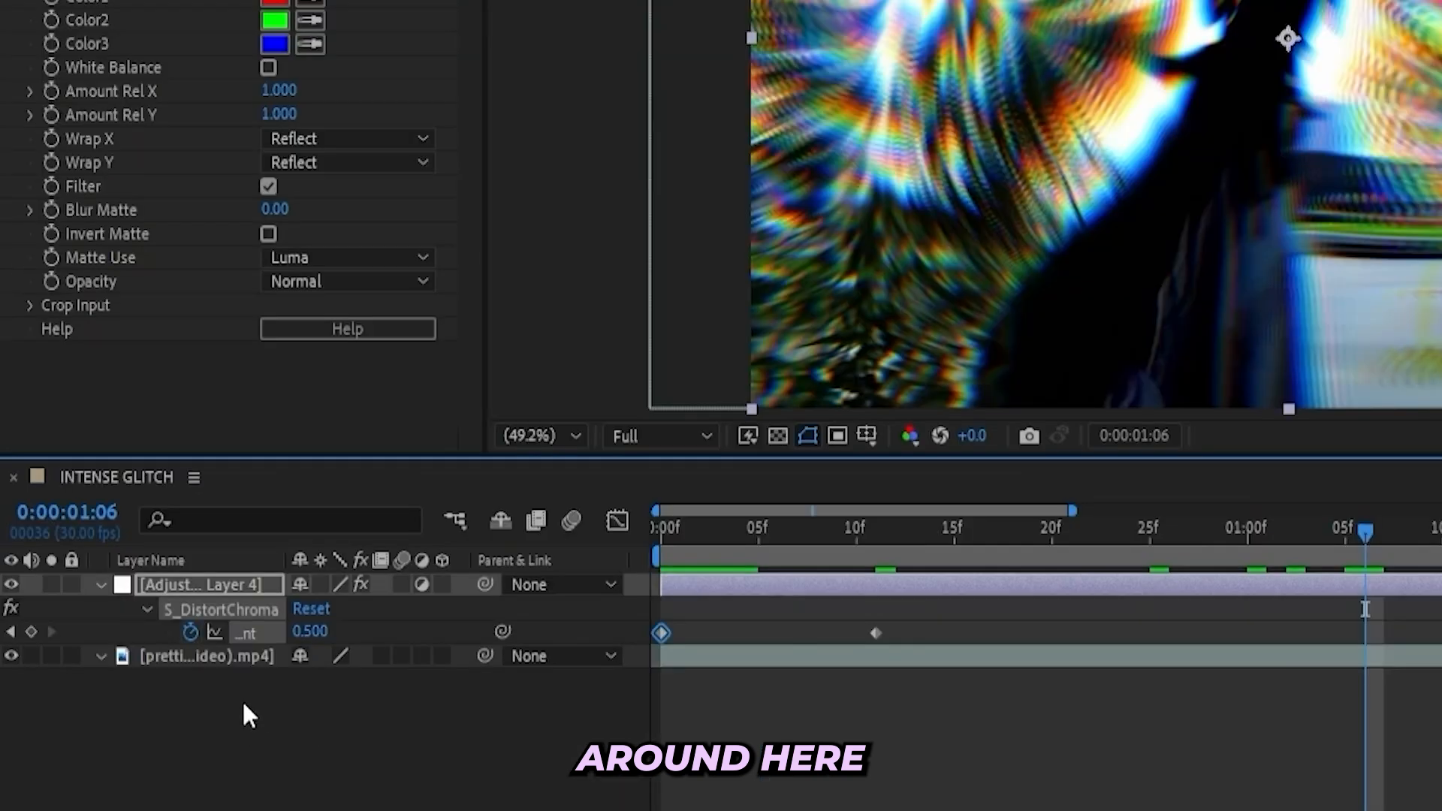
pyautogui.click(31, 633)
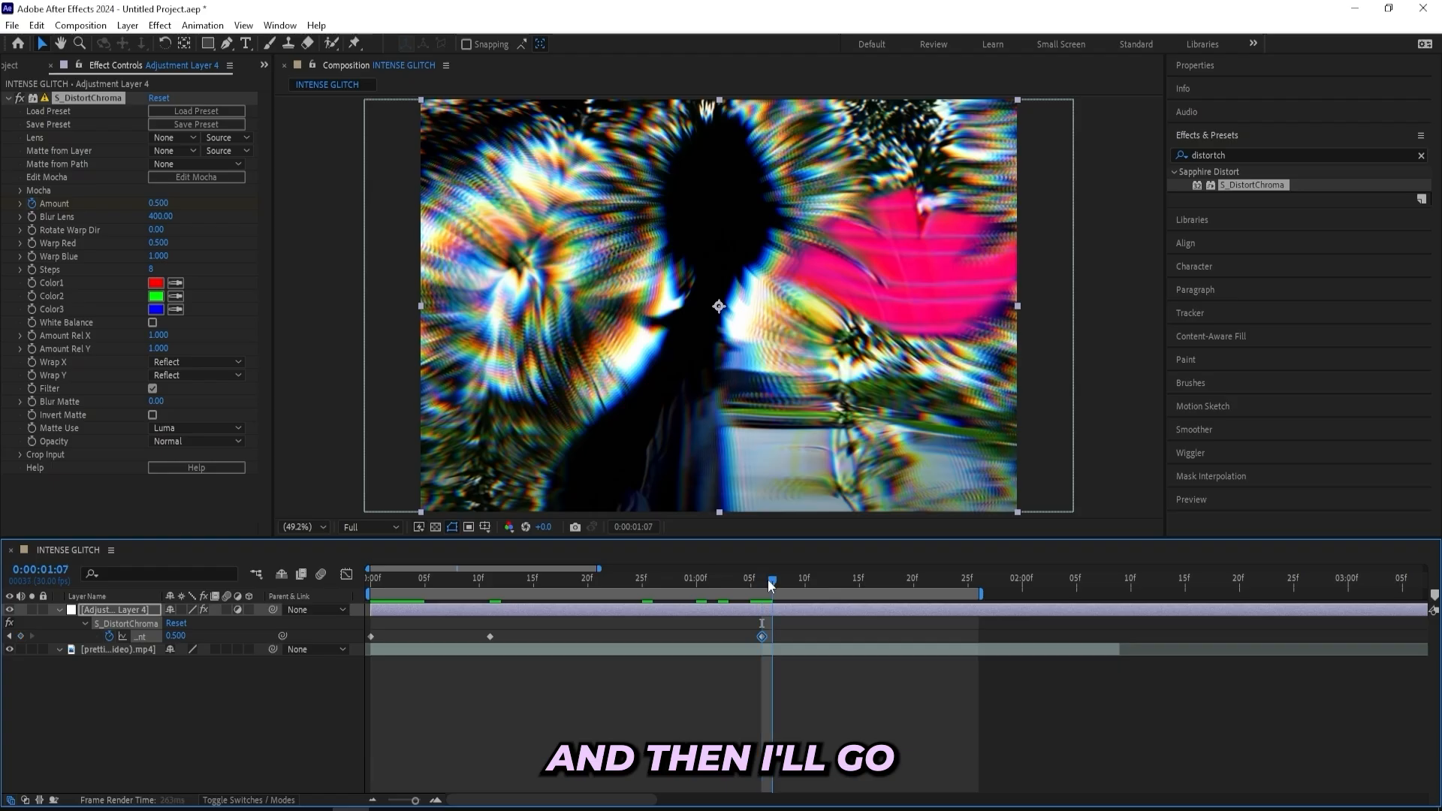
pyautogui.moveTo(1366, 533); pyautogui.dragTo(1441, 565)
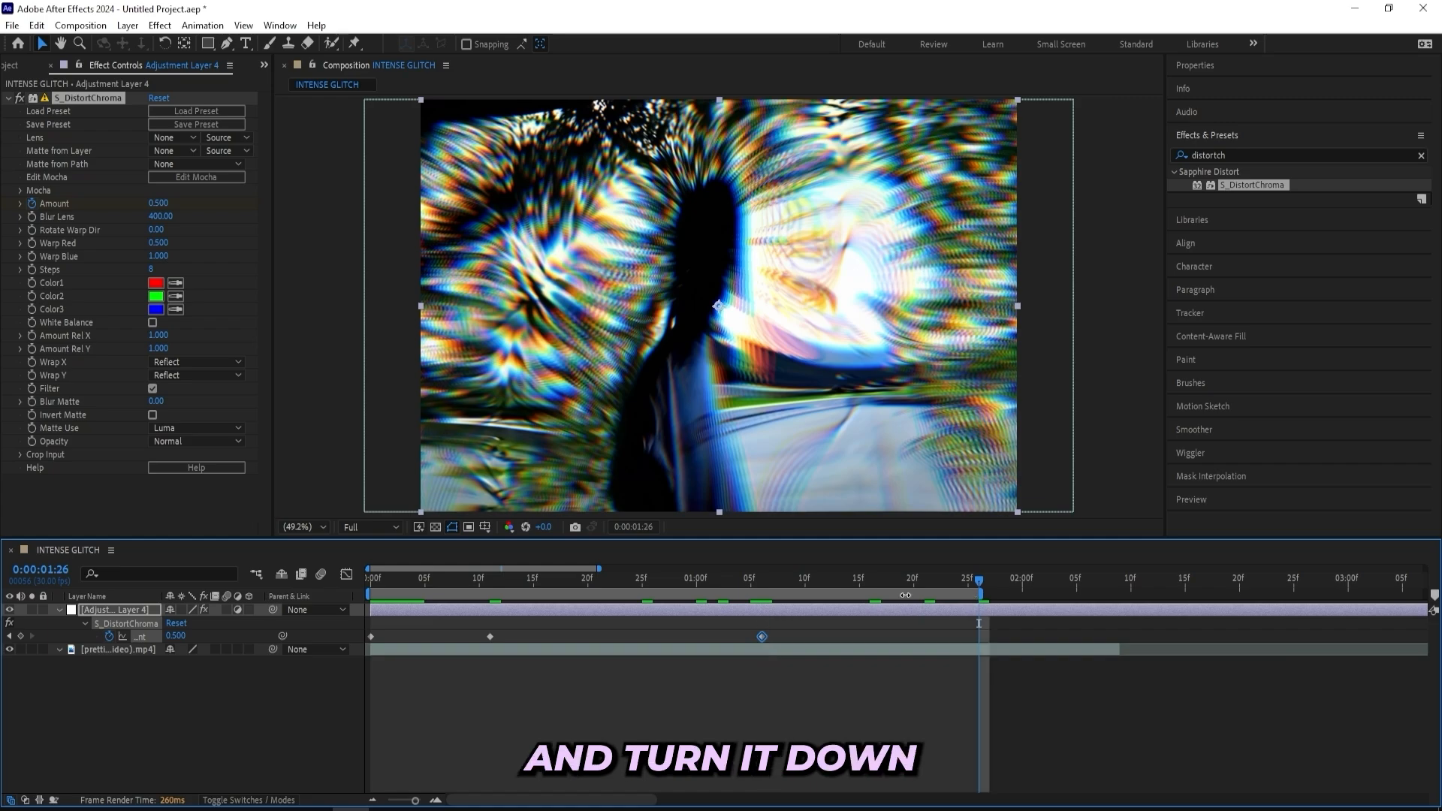
pyautogui.click(178, 635)
pyautogui.press('Return')
# Play back the animated chroma distortion from the first frame
pyautogui.press('Home')
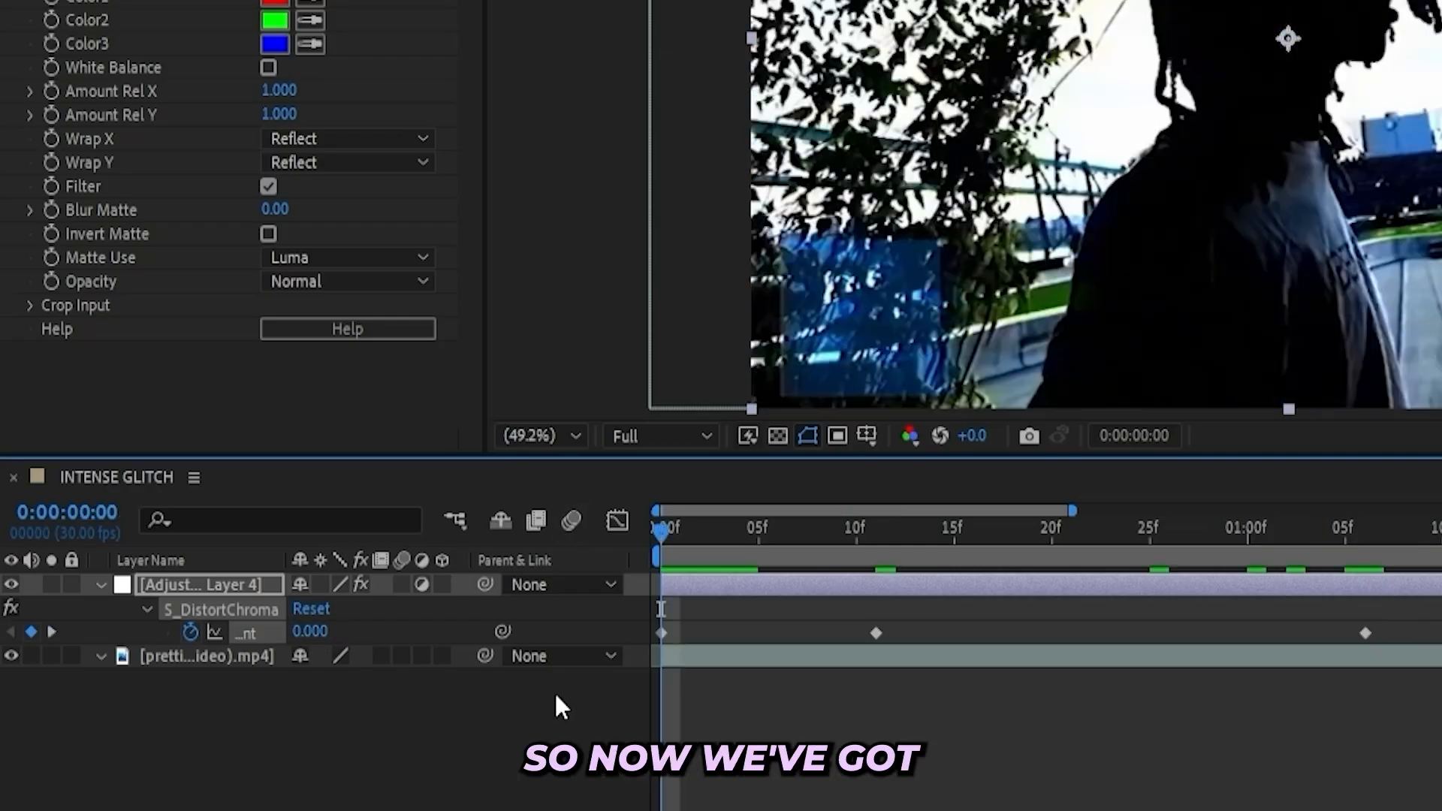
pyautogui.press('space')
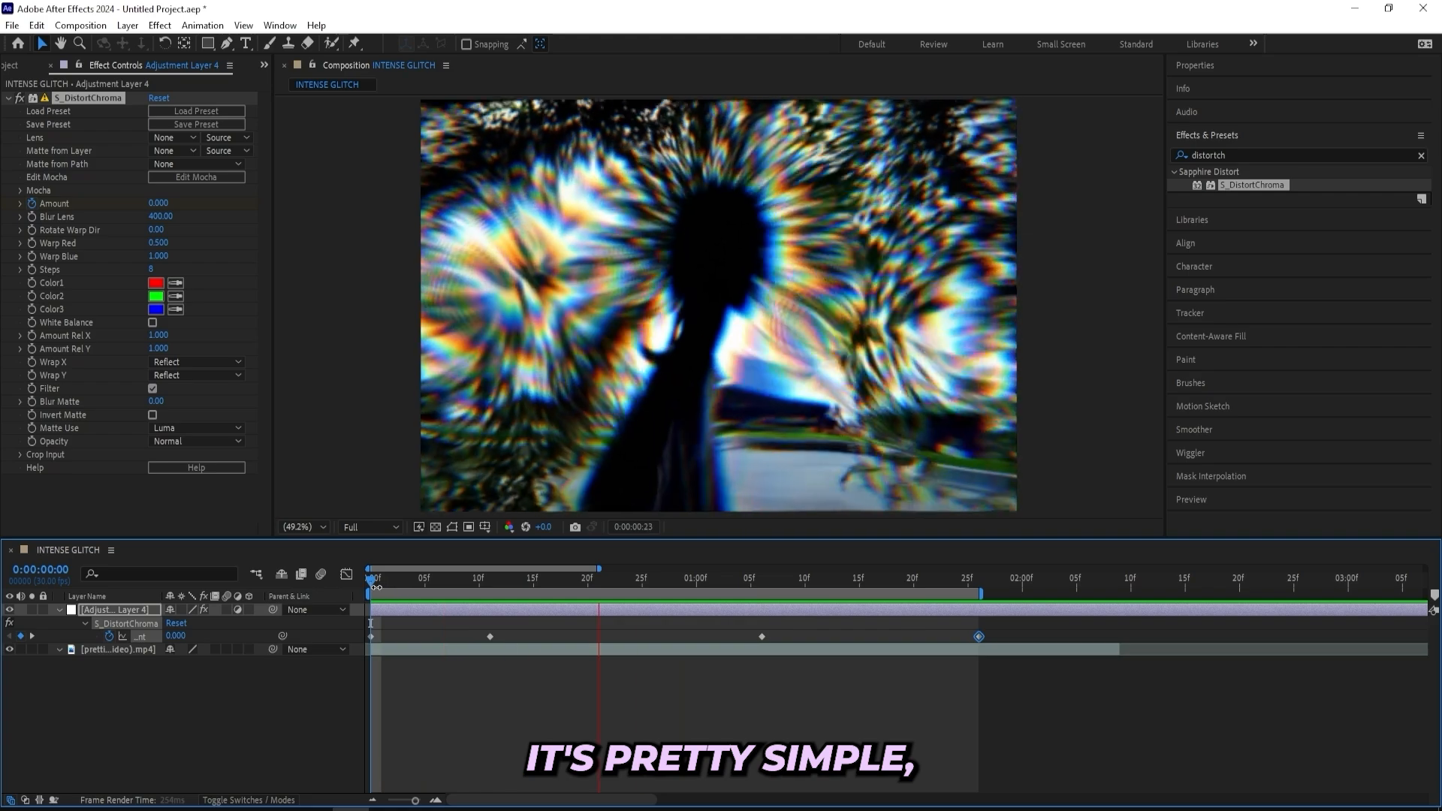
pyautogui.press('space')
# Apply the Displacer Pro effect to the adjustment layer, leaving its Translate X at 0%
pyautogui.click(1421, 155)
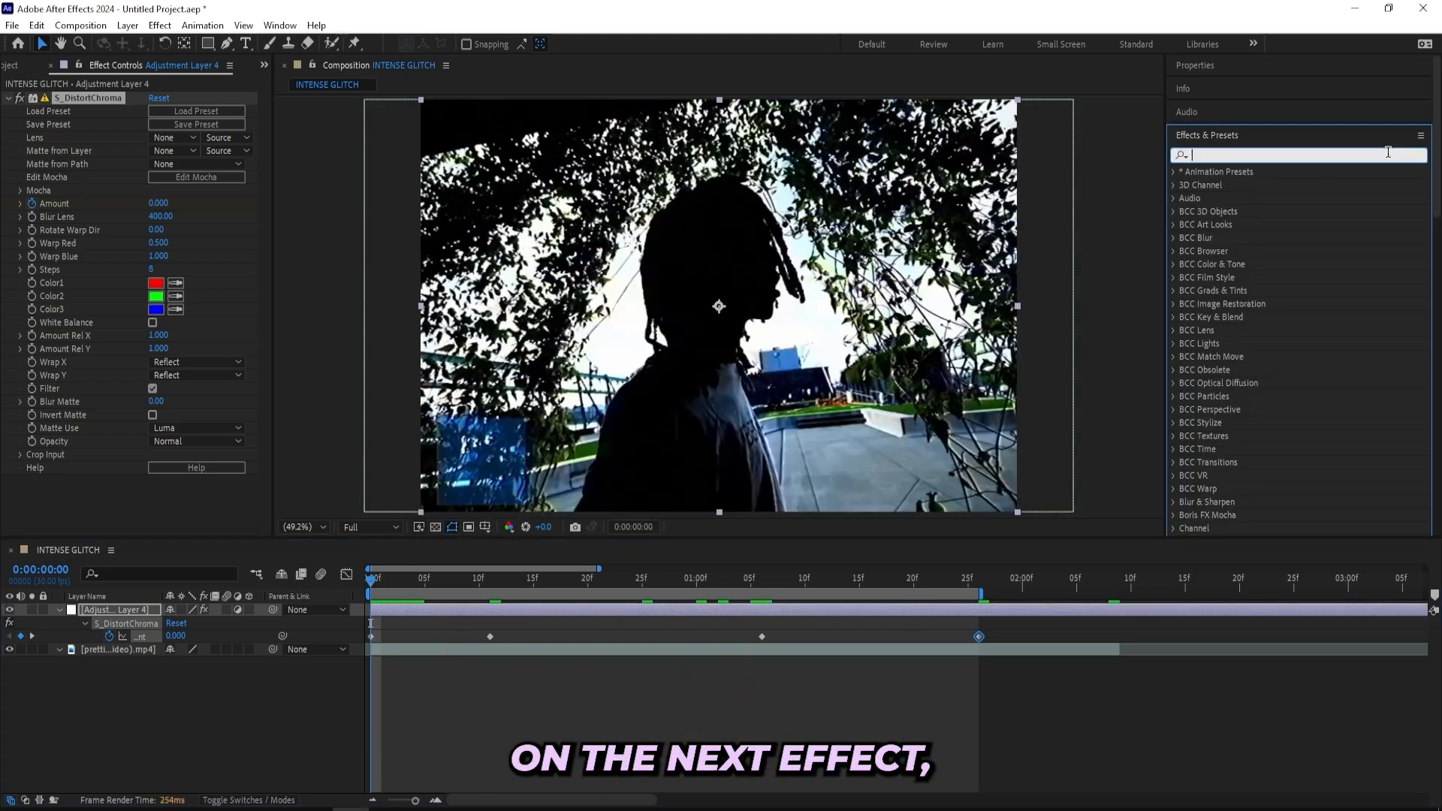
pyautogui.write('displacer pro')
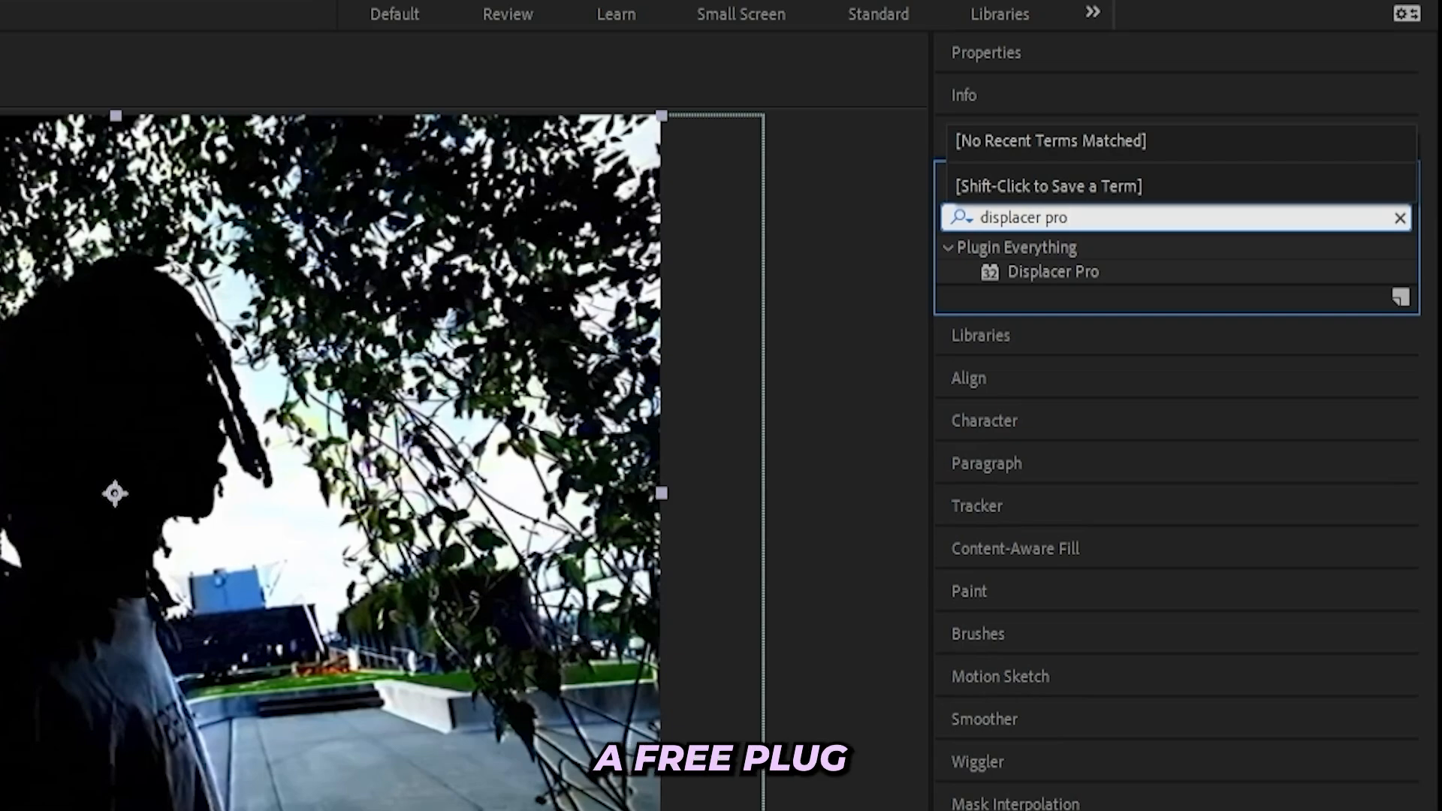
pyautogui.doubleClick(1053, 272)
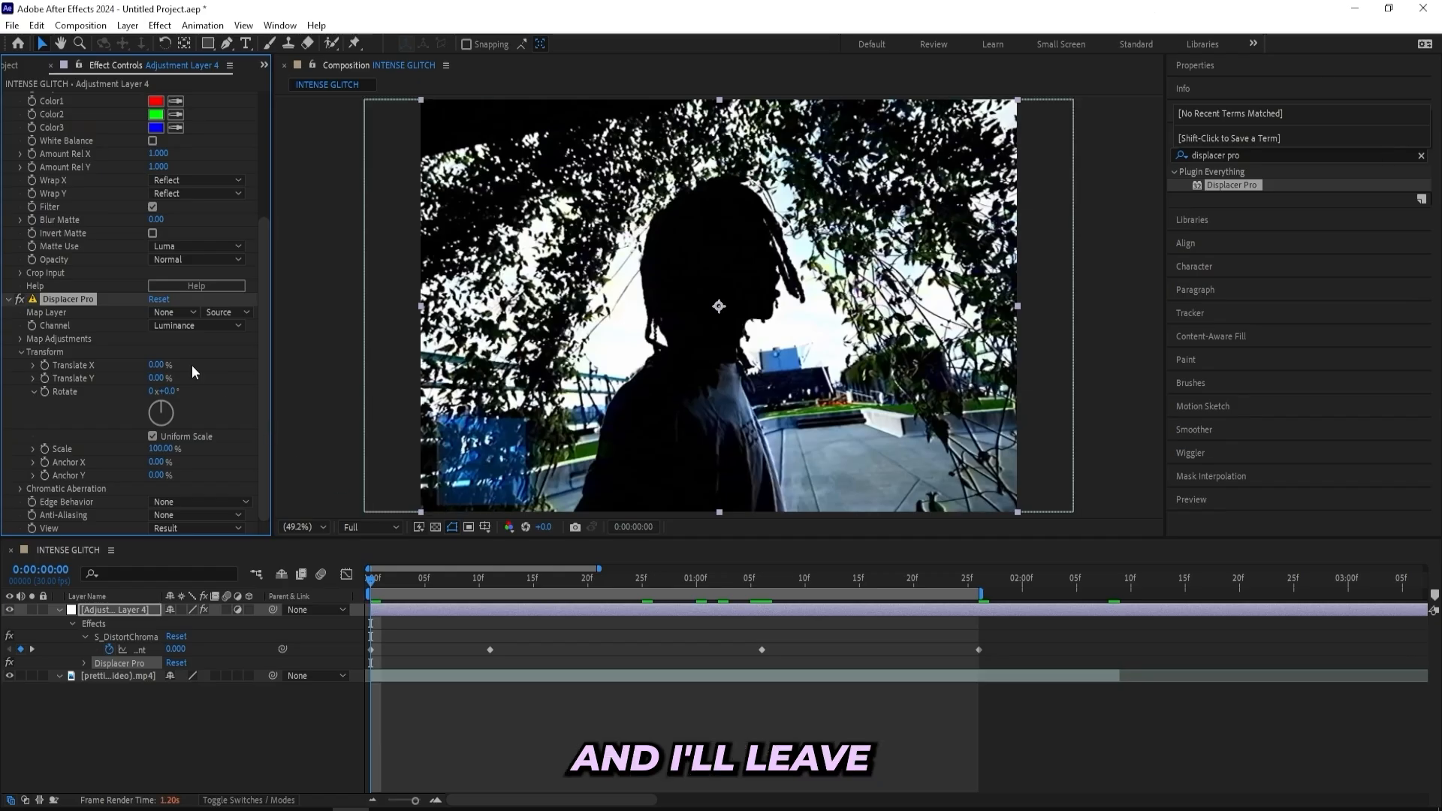
pyautogui.moveTo(155, 367); pyautogui.dragTo(180, 370)
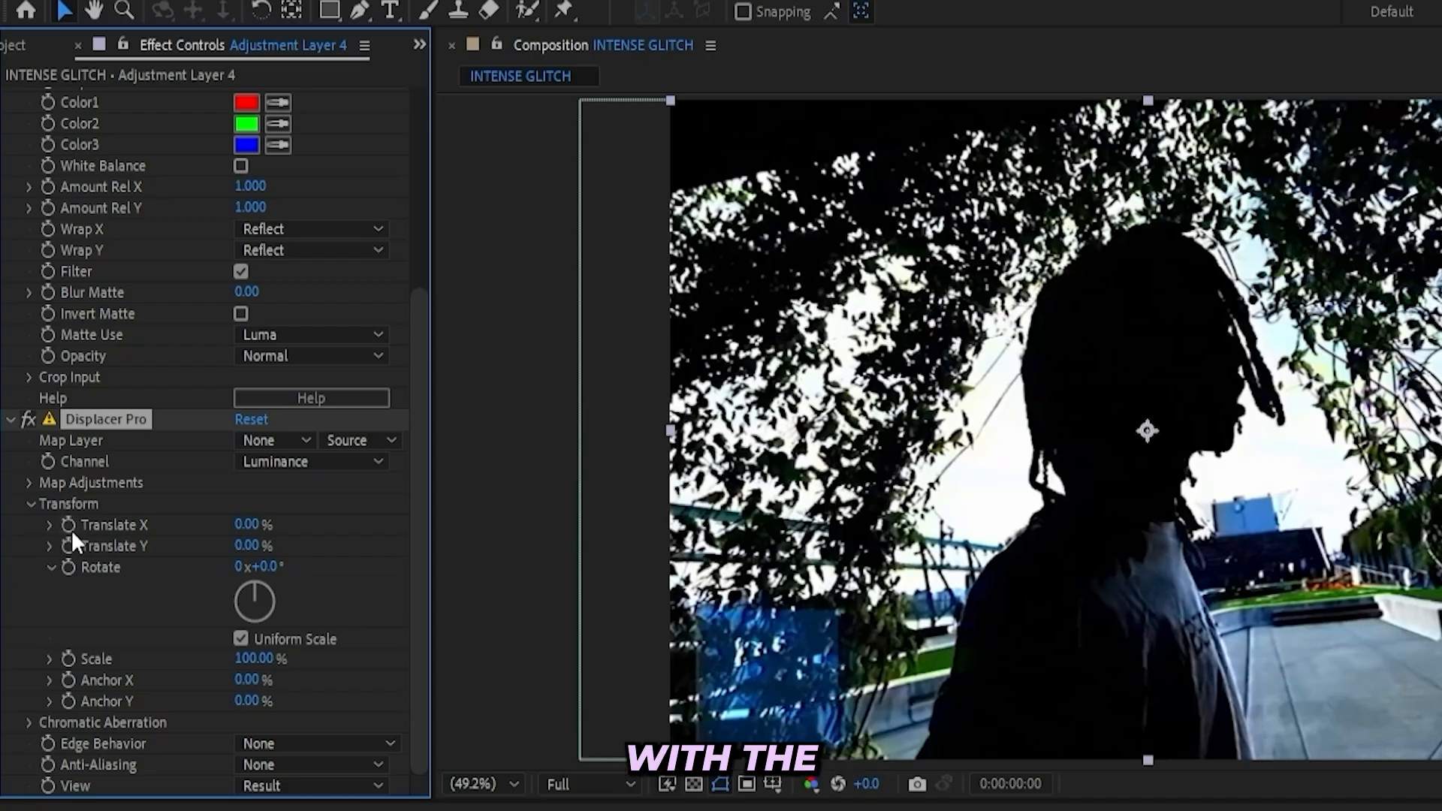
# Keyframe Displacer Pro's Translate X at 0% on the first frame and at -24% on 0:00:00:11
pyautogui.click(69, 526)
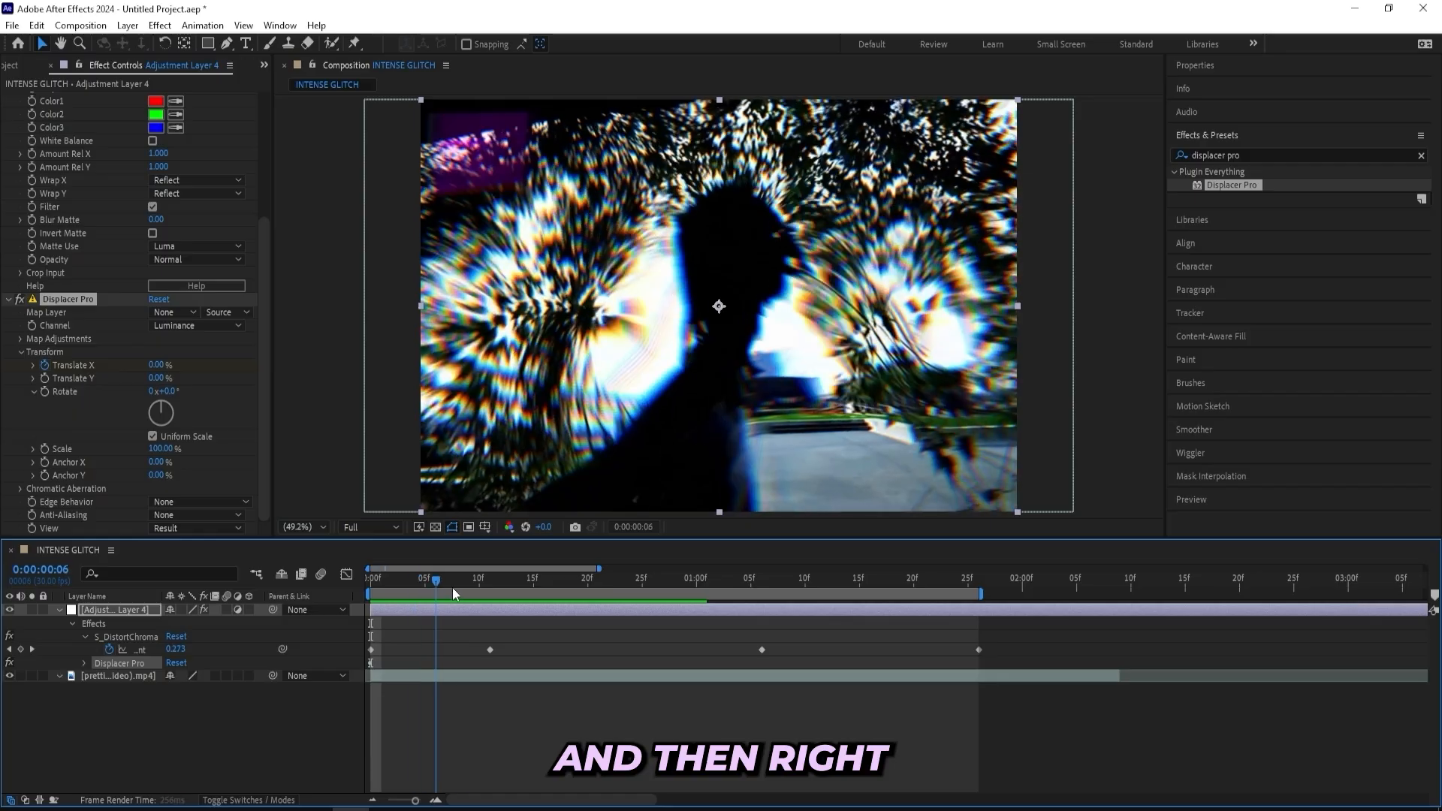
pyautogui.moveTo(452, 588); pyautogui.dragTo(490, 580)
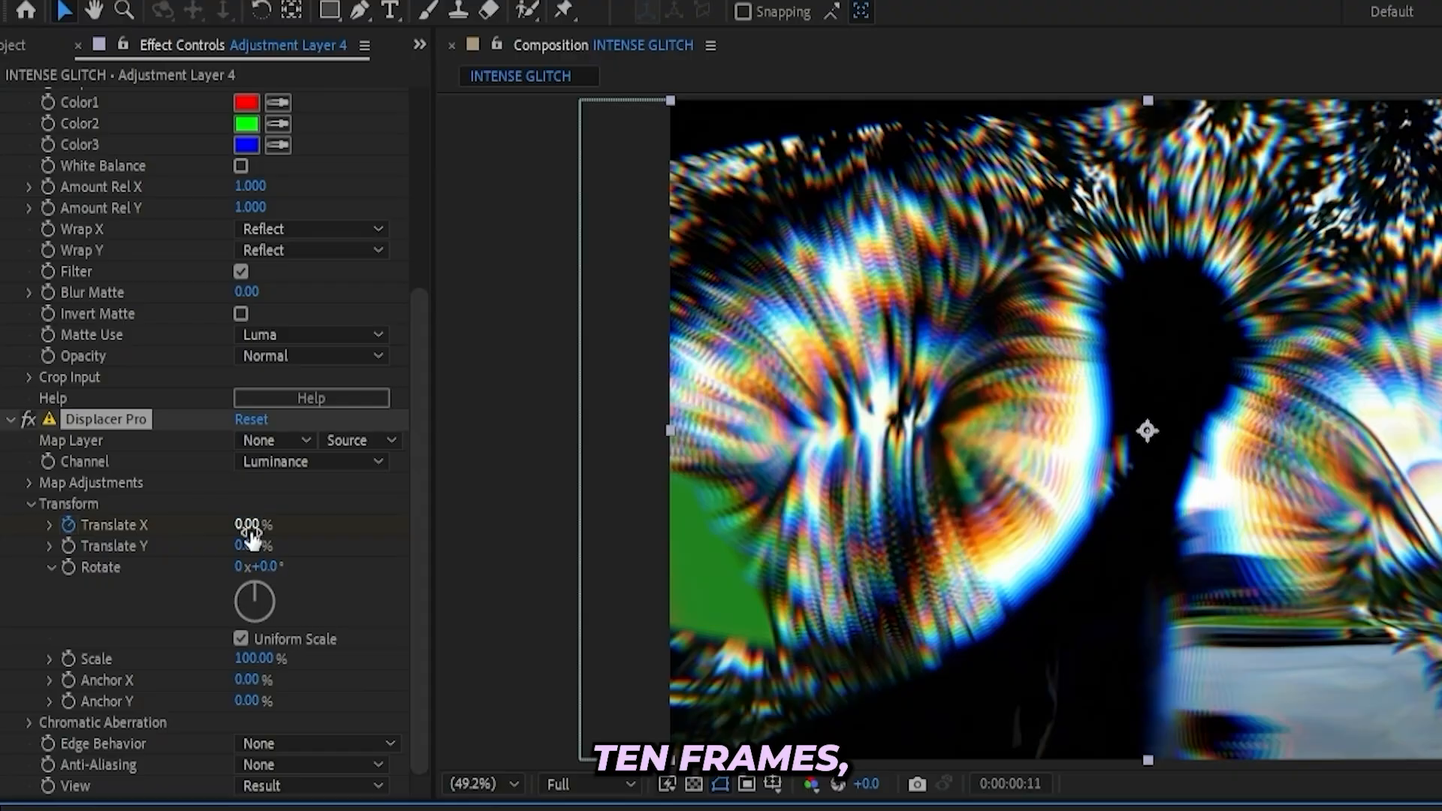
pyautogui.moveTo(141, 369); pyautogui.dragTo(139, 369)
pyautogui.moveTo(223, 534); pyautogui.dragTo(224, 534)
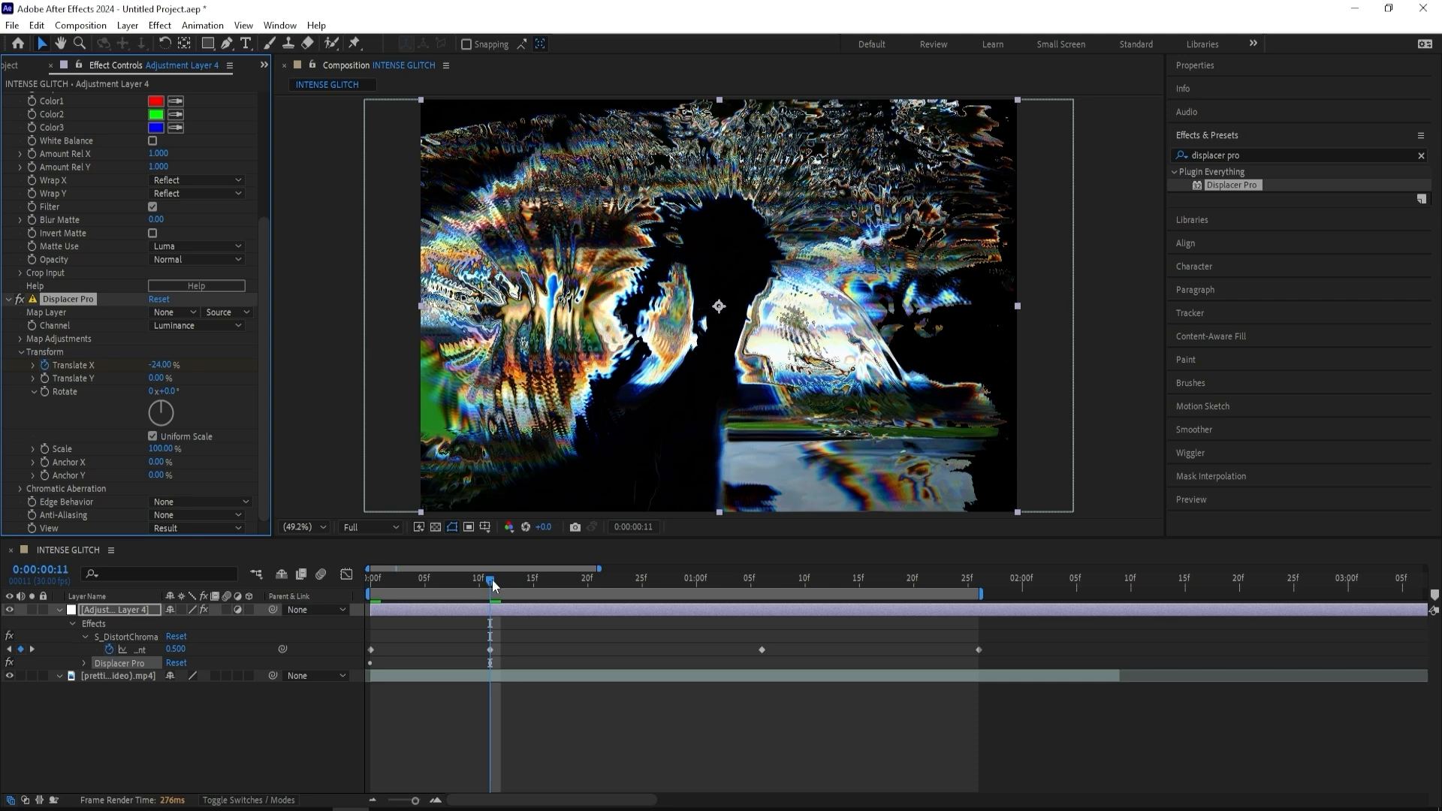
# Keyframe Displacer Pro's Translate X at 40% on 0:00:01:06 and at 0% on 0:00:01:26
pyautogui.moveTo(493, 579); pyautogui.dragTo(762, 588)
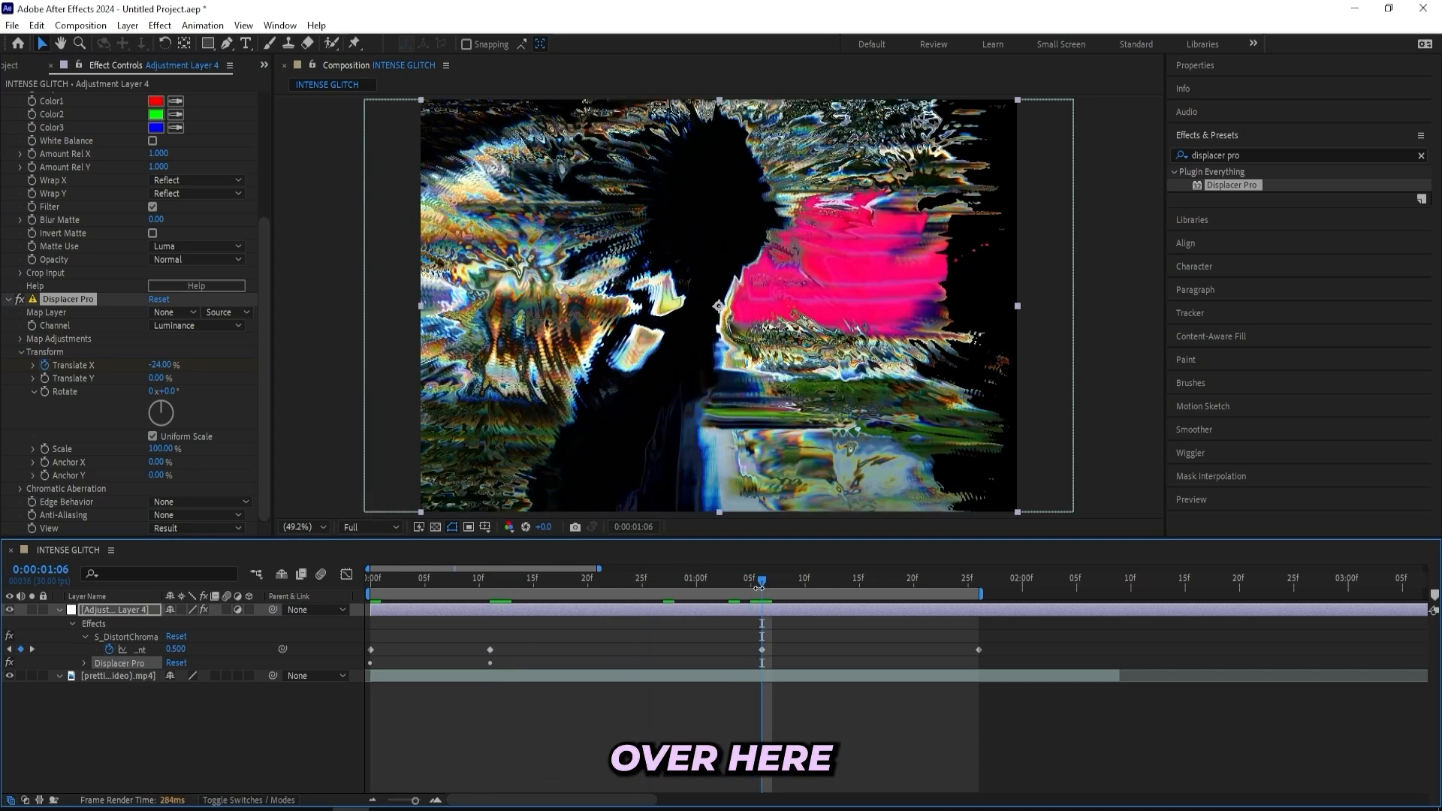
pyautogui.click(160, 364)
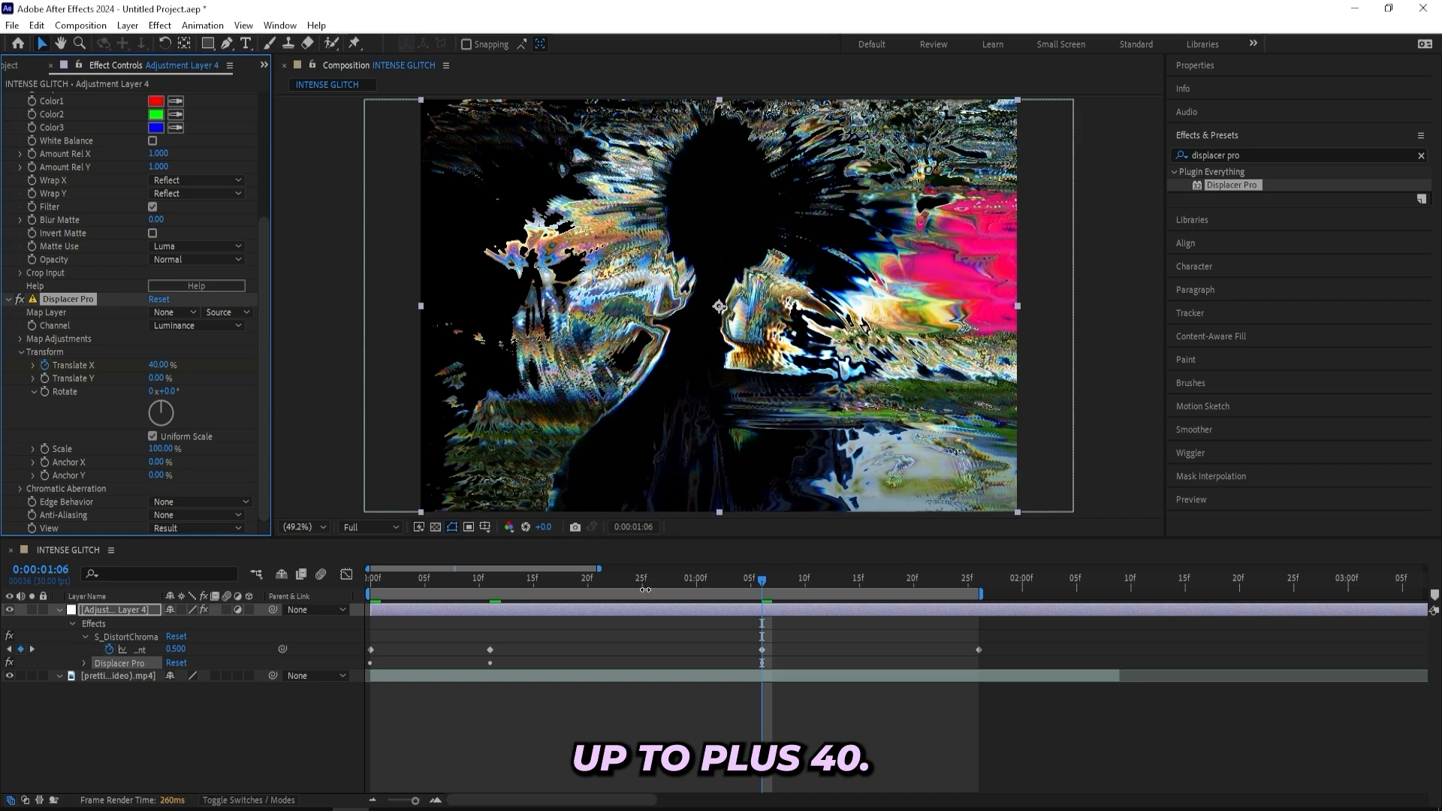
pyautogui.click(793, 586)
pyautogui.press('space')
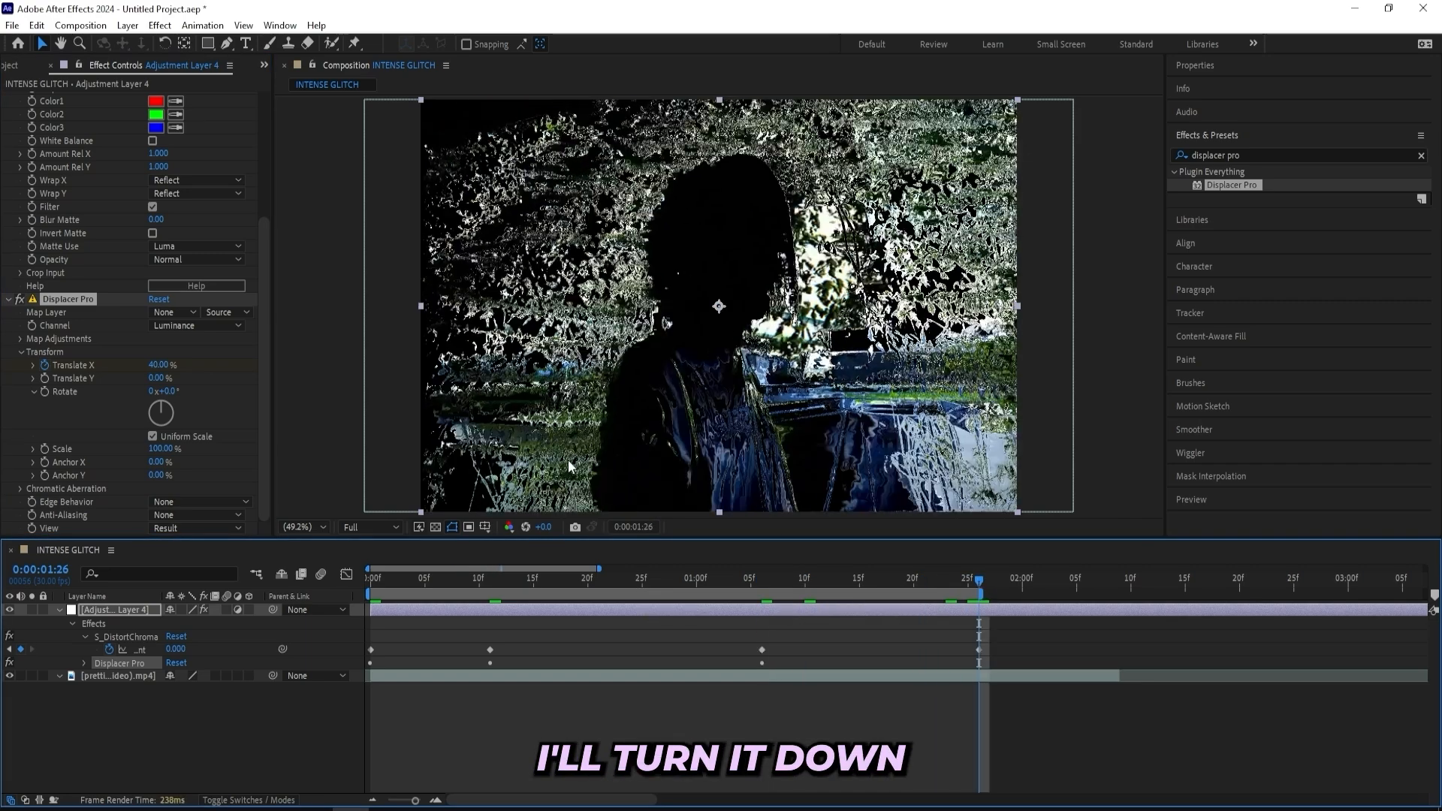
pyautogui.click(154, 366)
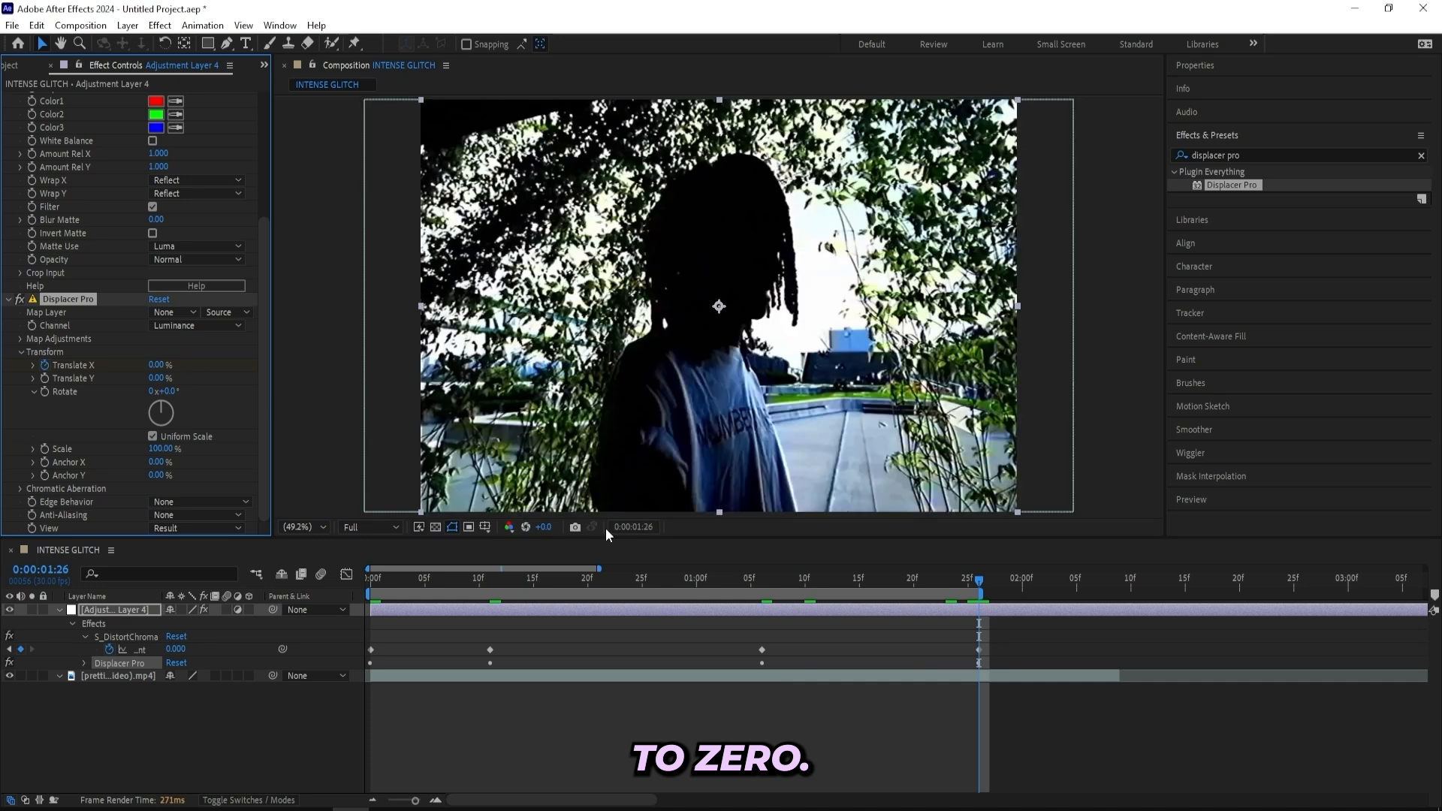
# Add a 0% Translate X keyframe at 0:00:00:24, between the two opposite displacement peaks
pyautogui.moveTo(621, 582); pyautogui.dragTo(630, 587)
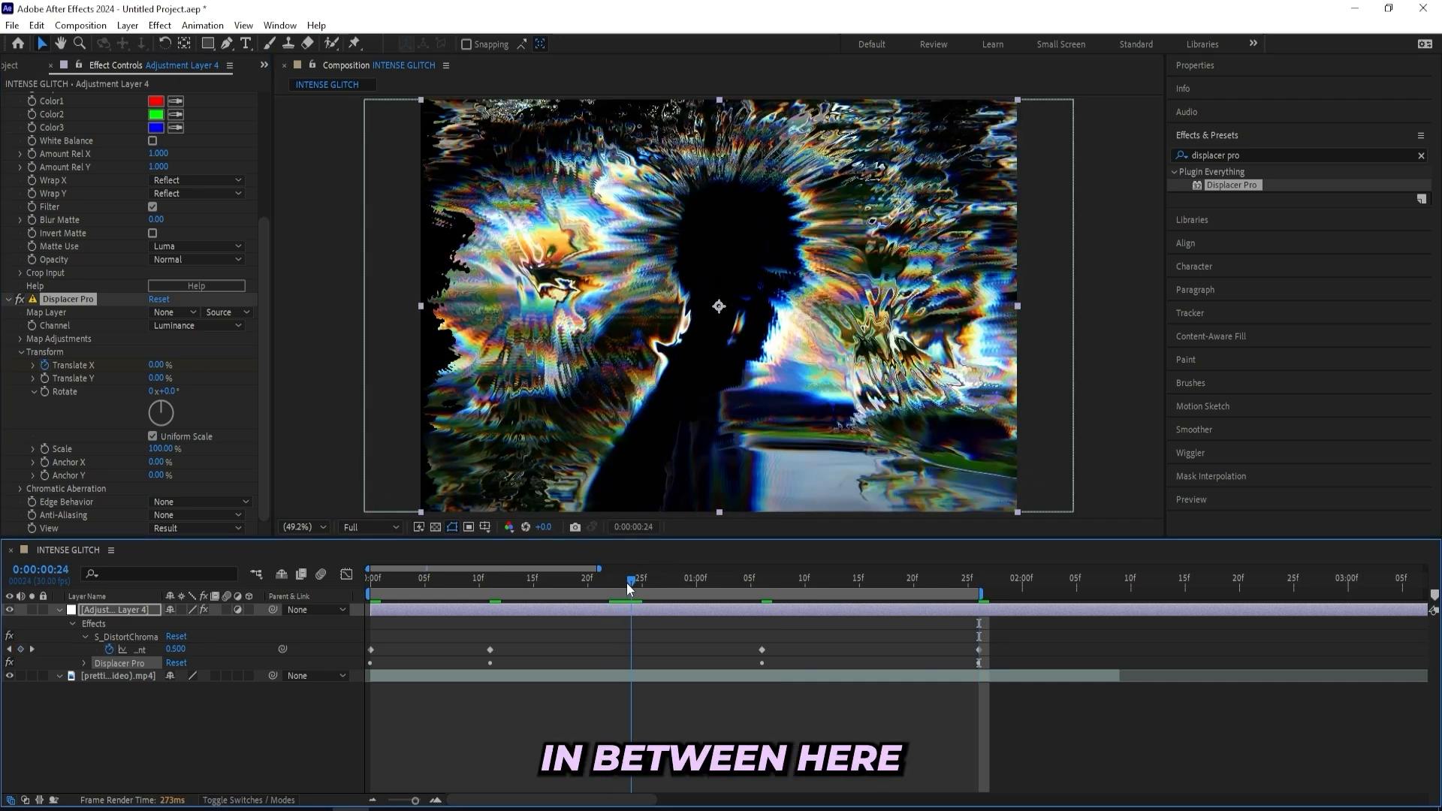
pyautogui.click(158, 366)
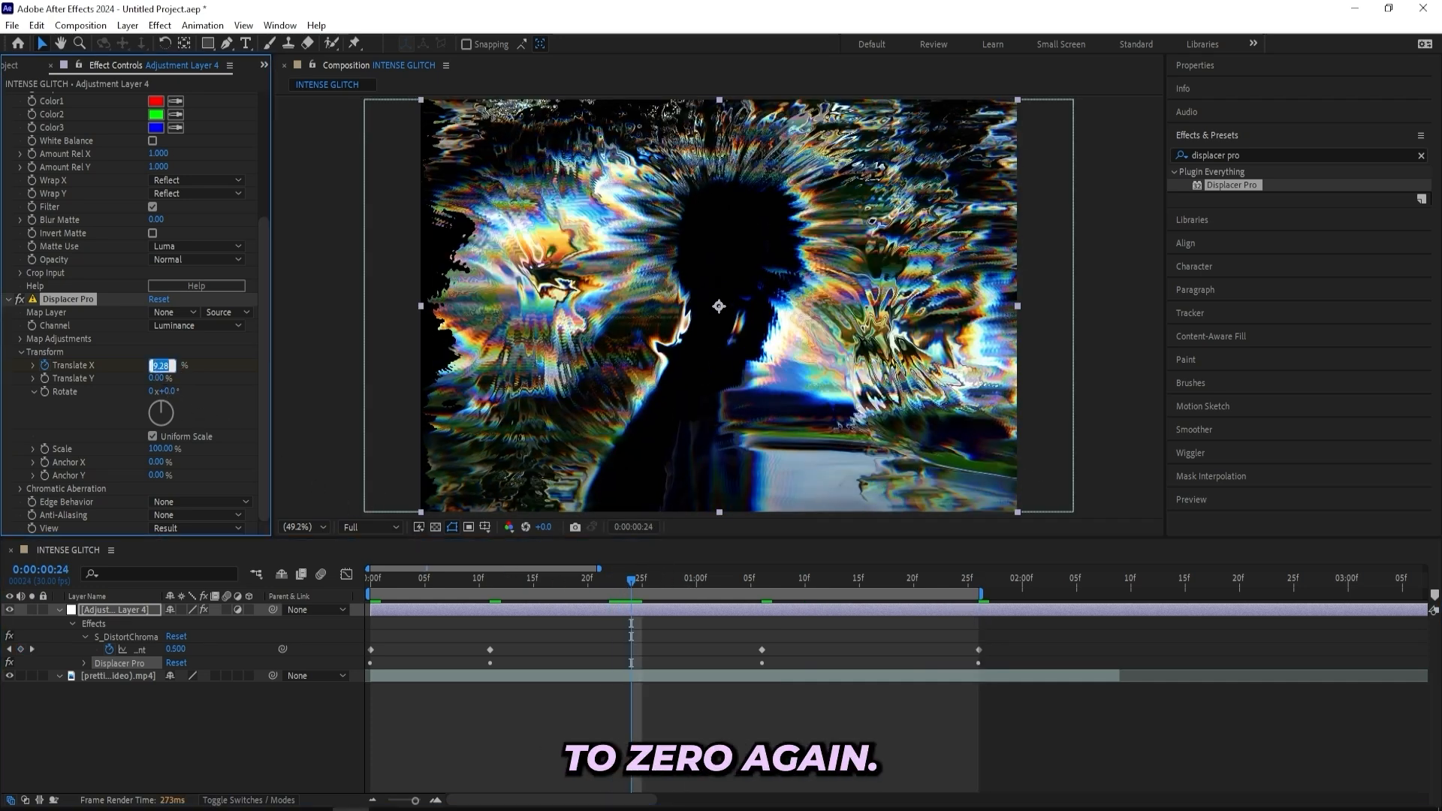
pyautogui.write('0')
pyautogui.press('Return')
# Set Displacer Pro's Edge Behavior to Mirror Repeat and compare it with None at 0:00:01:06
pyautogui.click(199, 502)
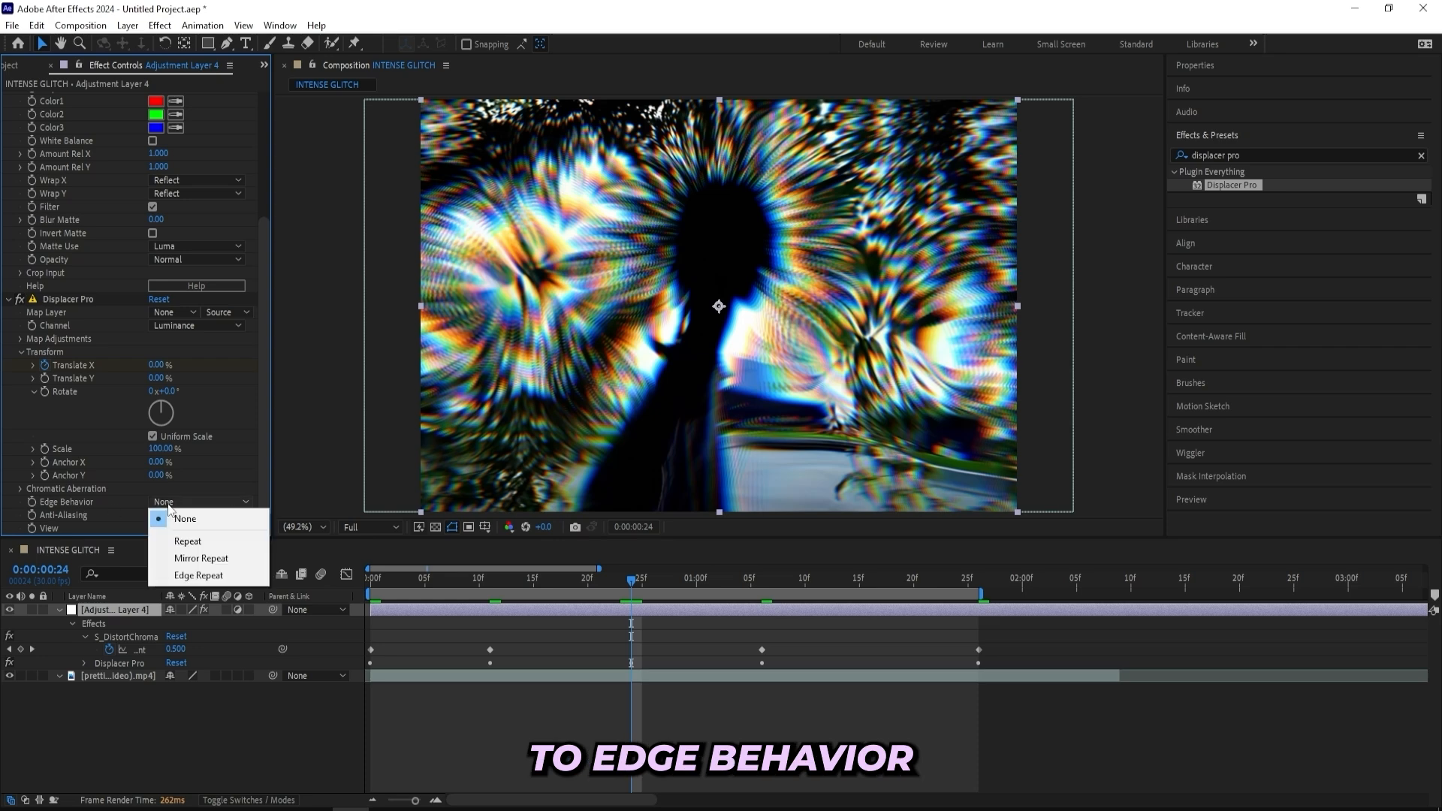
pyautogui.click(189, 559)
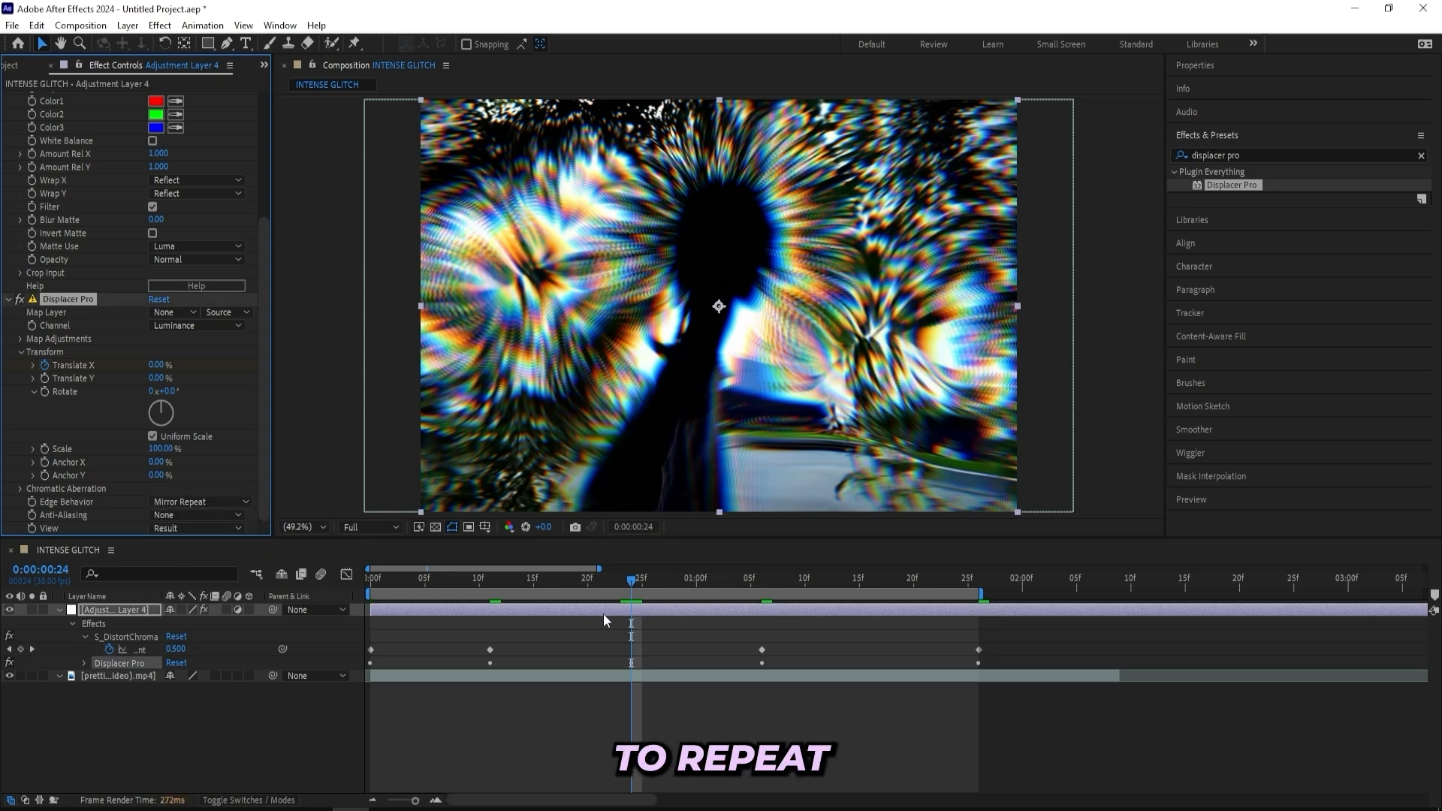
pyautogui.press('k')
pyautogui.click(199, 502)
pyautogui.click(169, 513)
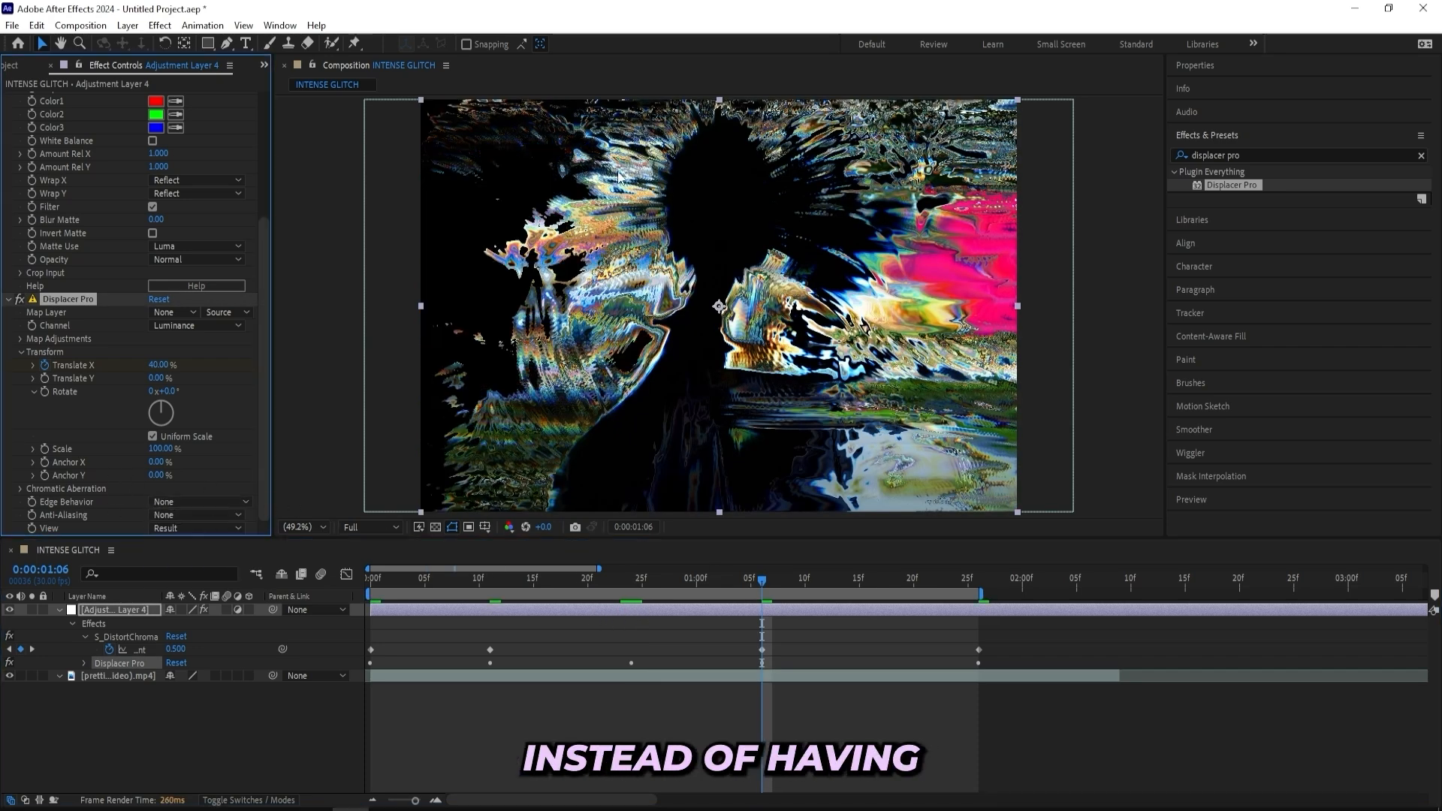
# Keyframe Displacer Pro's Rotate at 0° on the first frame, -66° on 0:00:00:21 and 0° on 0:00:01:07, and preview the animation
pyautogui.press('Home')
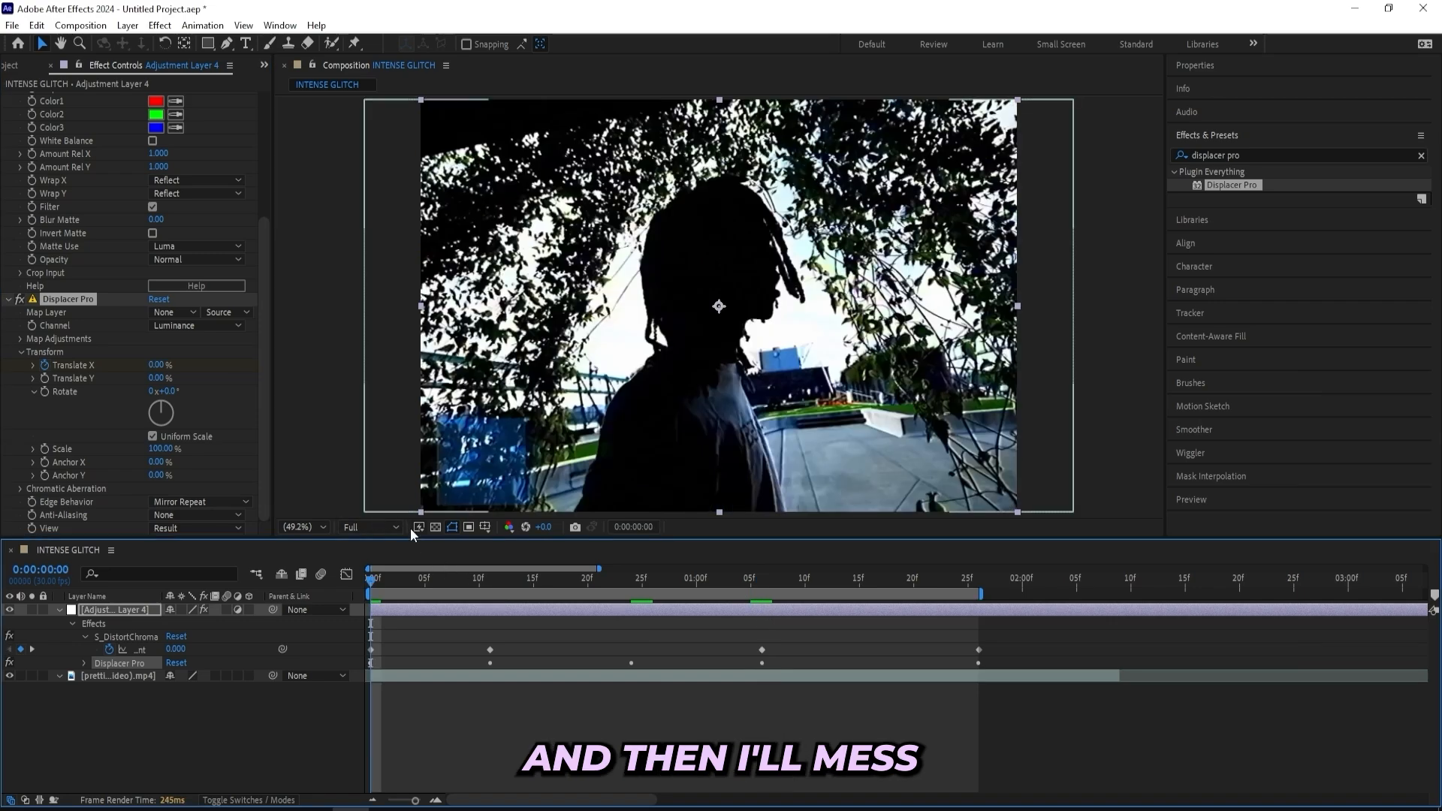
pyautogui.click(44, 391)
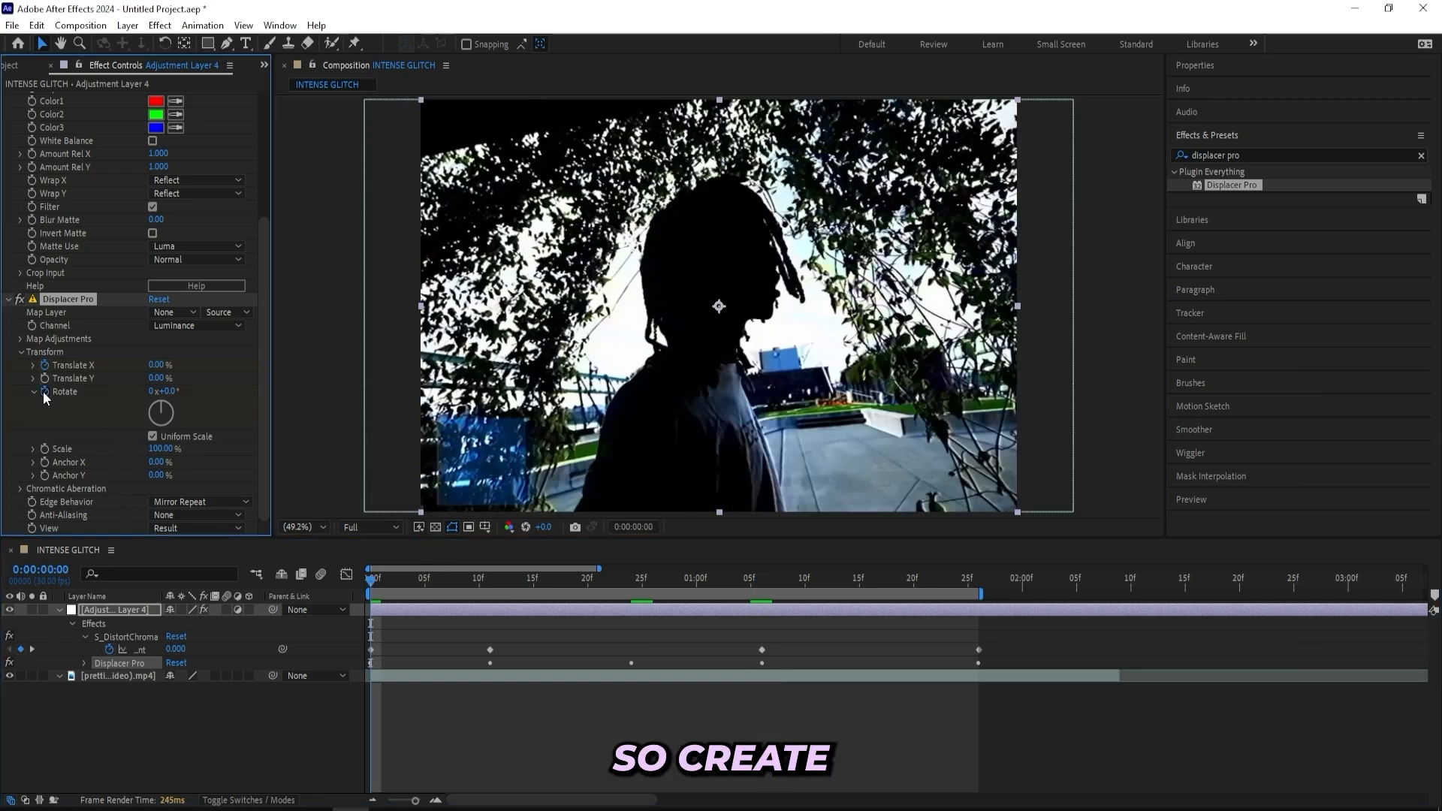
pyautogui.moveTo(380, 578); pyautogui.dragTo(600, 606)
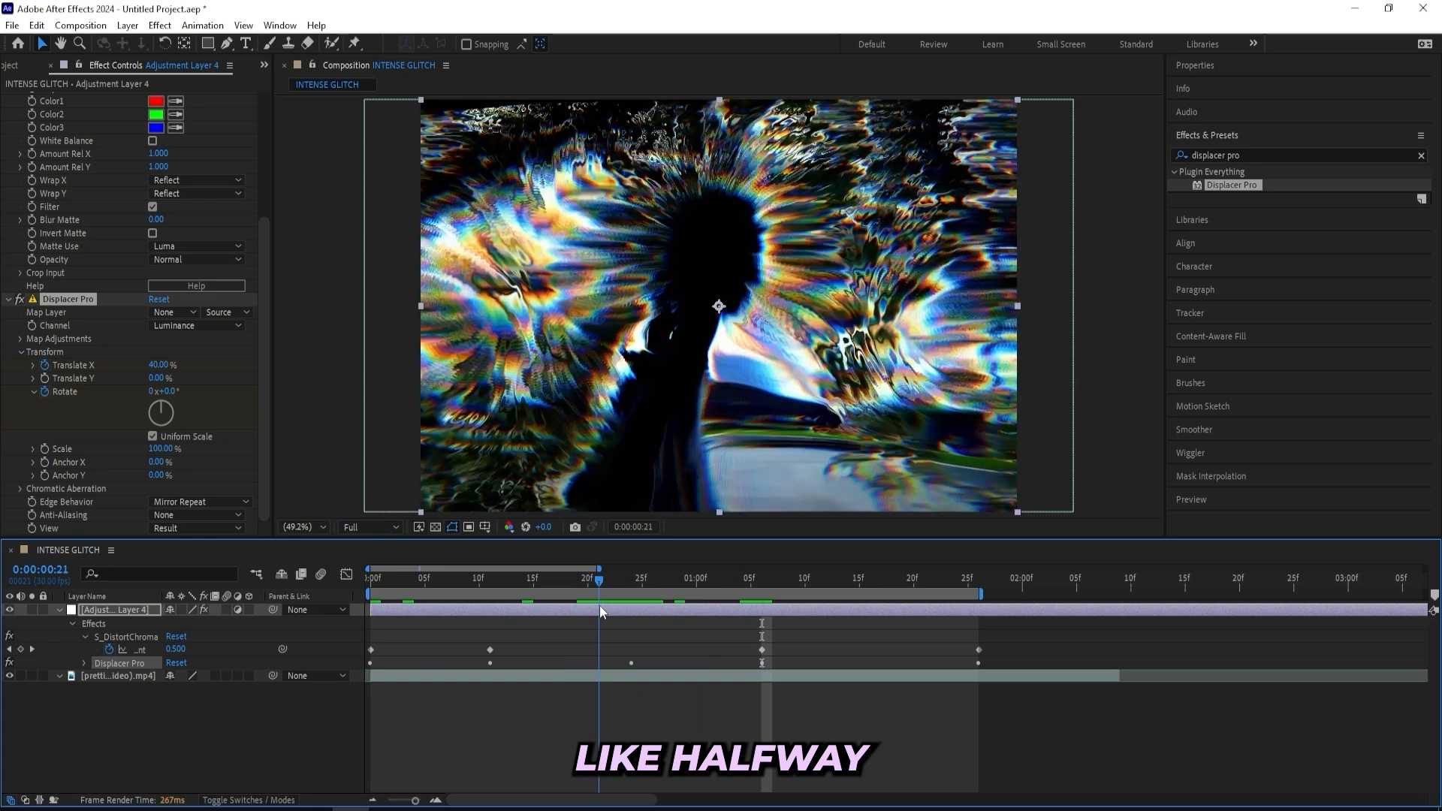
pyautogui.moveTo(162, 392); pyautogui.dragTo(130, 404)
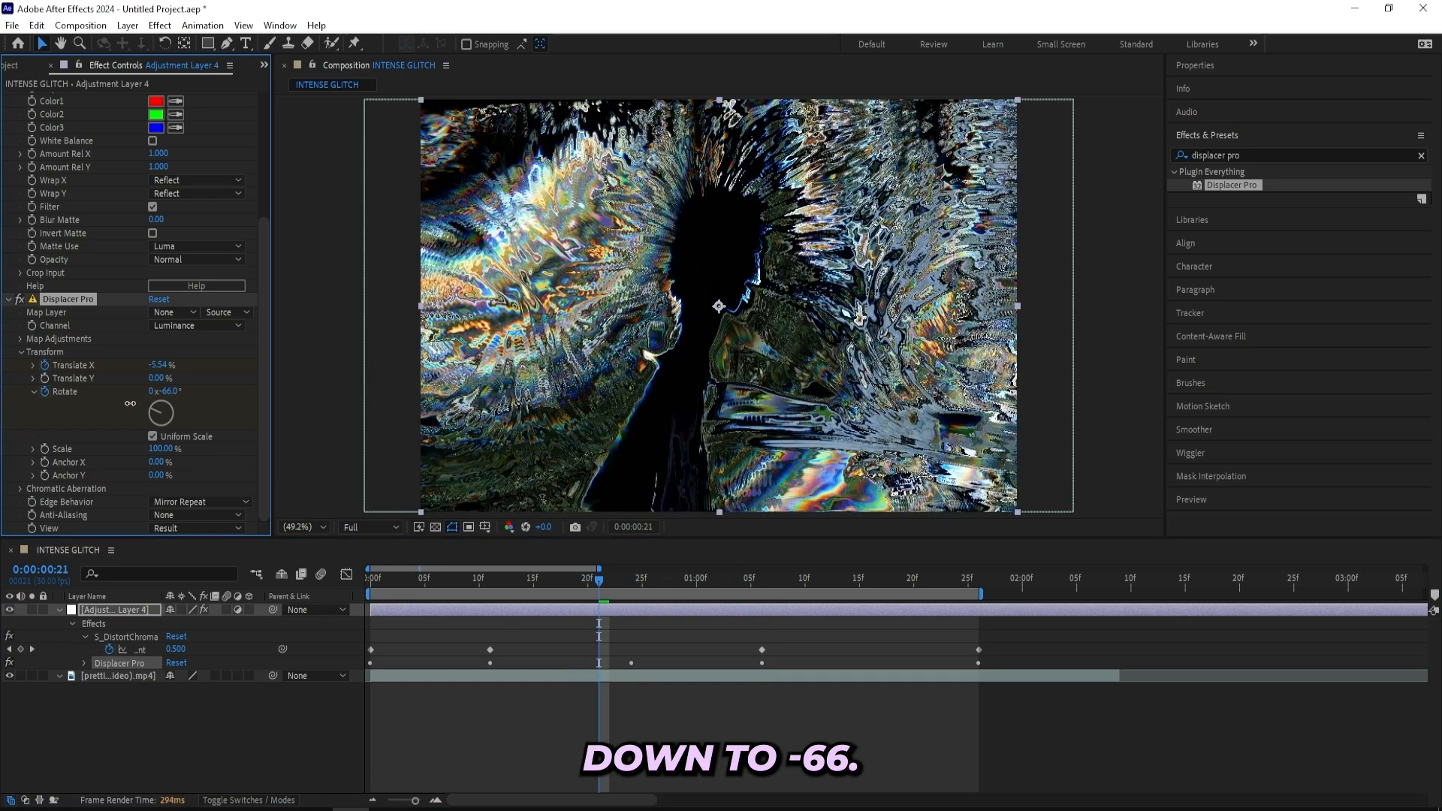
pyautogui.click(774, 586)
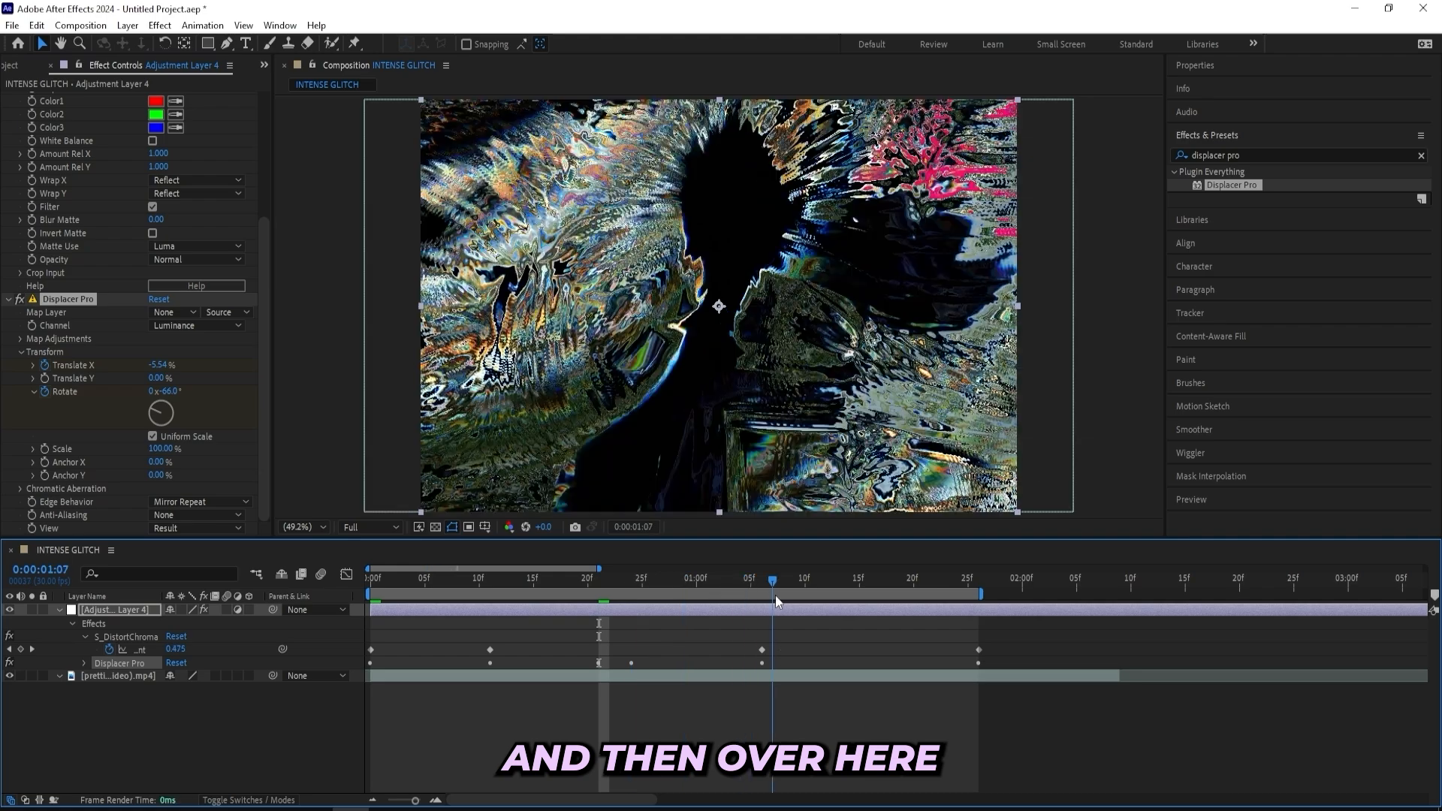
pyautogui.moveTo(139, 390); pyautogui.dragTo(180, 390)
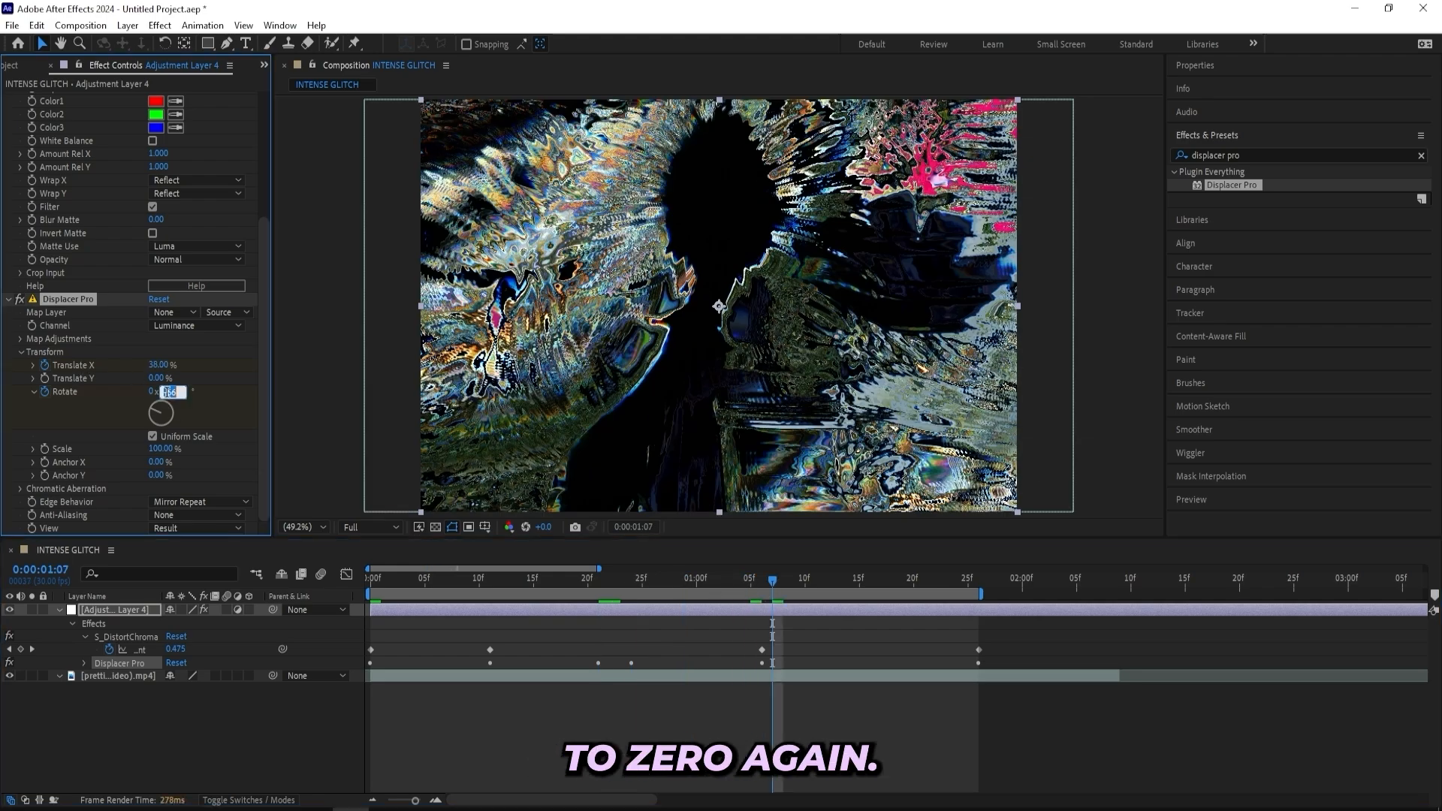
pyautogui.press('Home')
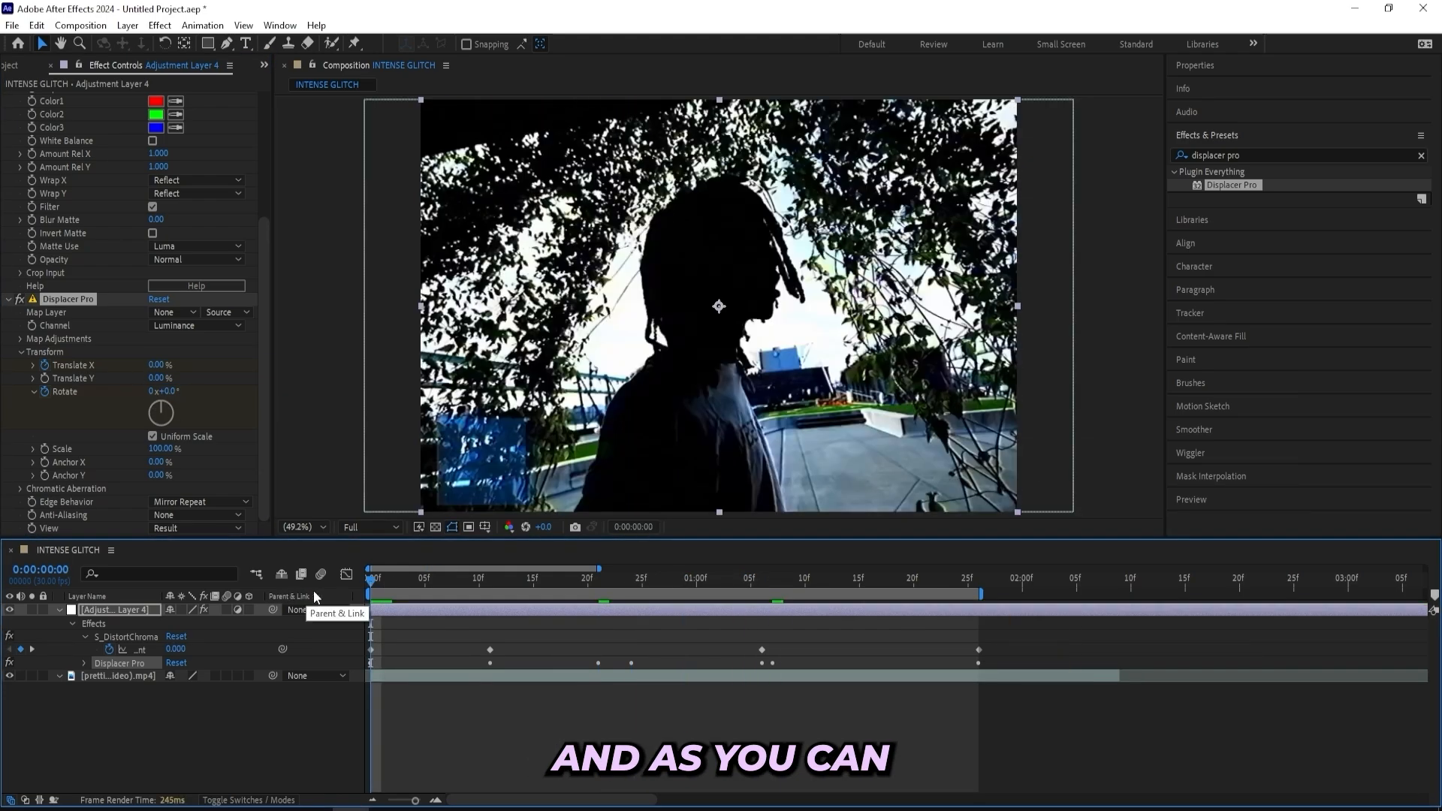
pyautogui.press('space')
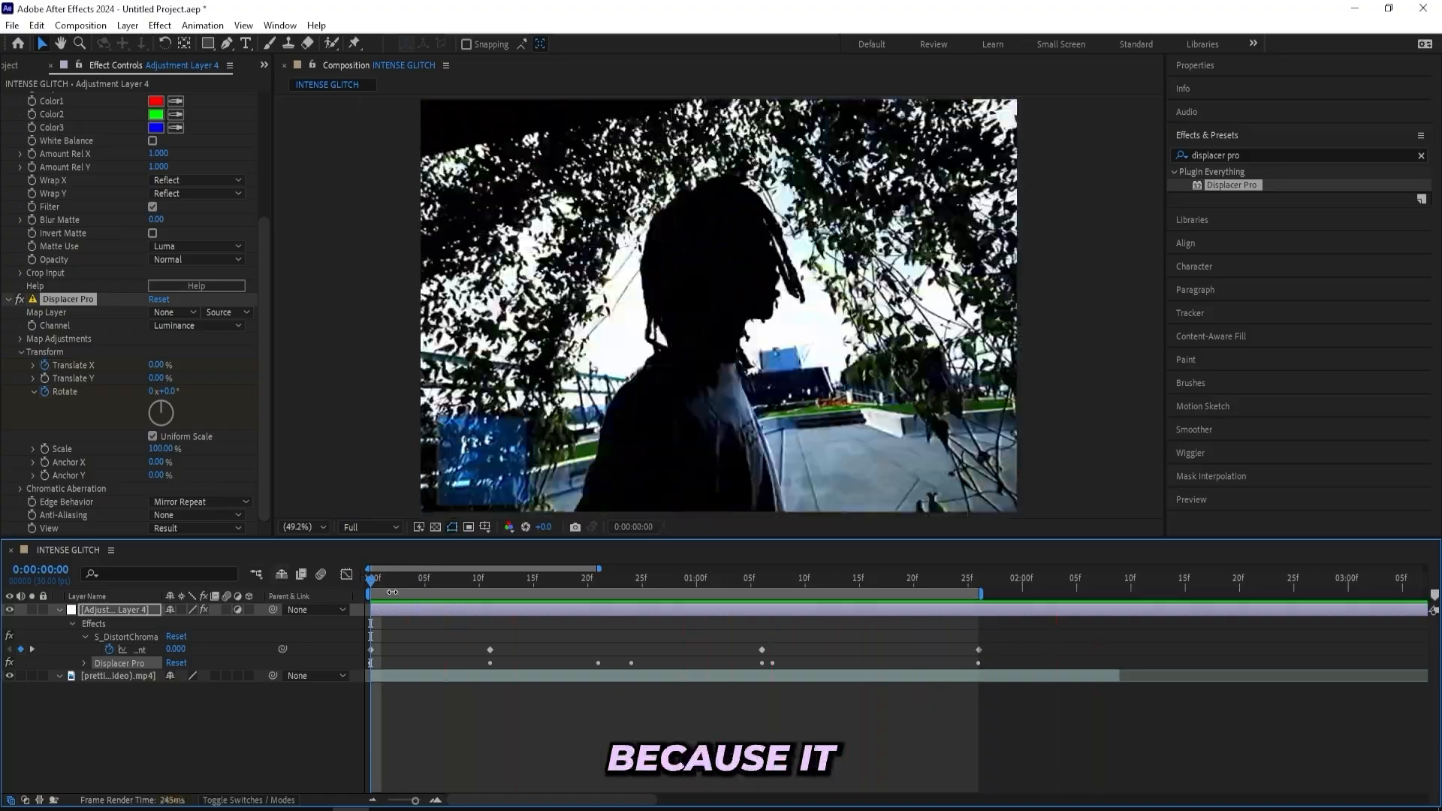
# Find the S_DigitalDamage effect and apply it to the adjustment layer
pyautogui.click(1266, 153)
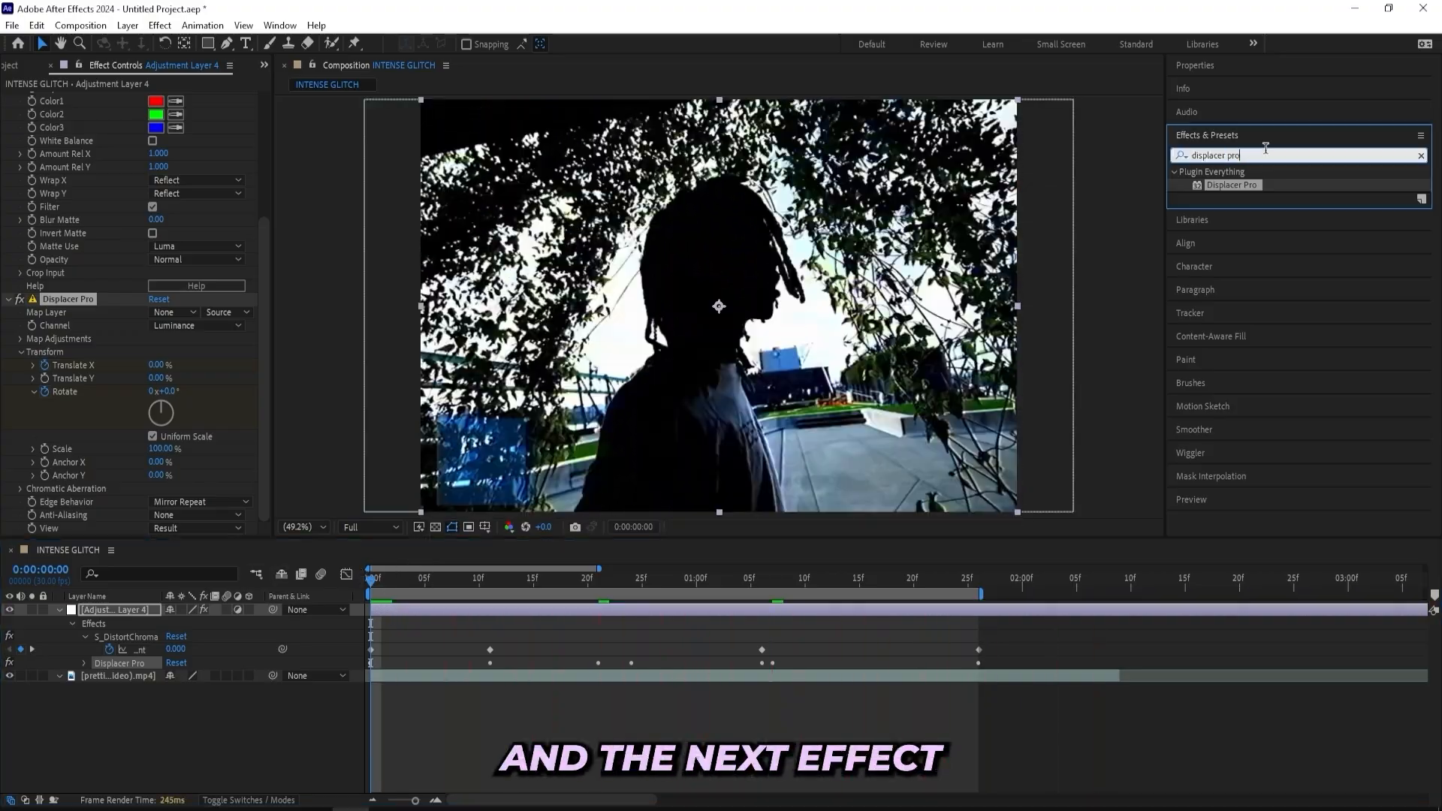
pyautogui.write('digit')
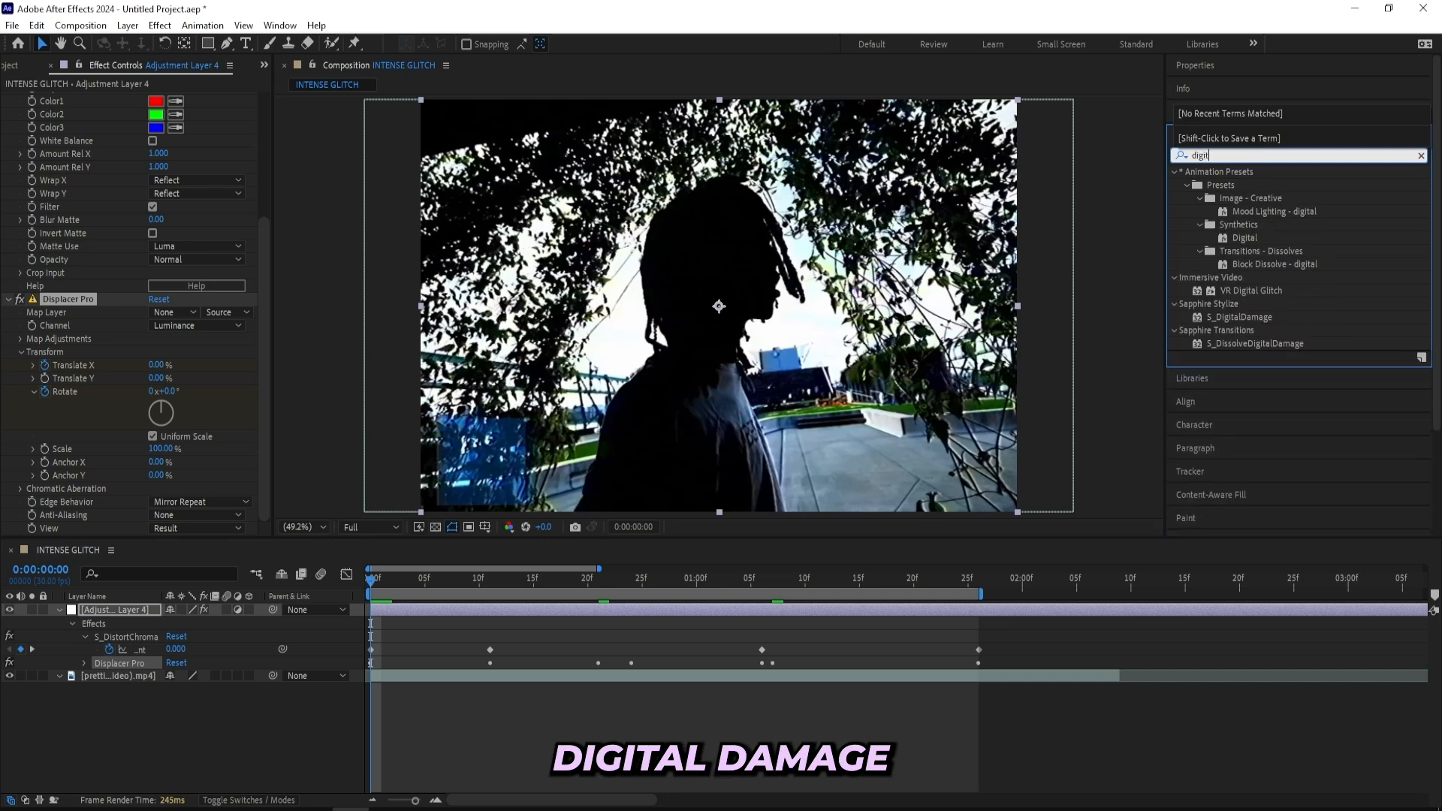
pyautogui.write('aldama')
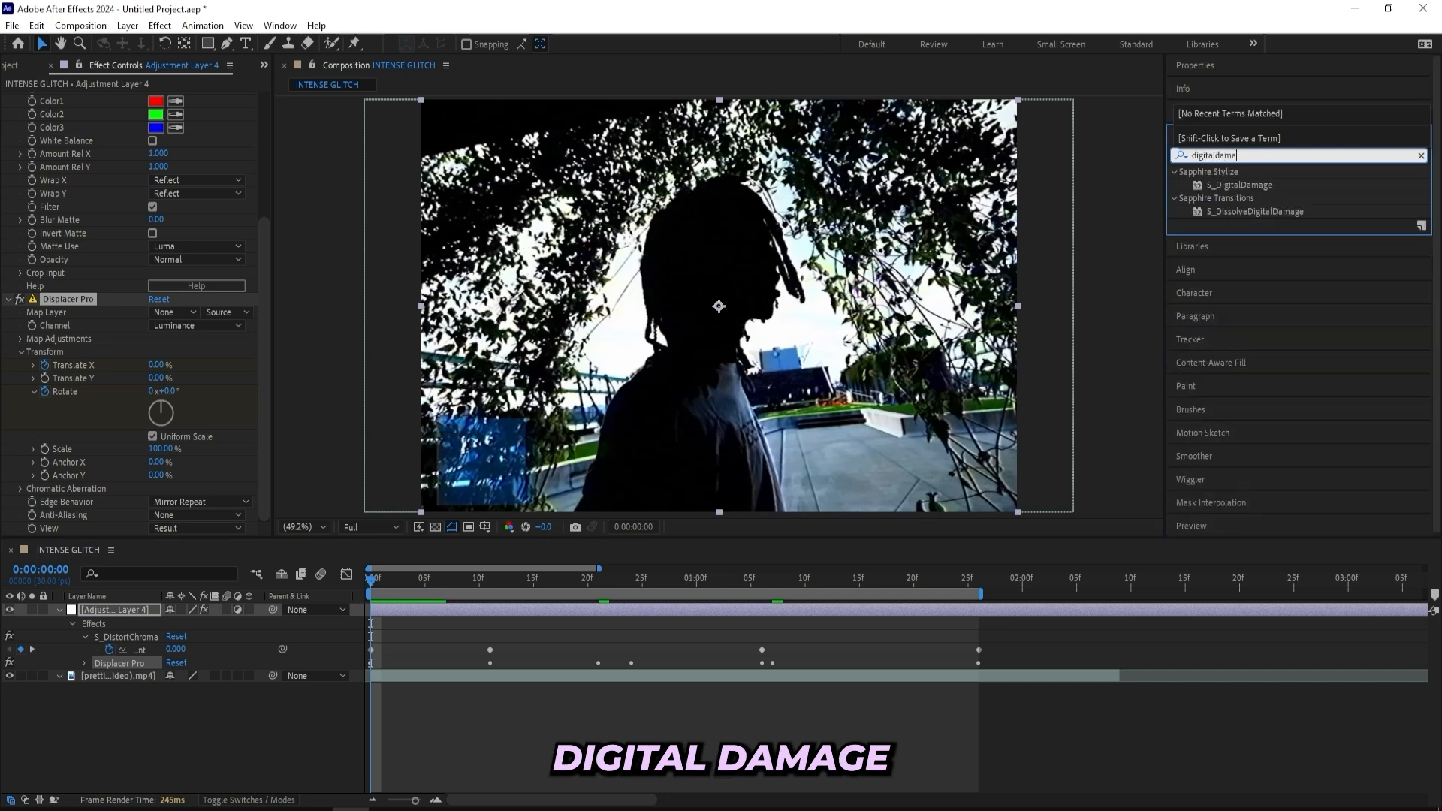
pyautogui.click(1298, 188)
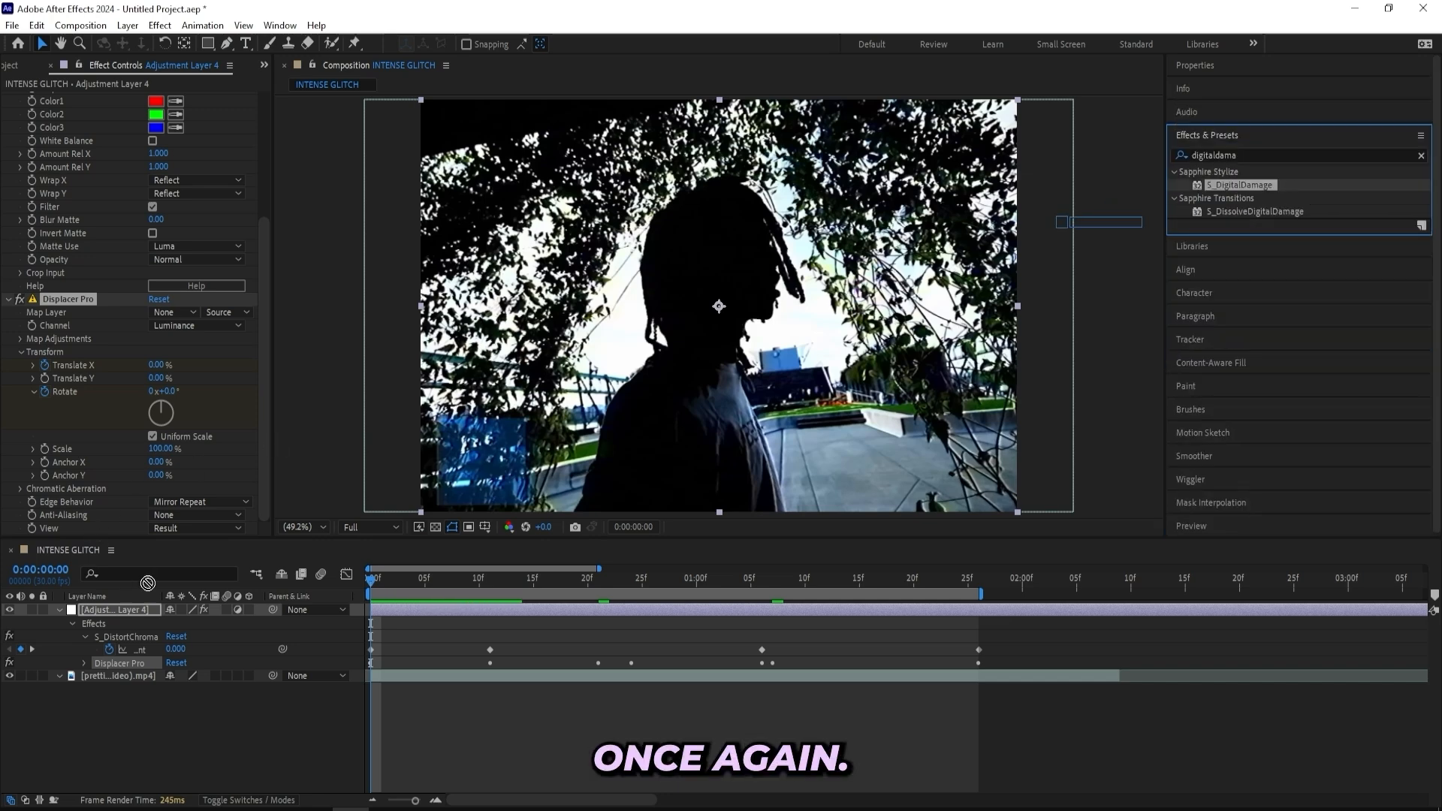
pyautogui.moveTo(148, 583); pyautogui.dragTo(435, 611)
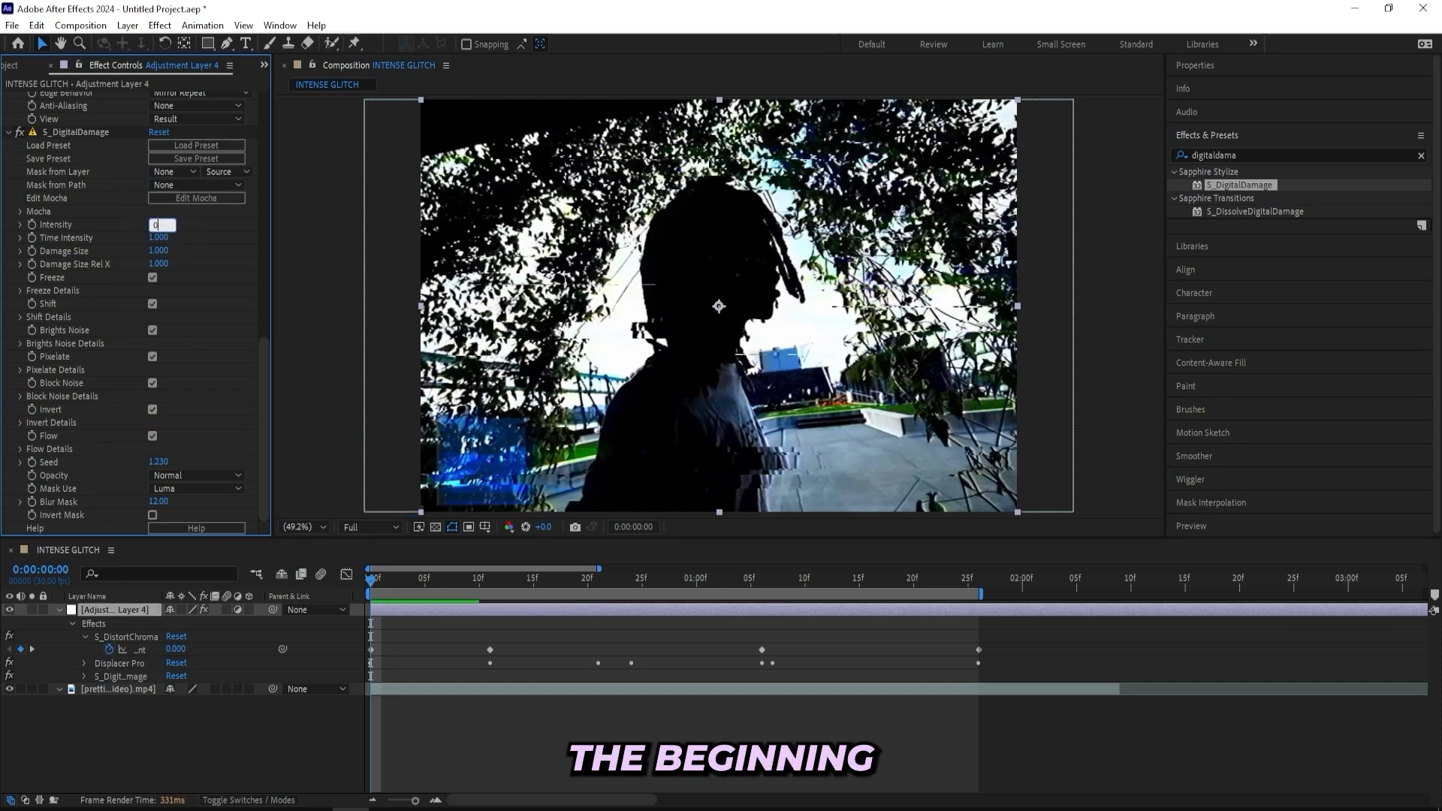
# Keyframe S_DigitalDamage's Intensity at 0 and Seed at 1.230 on the first frame, with Intensity at 1.7 on 0:00:00:11
pyautogui.click(31, 224)
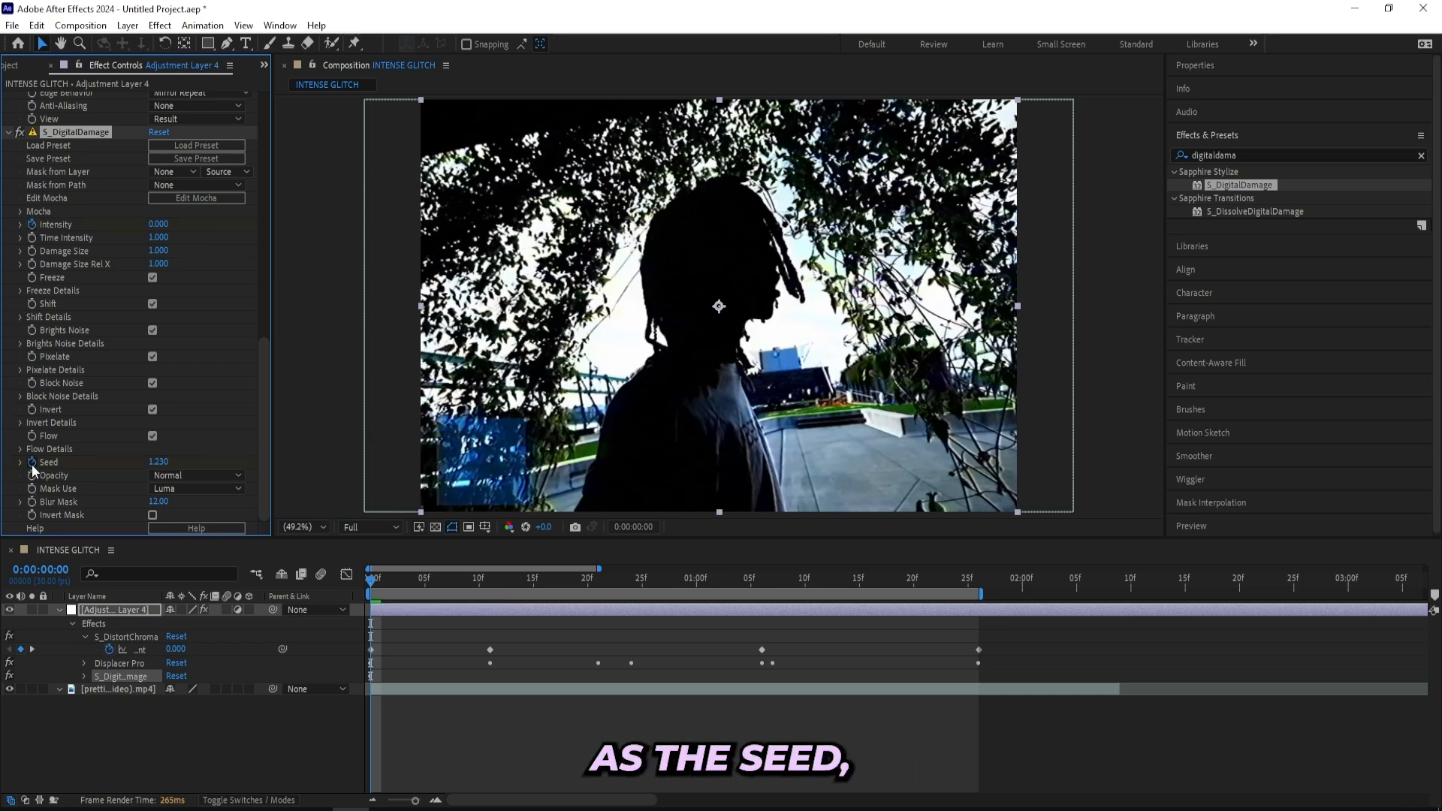
pyautogui.click(498, 591)
pyautogui.click(157, 224)
pyautogui.write('1')
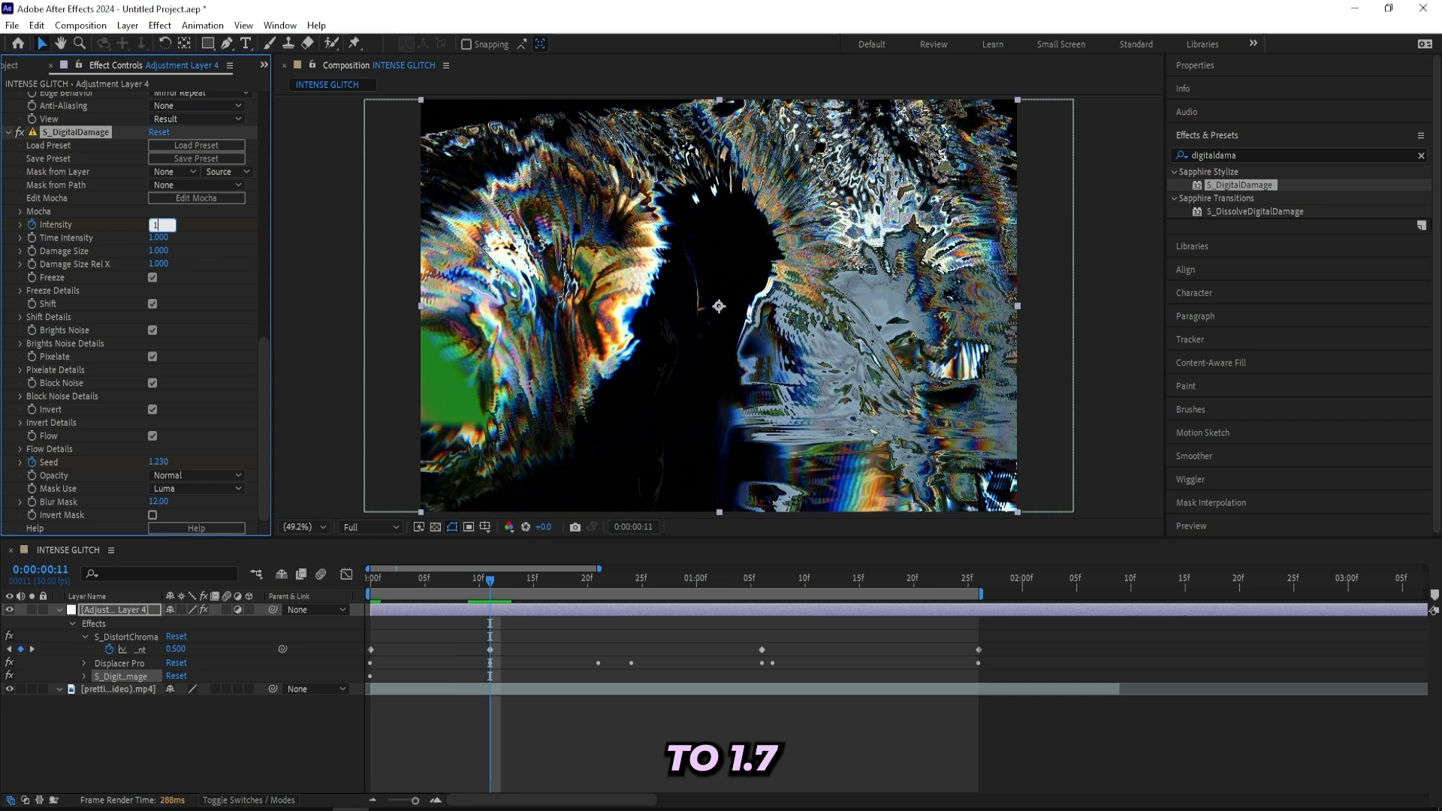
pyautogui.write('.7')
pyautogui.press('Return')
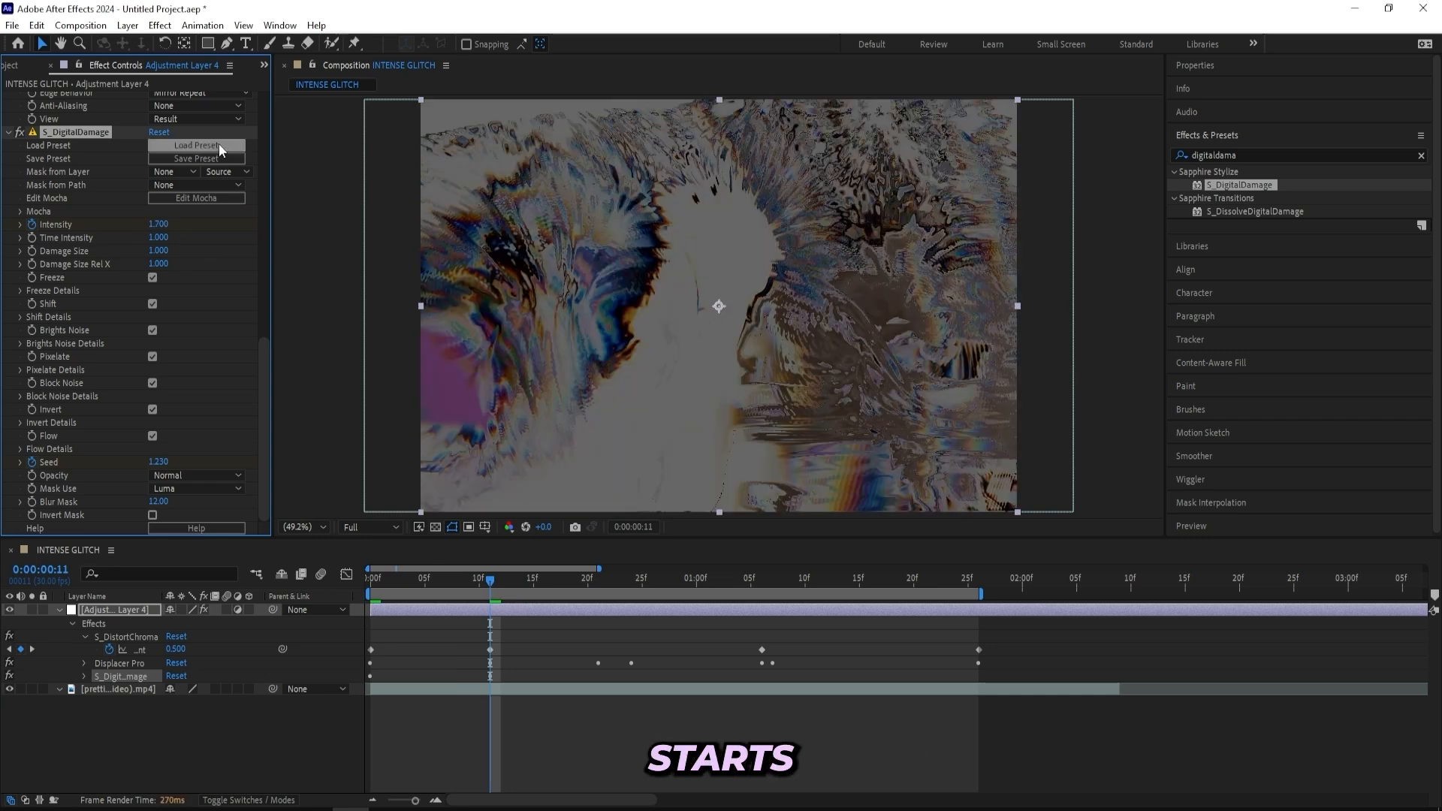
# Keyframe S_DigitalDamage's Intensity at 0 and Seed at 2 on 0:00:01:26, and preview from the first frame
pyautogui.moveTo(911, 592); pyautogui.dragTo(979, 605)
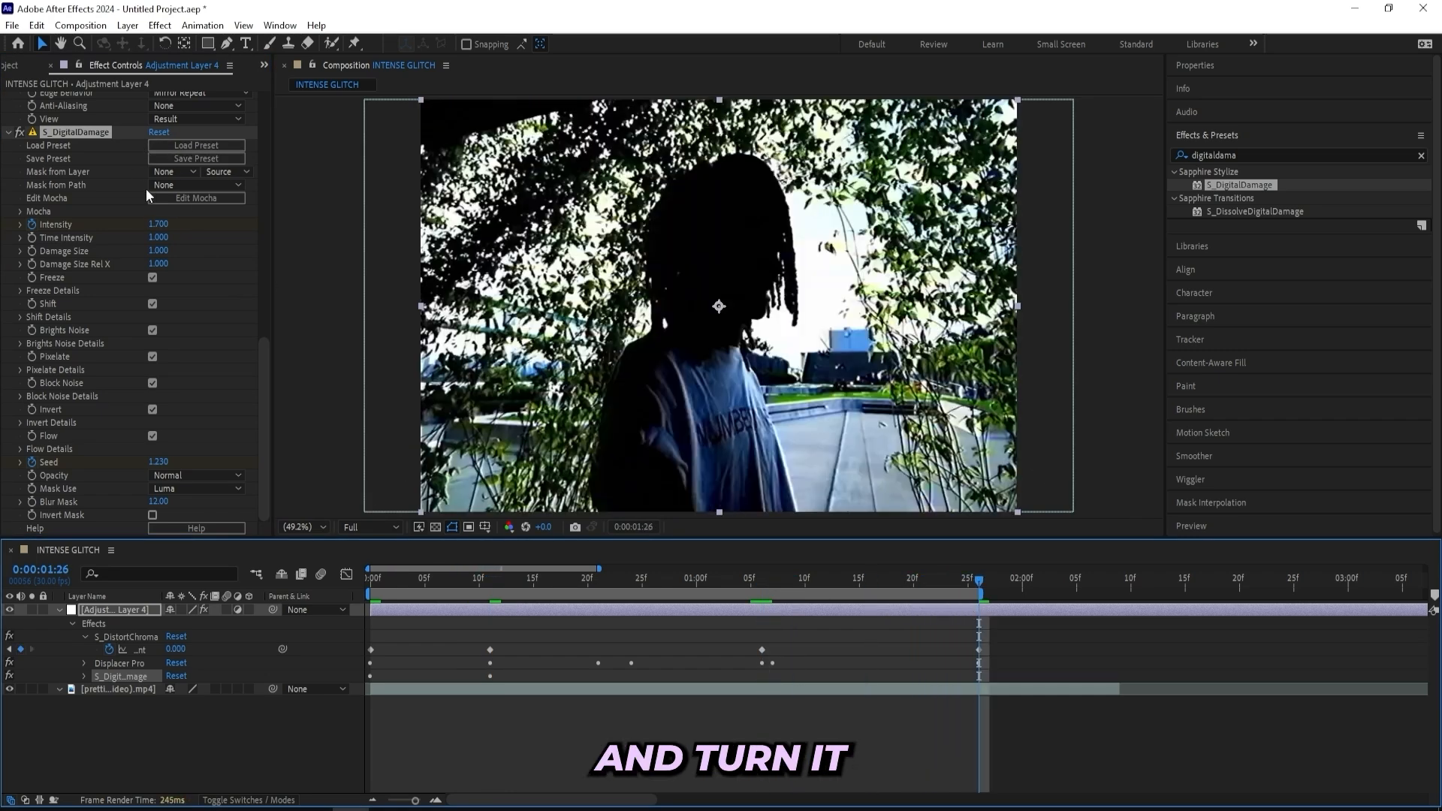
pyautogui.click(154, 224)
pyautogui.write('0')
pyautogui.press('Return')
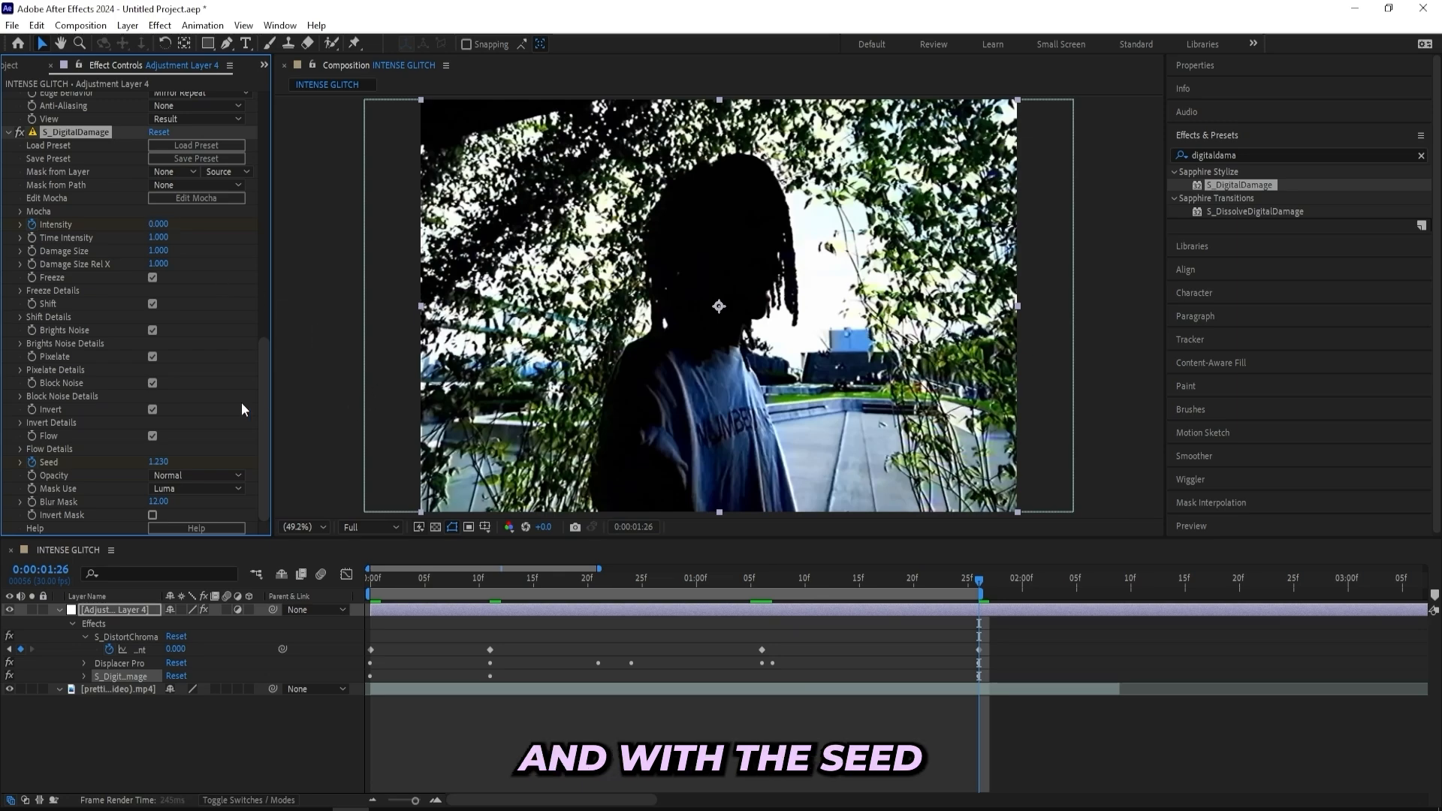
pyautogui.click(159, 462)
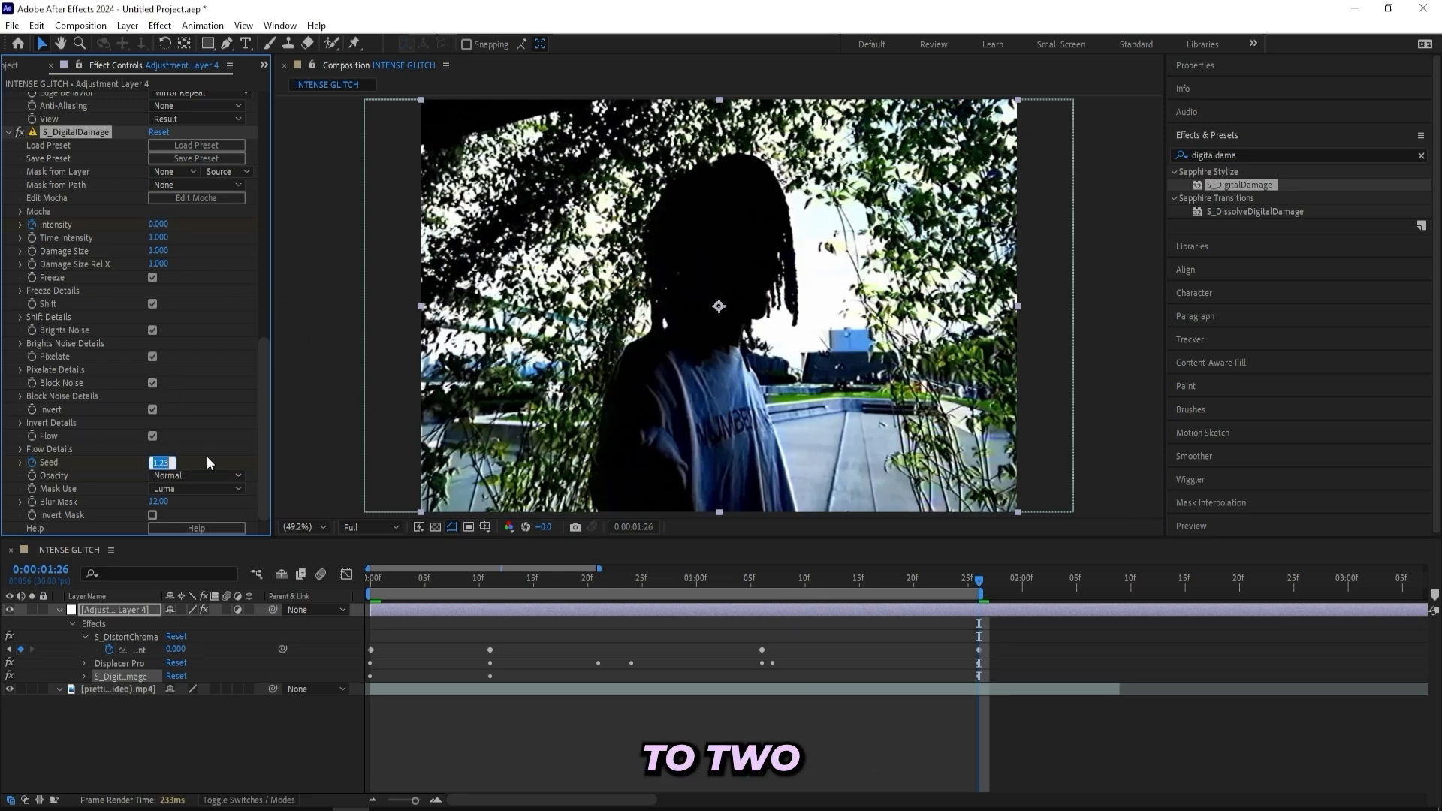
pyautogui.write('2')
pyautogui.press('Escape')
pyautogui.moveTo(951, 577); pyautogui.dragTo(326, 583)
pyautogui.press('space')
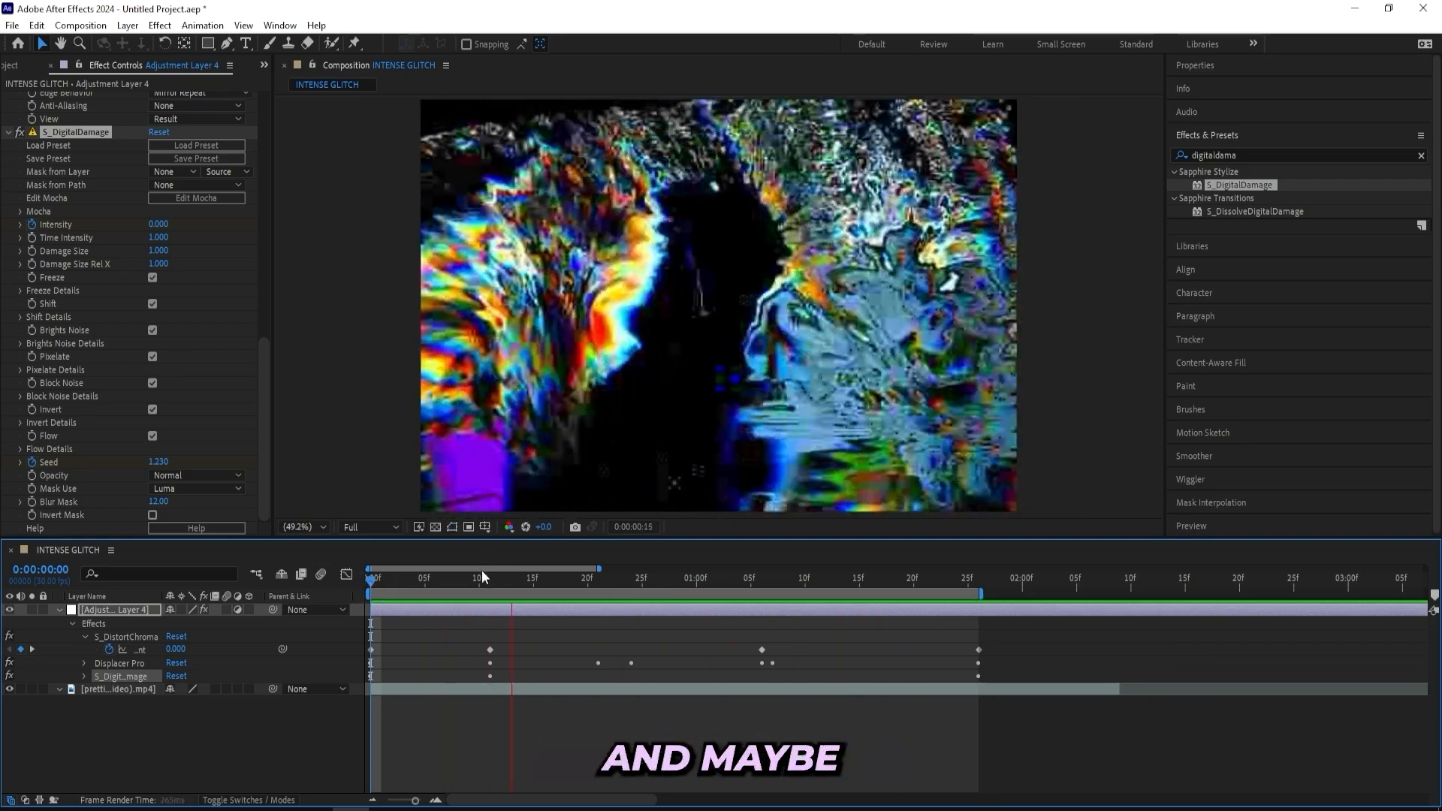
# Replace the Seed keyframe at 0:00:01:26 with one of 1.710 at 0:00:01:06, and preview from the first frame
pyautogui.press('space')
pyautogui.press('u')
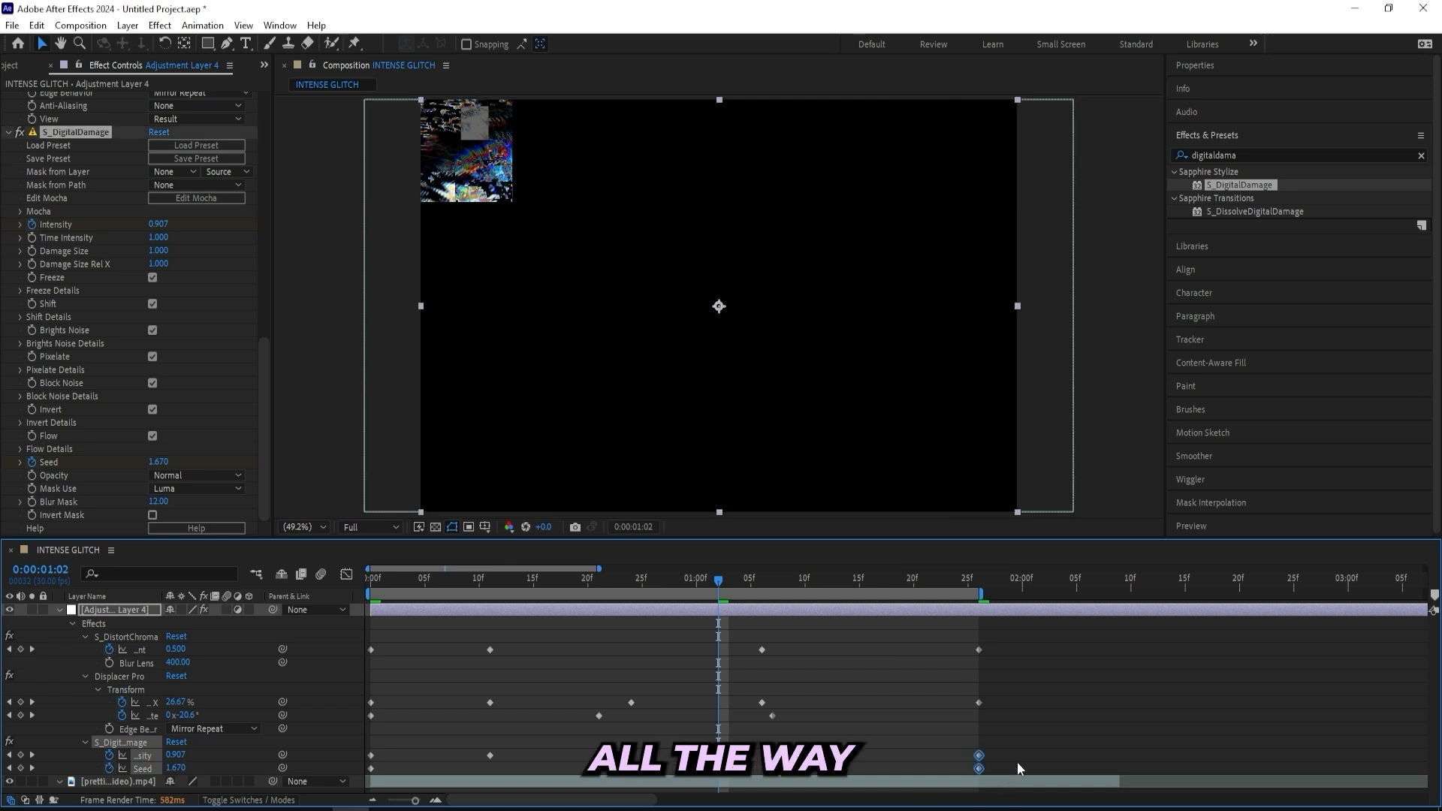
pyautogui.click(985, 769)
pyautogui.click(979, 767)
pyautogui.press('Delete')
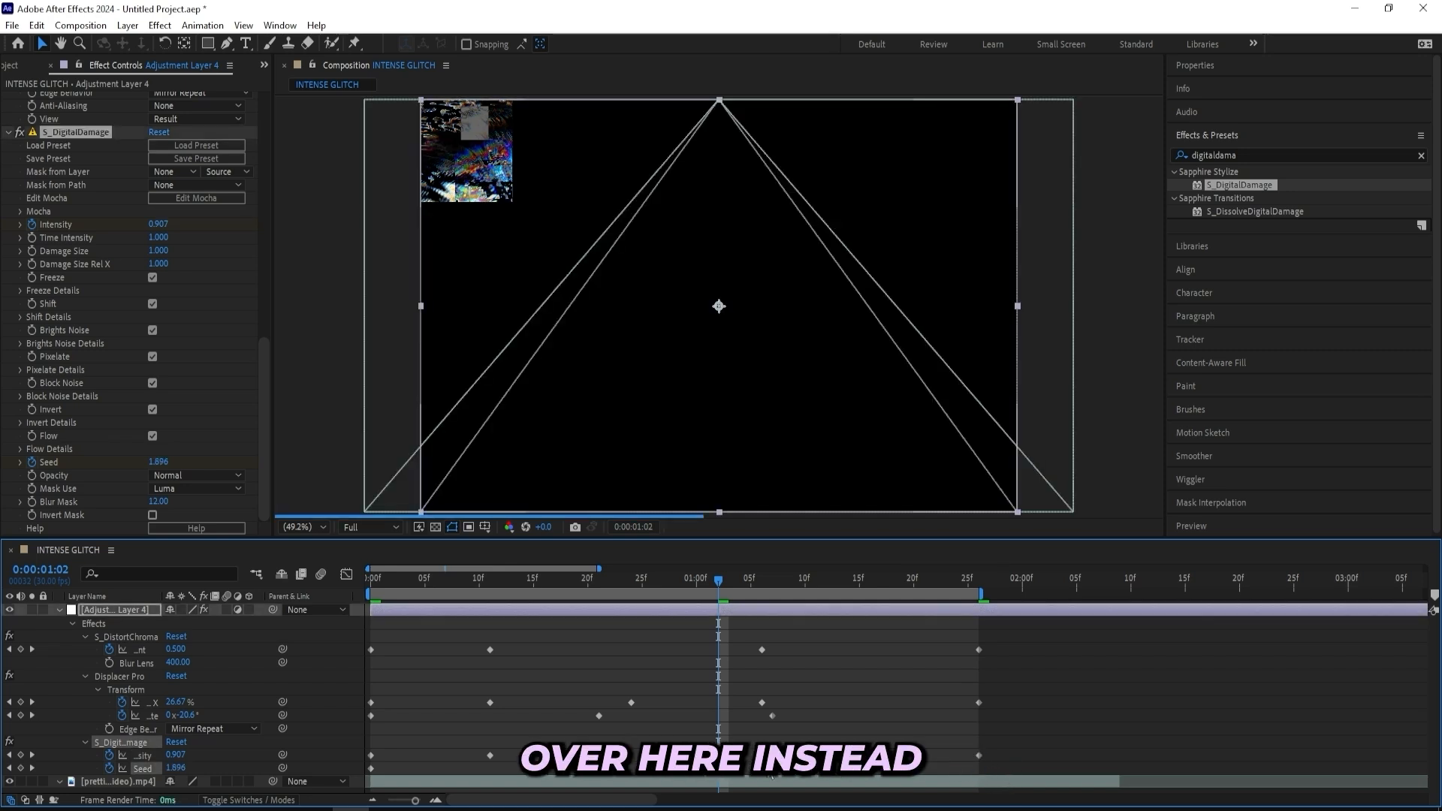
pyautogui.click(752, 588)
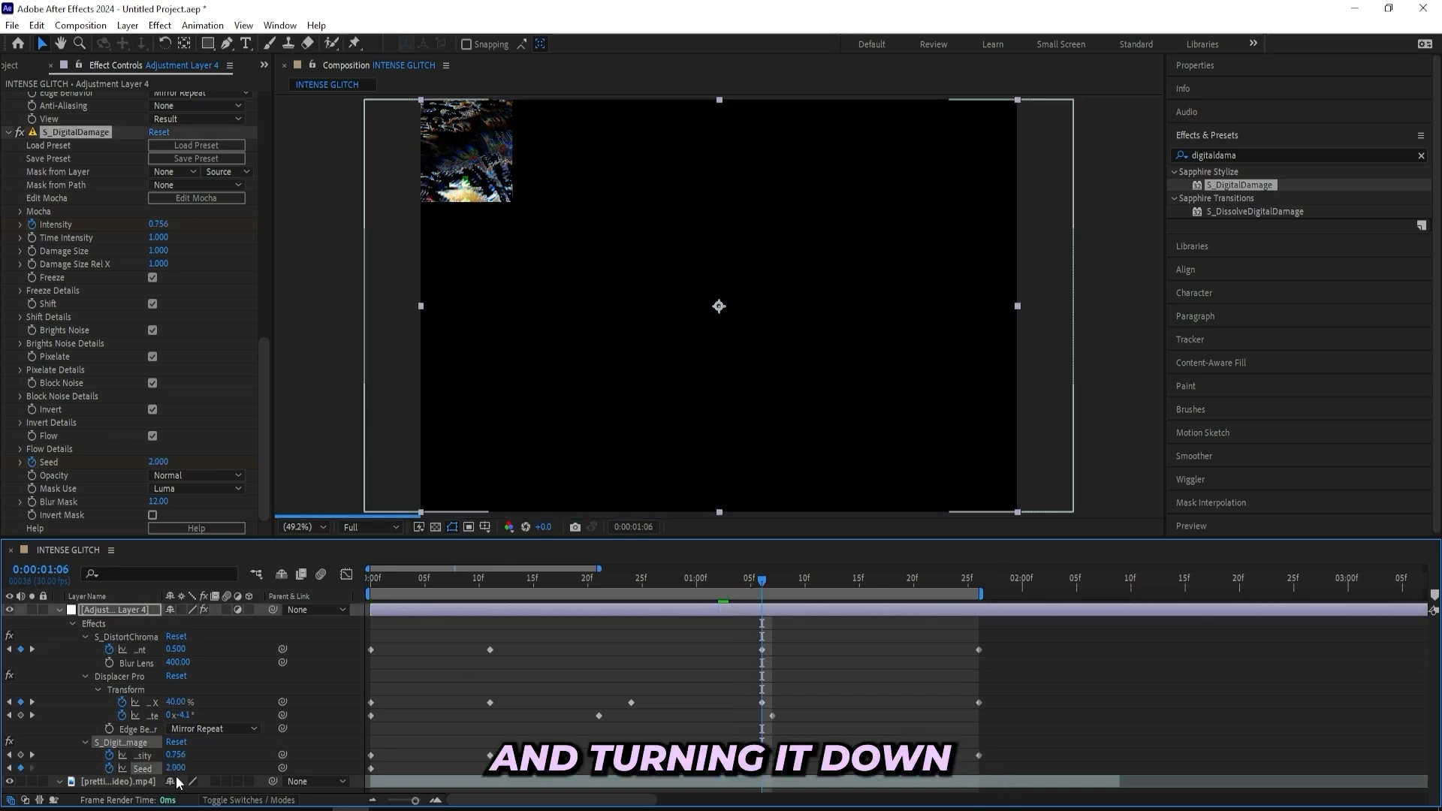
pyautogui.moveTo(176, 768); pyautogui.dragTo(166, 774)
pyautogui.press('u')
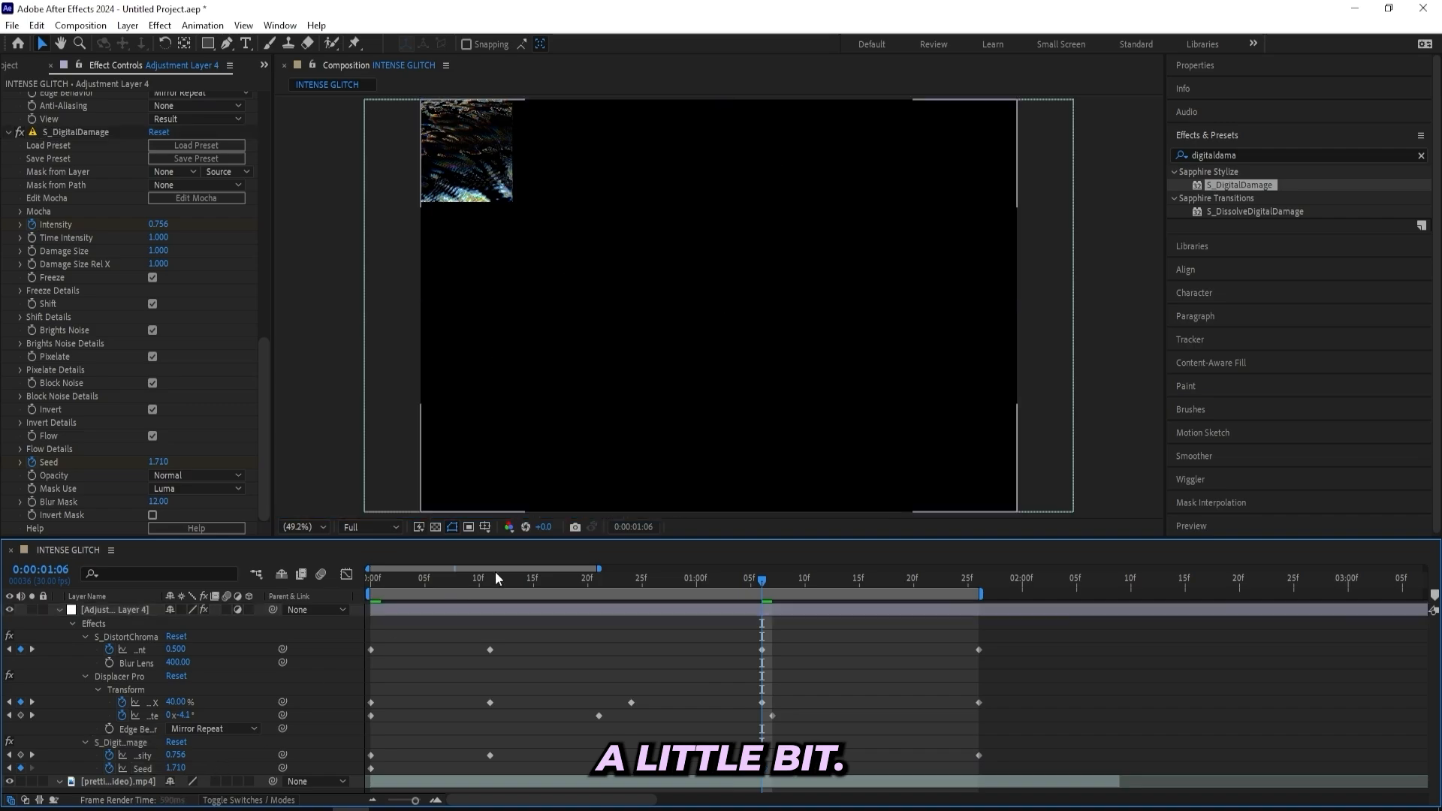
pyautogui.press('Home')
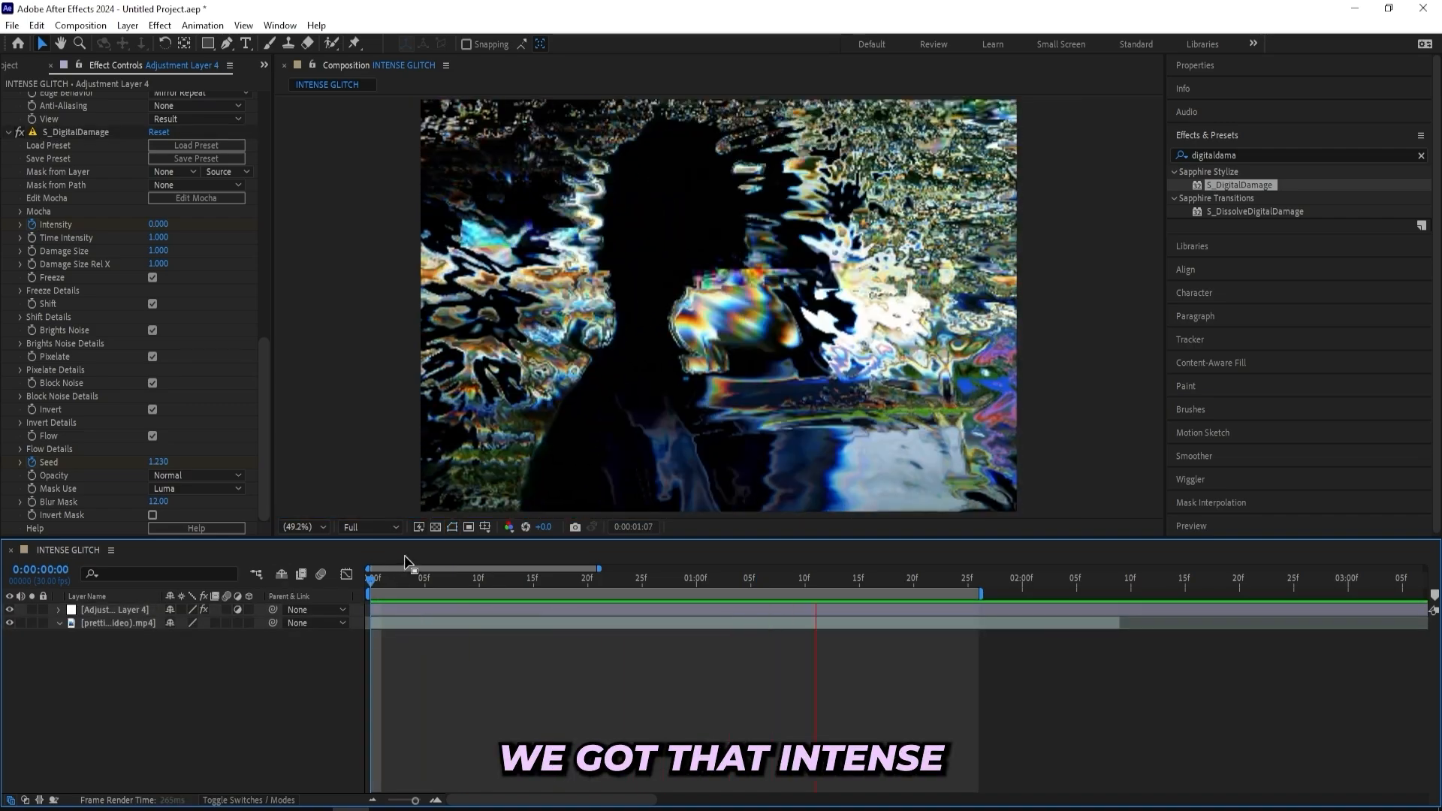
pyautogui.press('space')
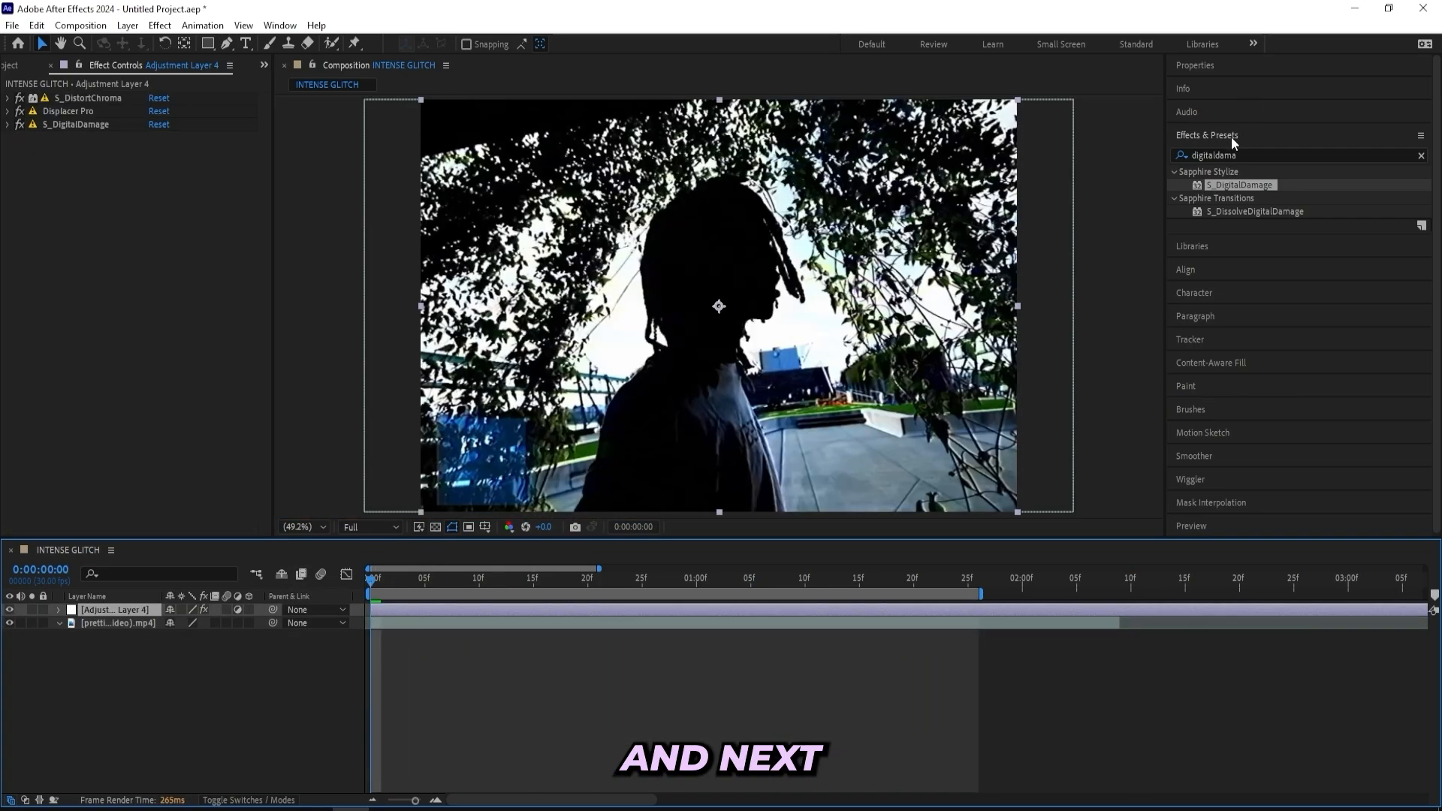
# Find the Stylize Mosaic effect and apply it to the adjustment layer
pyautogui.click(1239, 153)
pyautogui.write('mosaic')
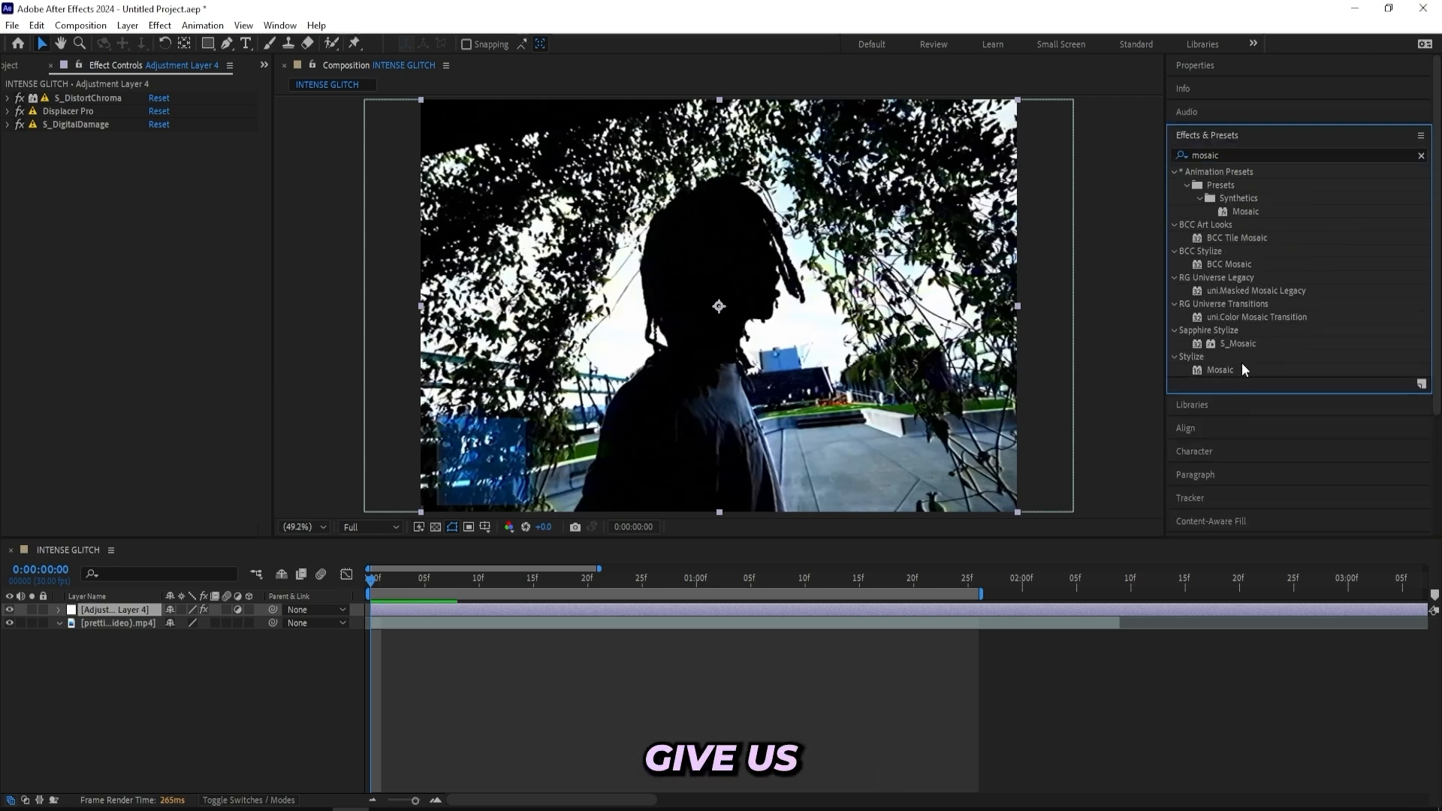
pyautogui.doubleClick(1238, 365)
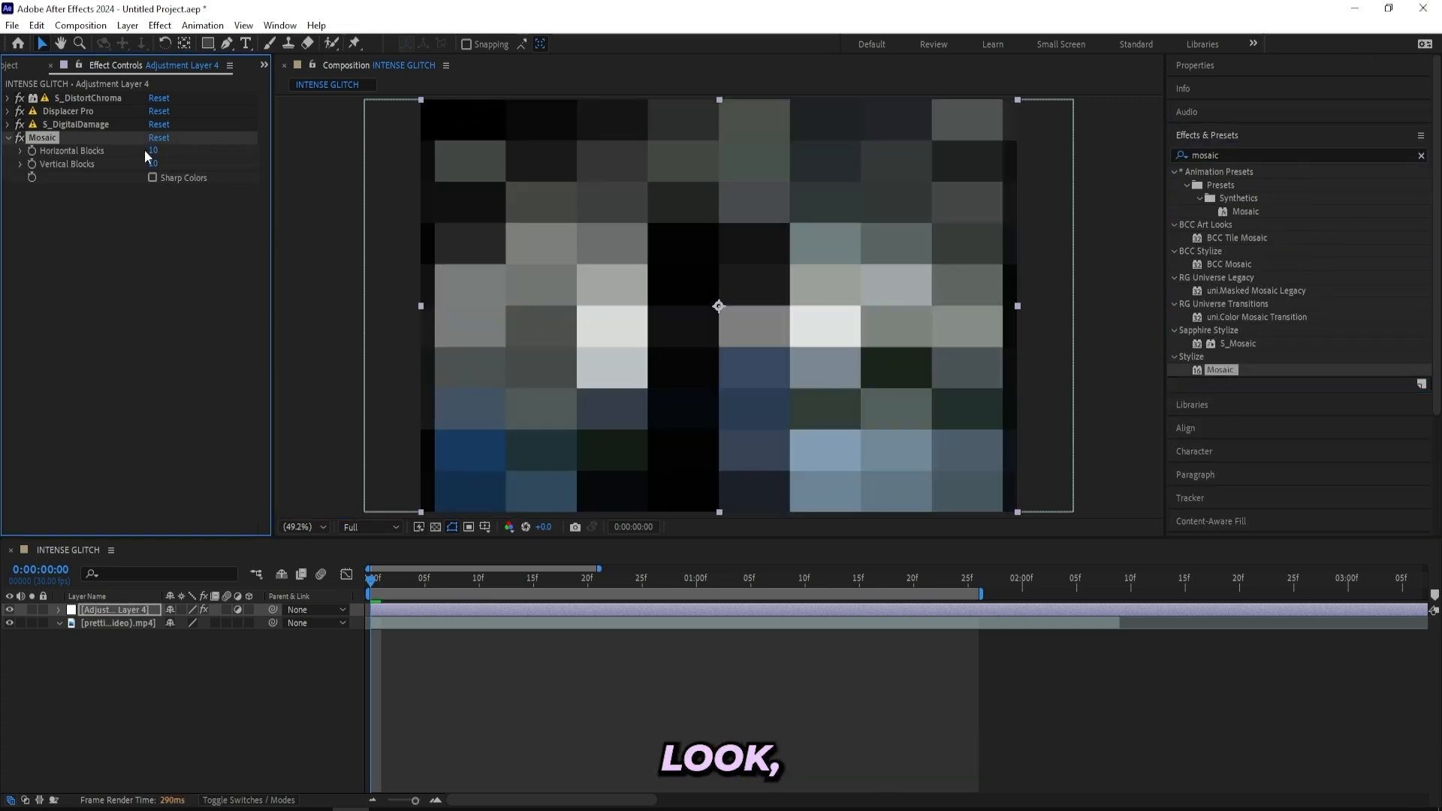
# Set Mosaic's Horizontal and Vertical Blocks to 400 and keyframe both on the first frame
pyautogui.write('4')
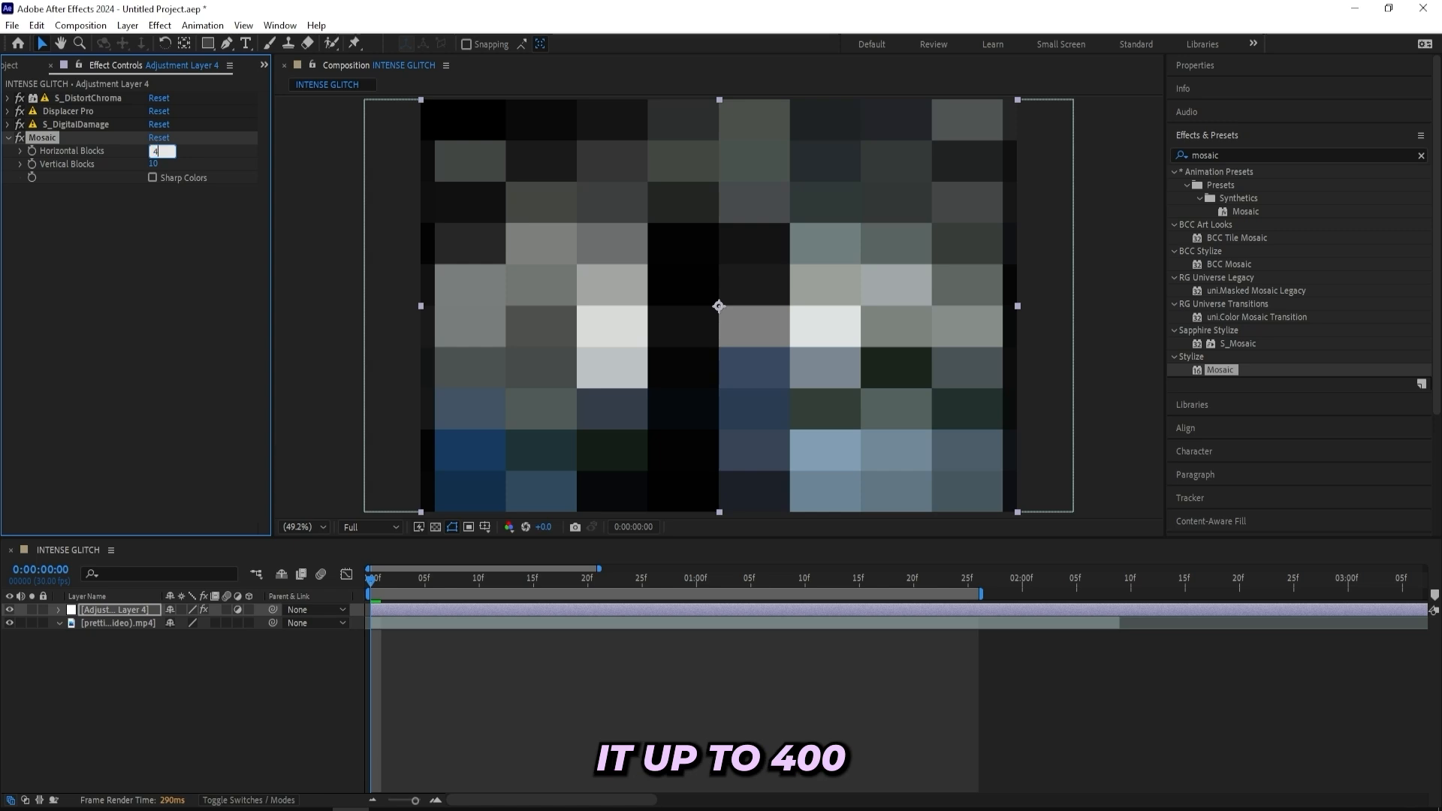
pyautogui.write('00')
pyautogui.press('Return')
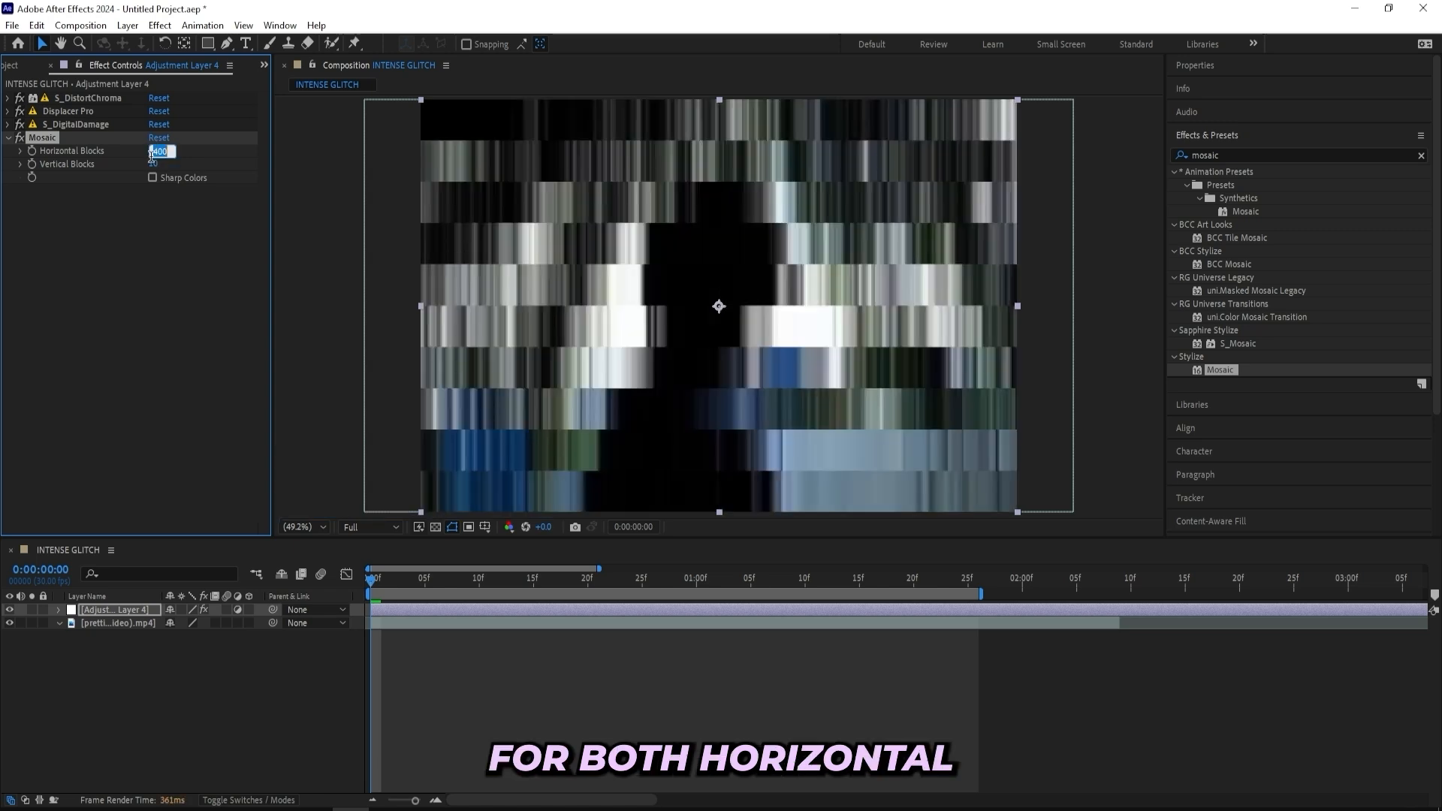
pyautogui.click(158, 164)
pyautogui.write('400')
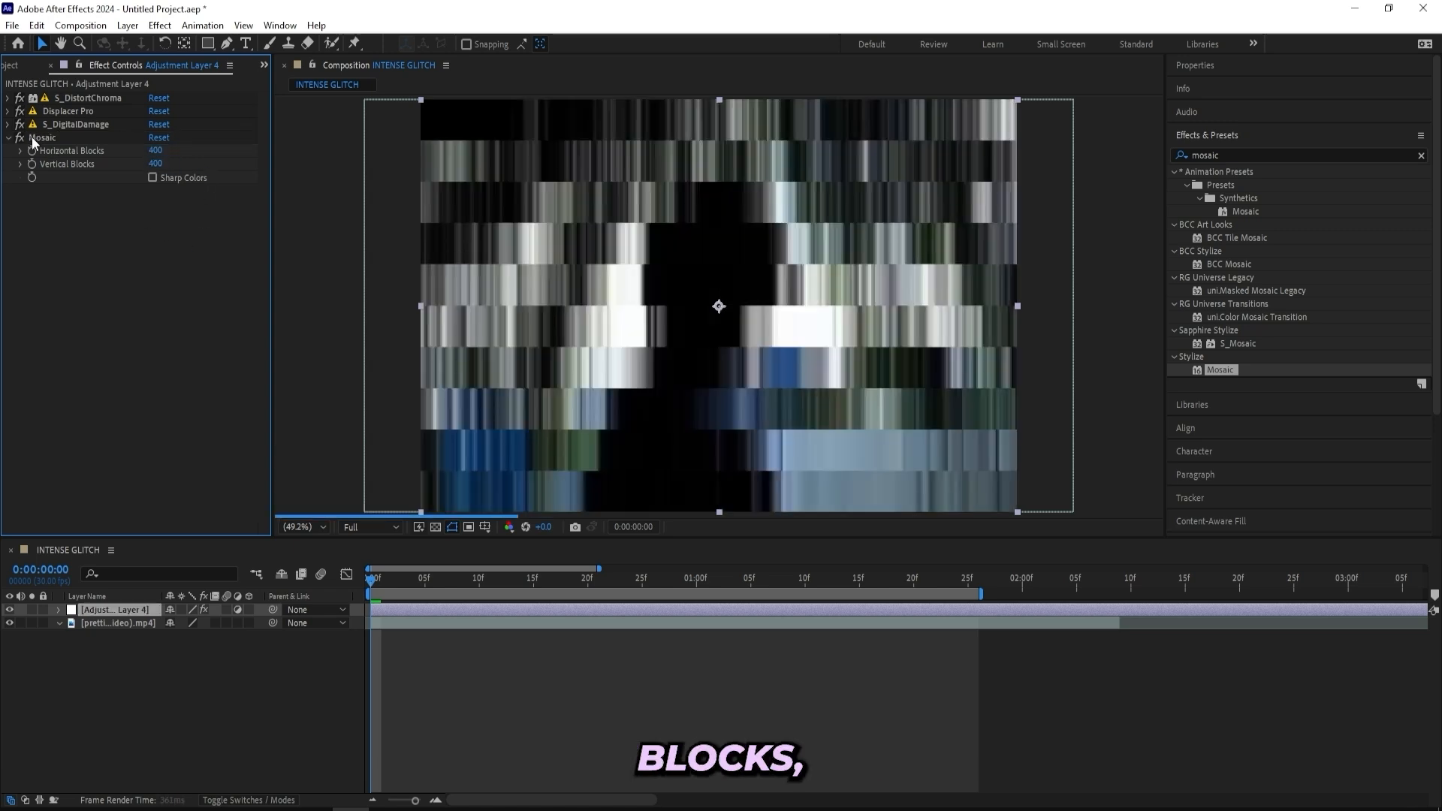
pyautogui.click(31, 150)
pyautogui.click(31, 164)
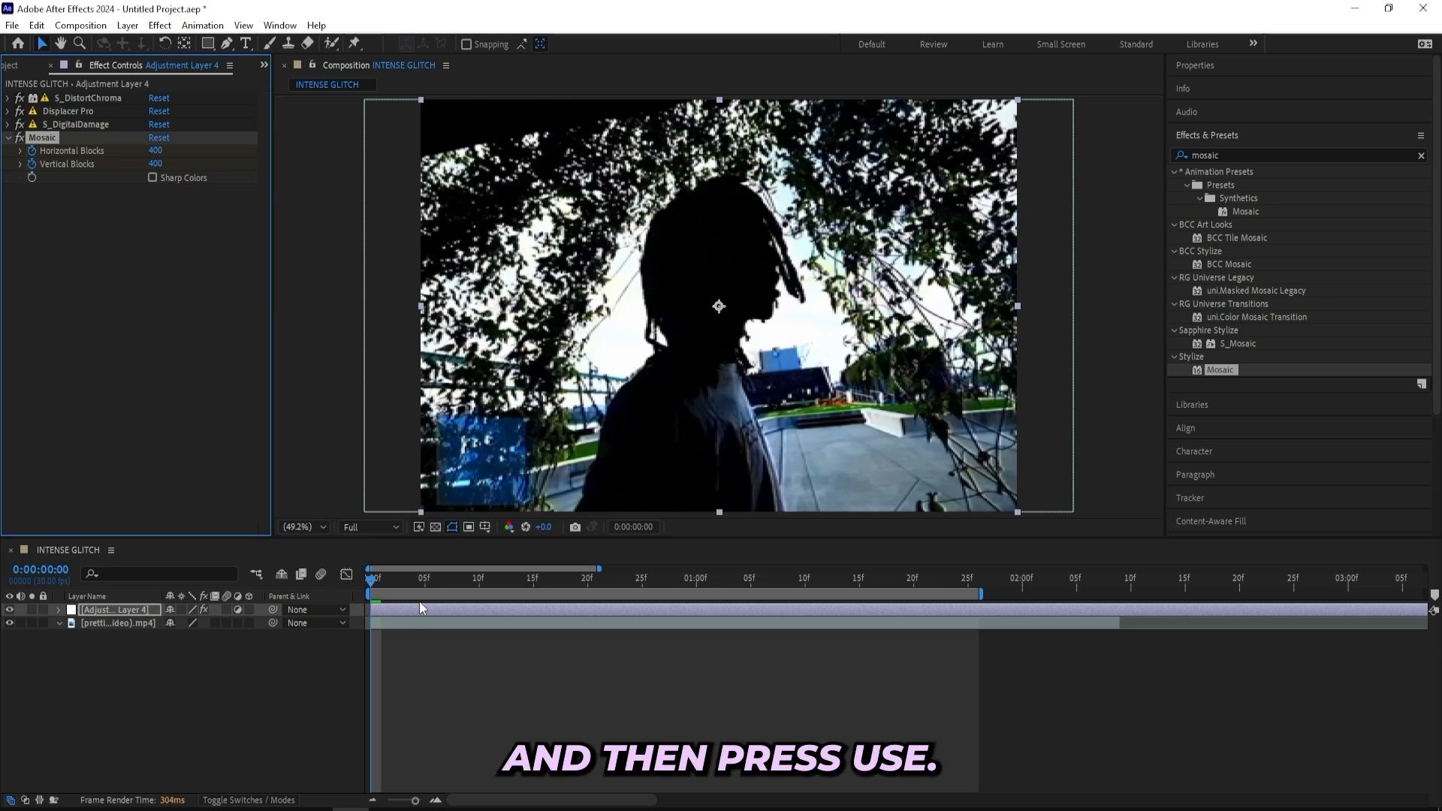
# Reveal the adjustment layer's keyframes and keyframe Mosaic's Horizontal and Vertical Blocks at 175 on 0:00:00:11
pyautogui.press('u')
pyautogui.moveTo(389, 578); pyautogui.dragTo(490, 592)
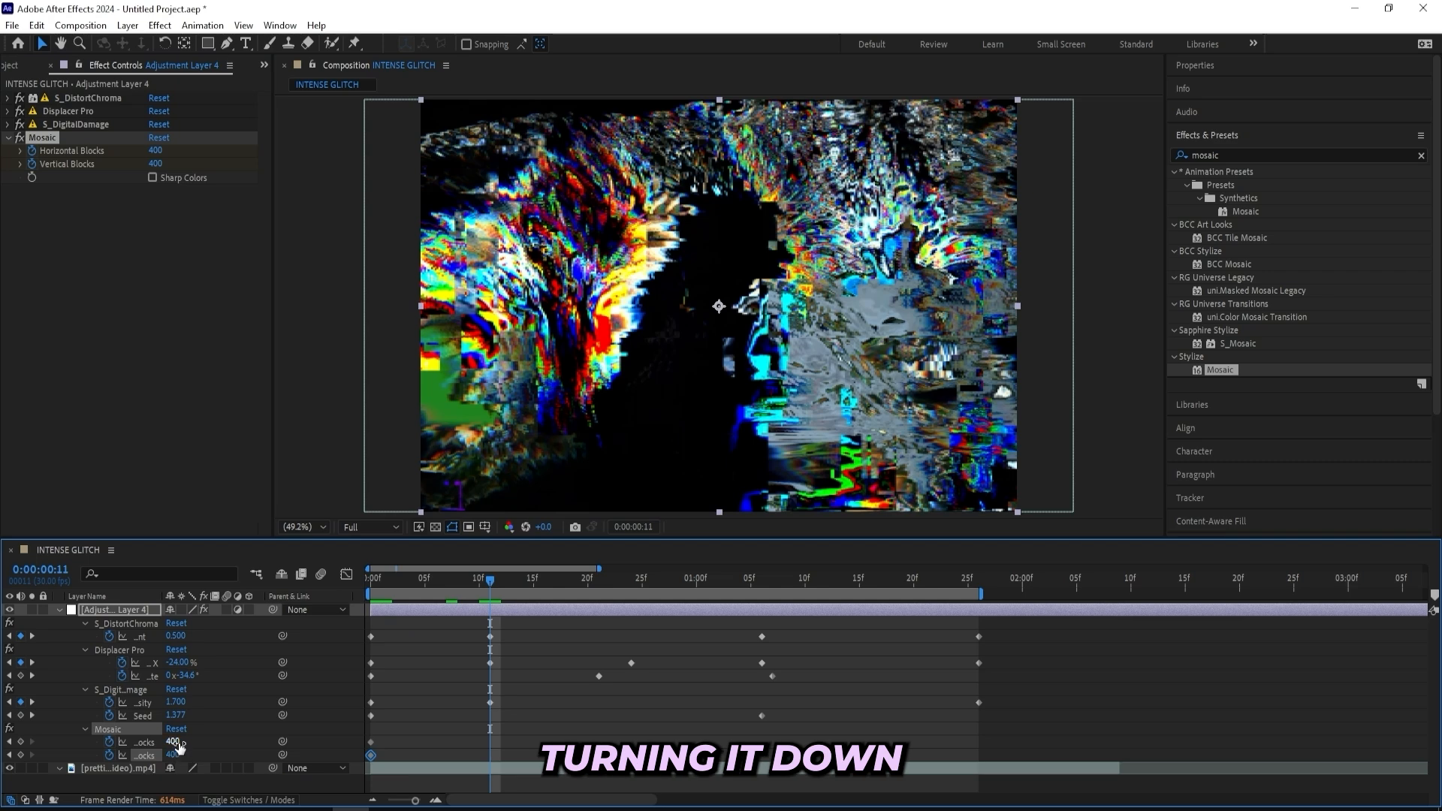
pyautogui.click(174, 742)
pyautogui.write('120')
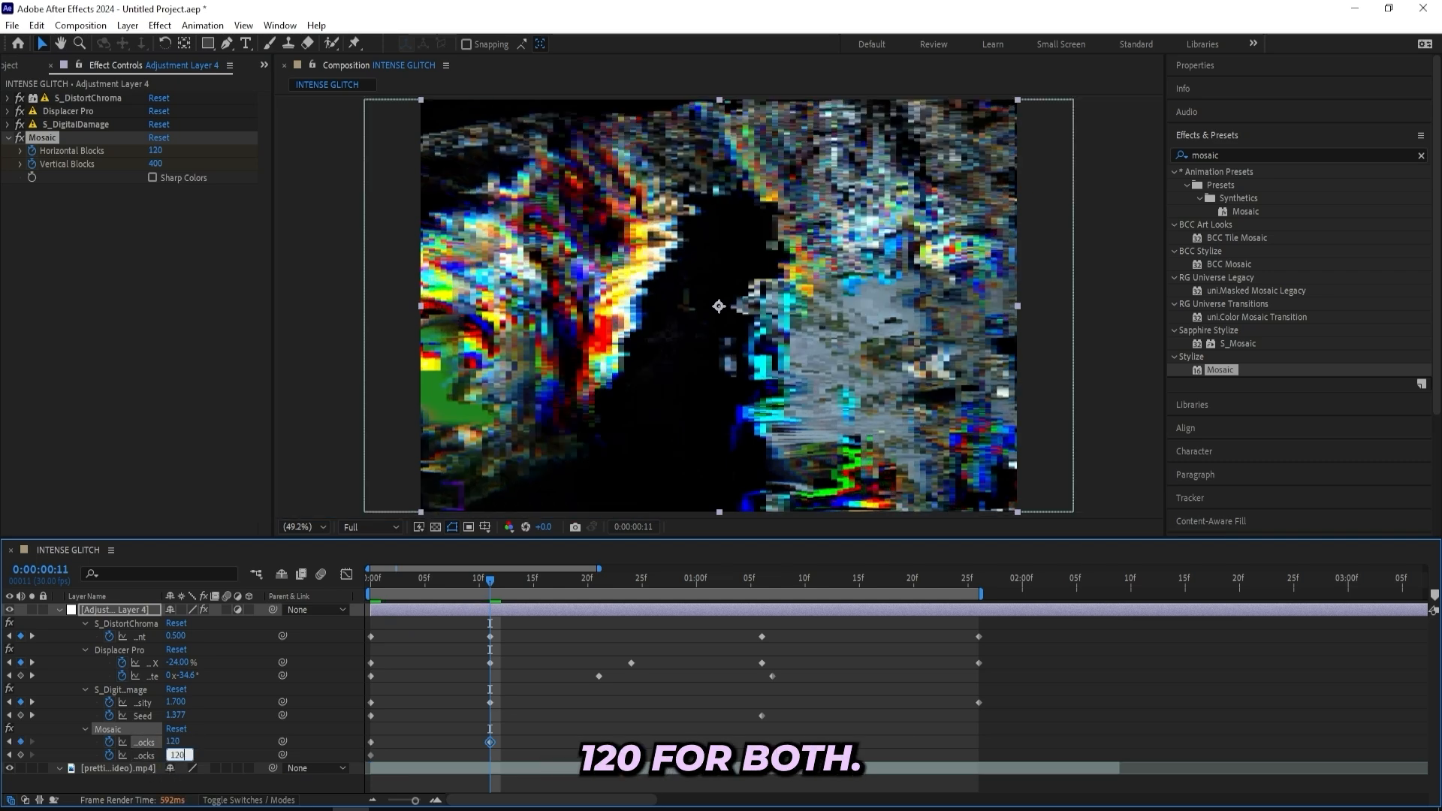
pyautogui.press('Return')
pyautogui.moveTo(174, 741); pyautogui.dragTo(200, 740)
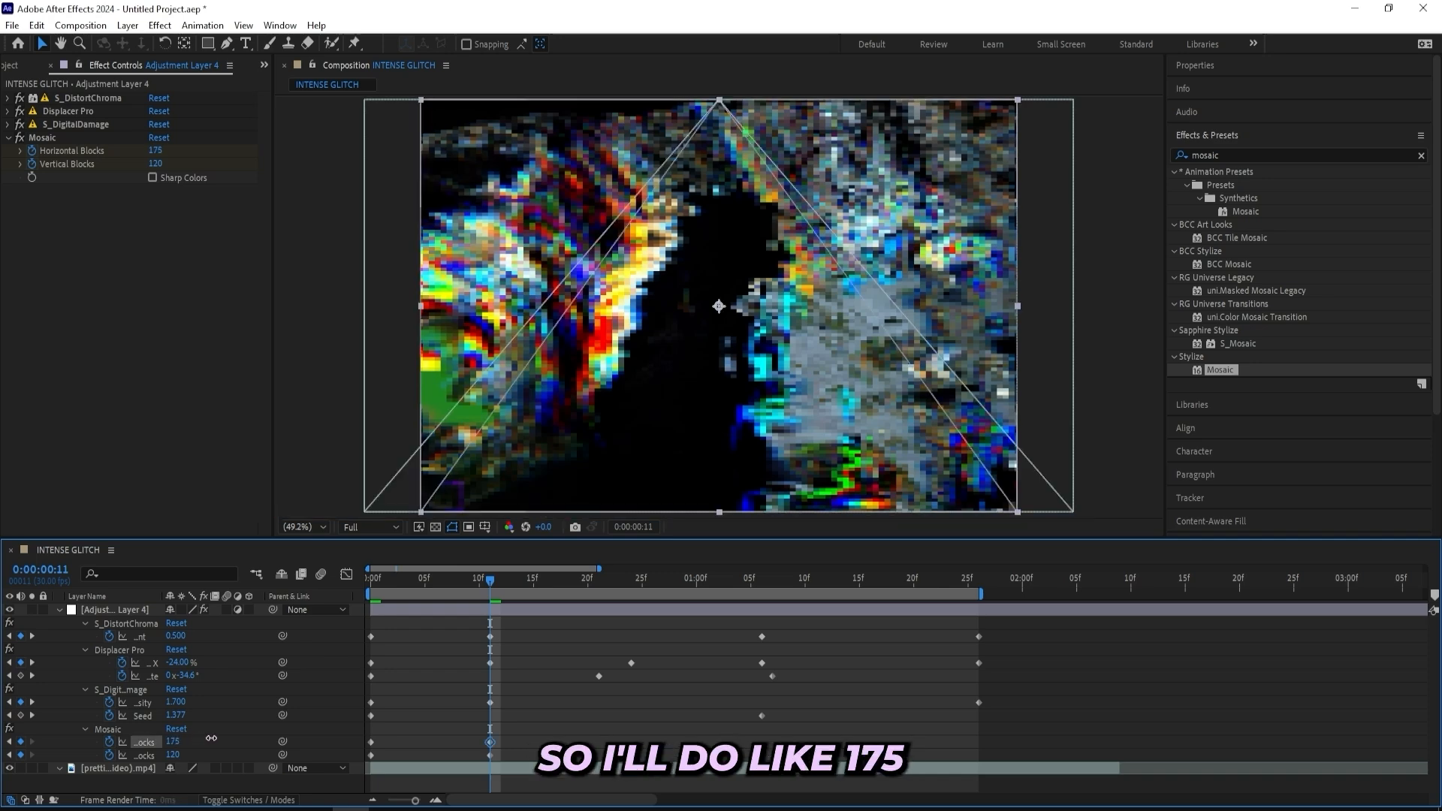
# Keyframe Mosaic's Horizontal Blocks at 89 and Vertical Blocks at 23 on 0:00:01:00
pyautogui.click(759, 600)
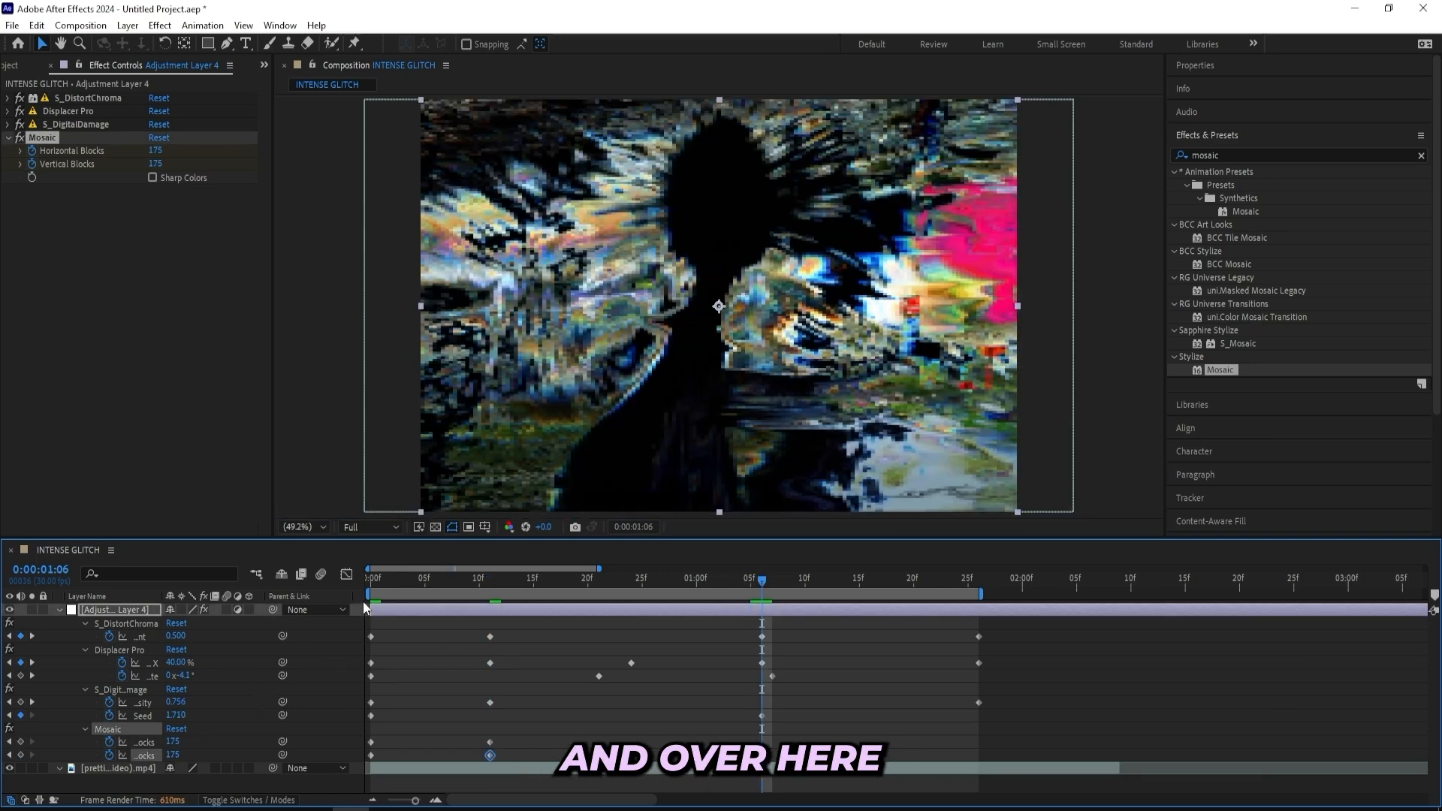
pyautogui.click(695, 577)
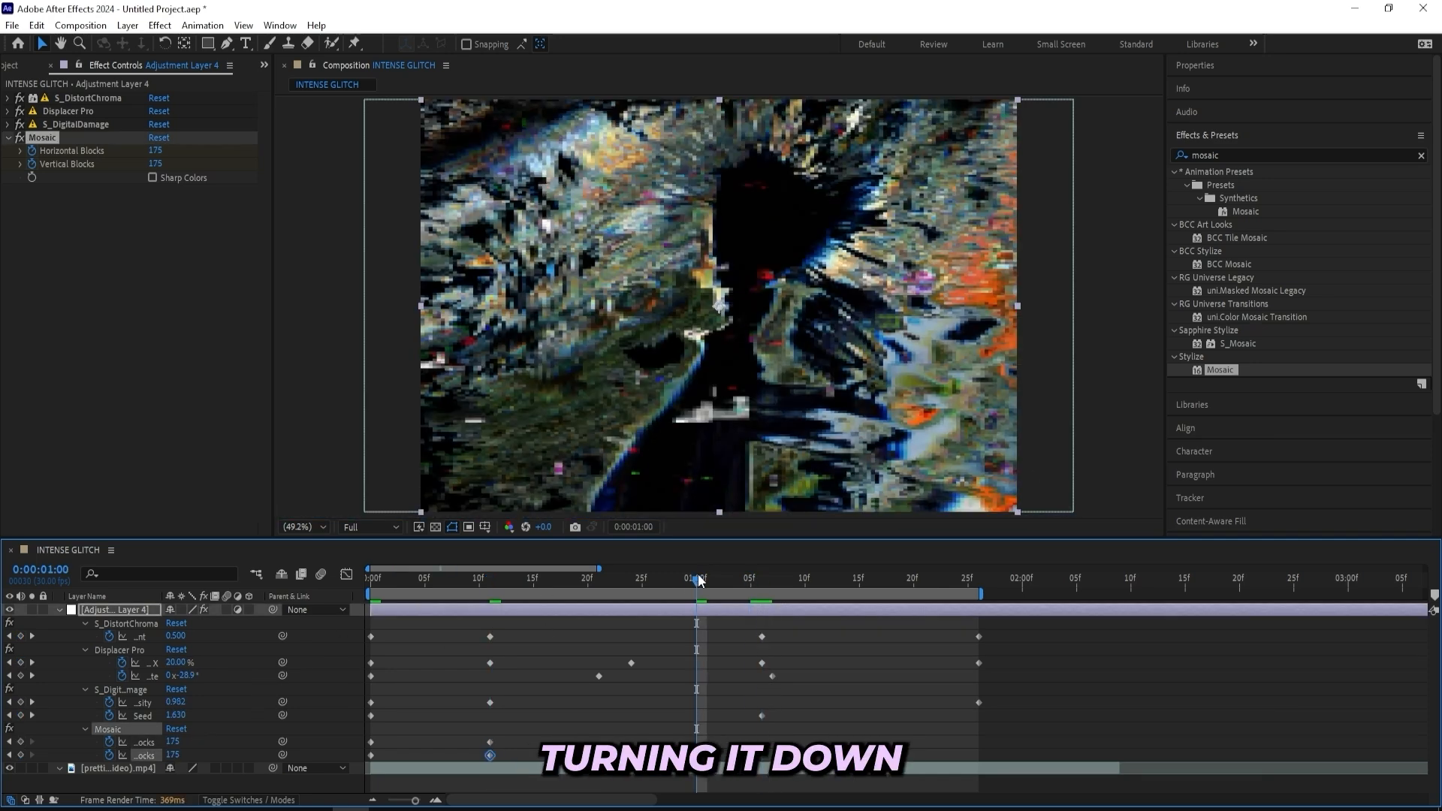
pyautogui.click(183, 758)
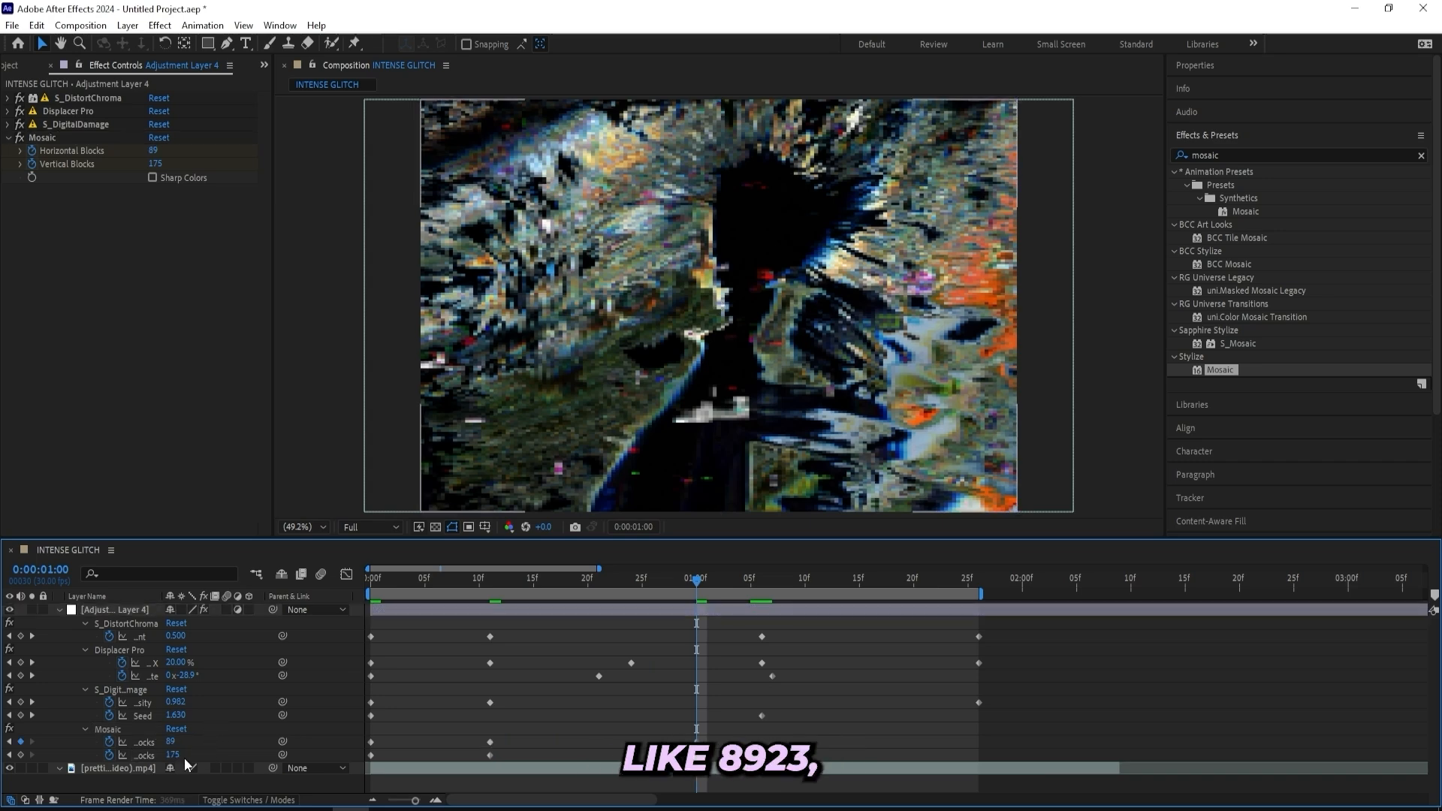
pyautogui.write('23')
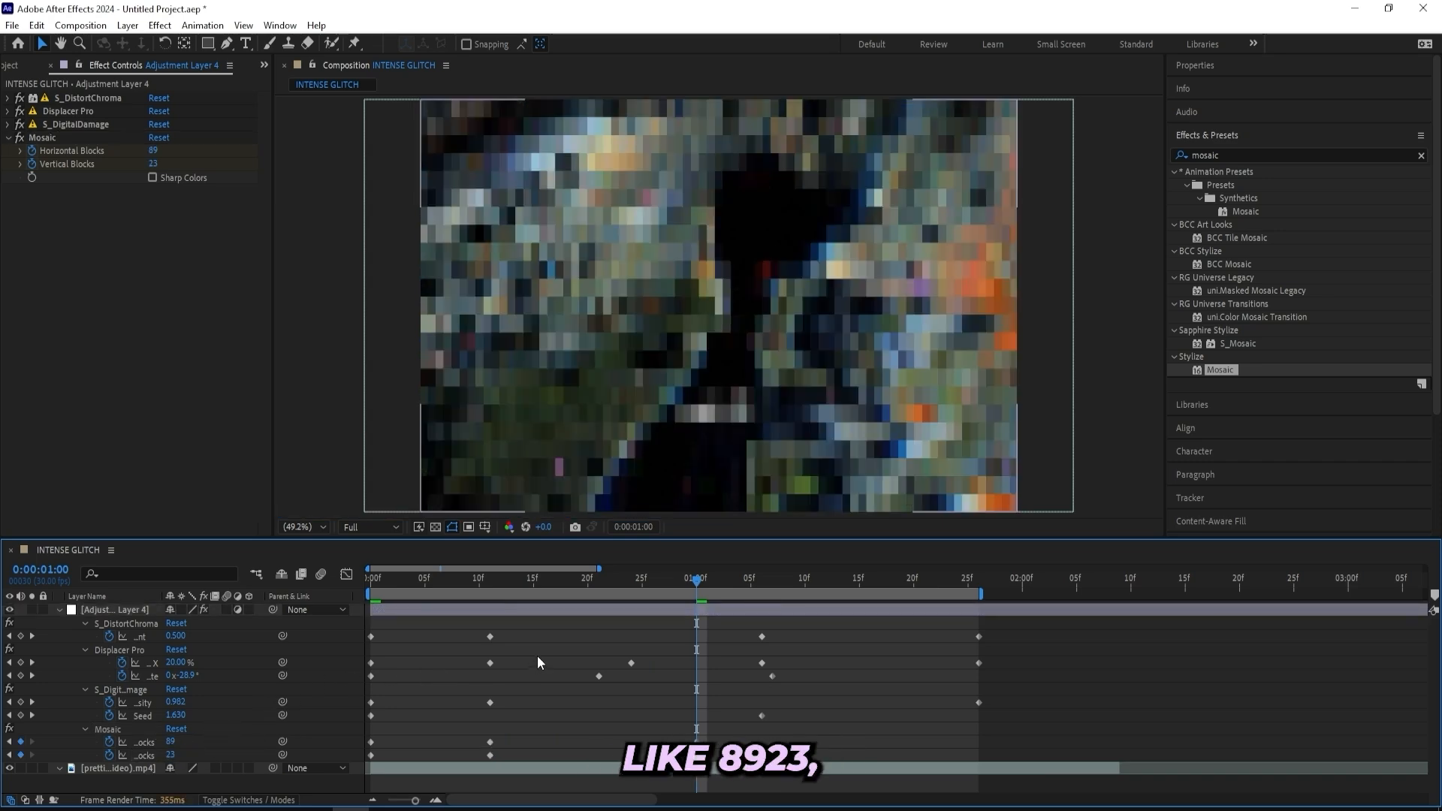
# Copy the first-frame Mosaic keyframes to 0:00:01:15 and preview from the first frame
pyautogui.click(710, 581)
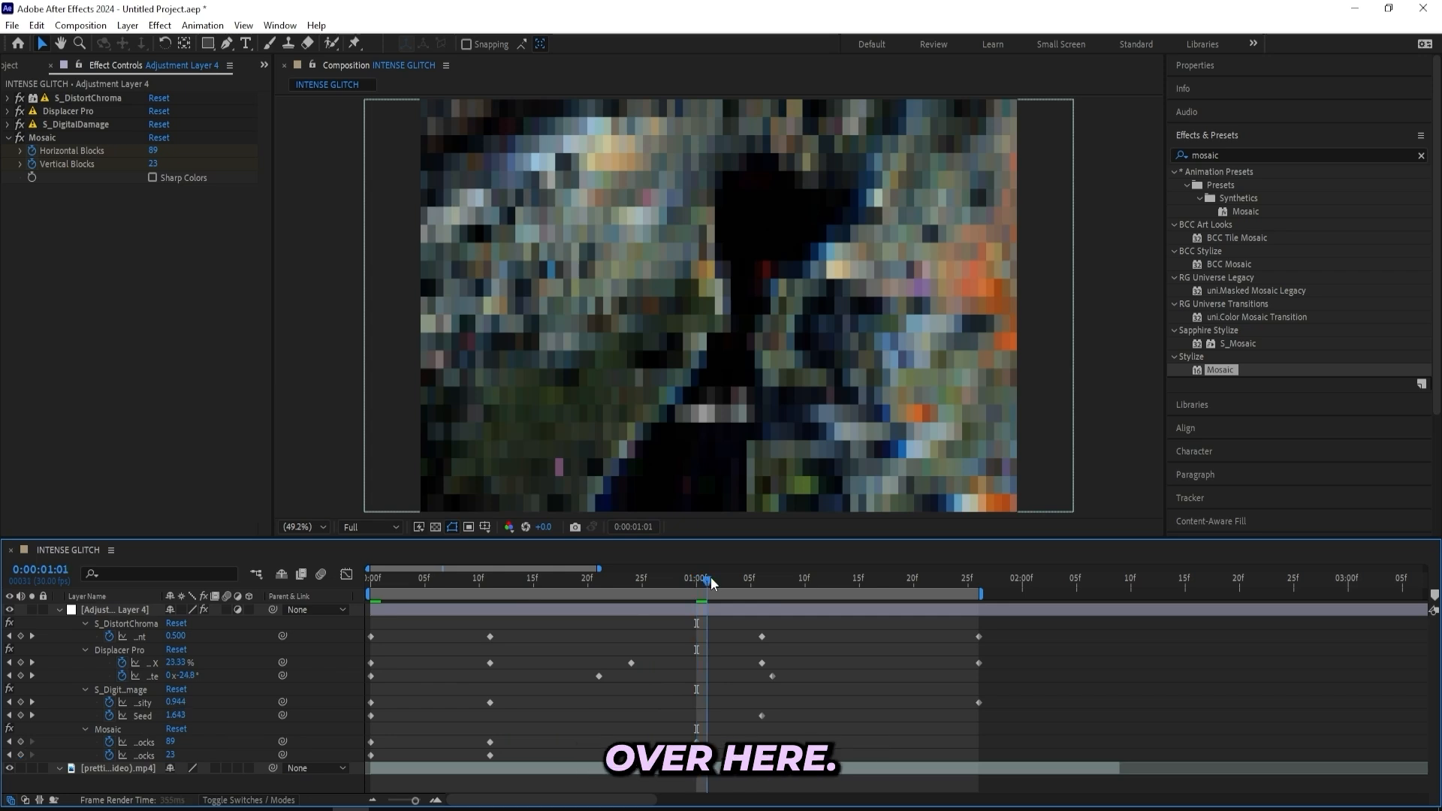
pyautogui.moveTo(712, 581); pyautogui.dragTo(859, 578)
pyautogui.moveTo(409, 737); pyautogui.dragTo(364, 755)
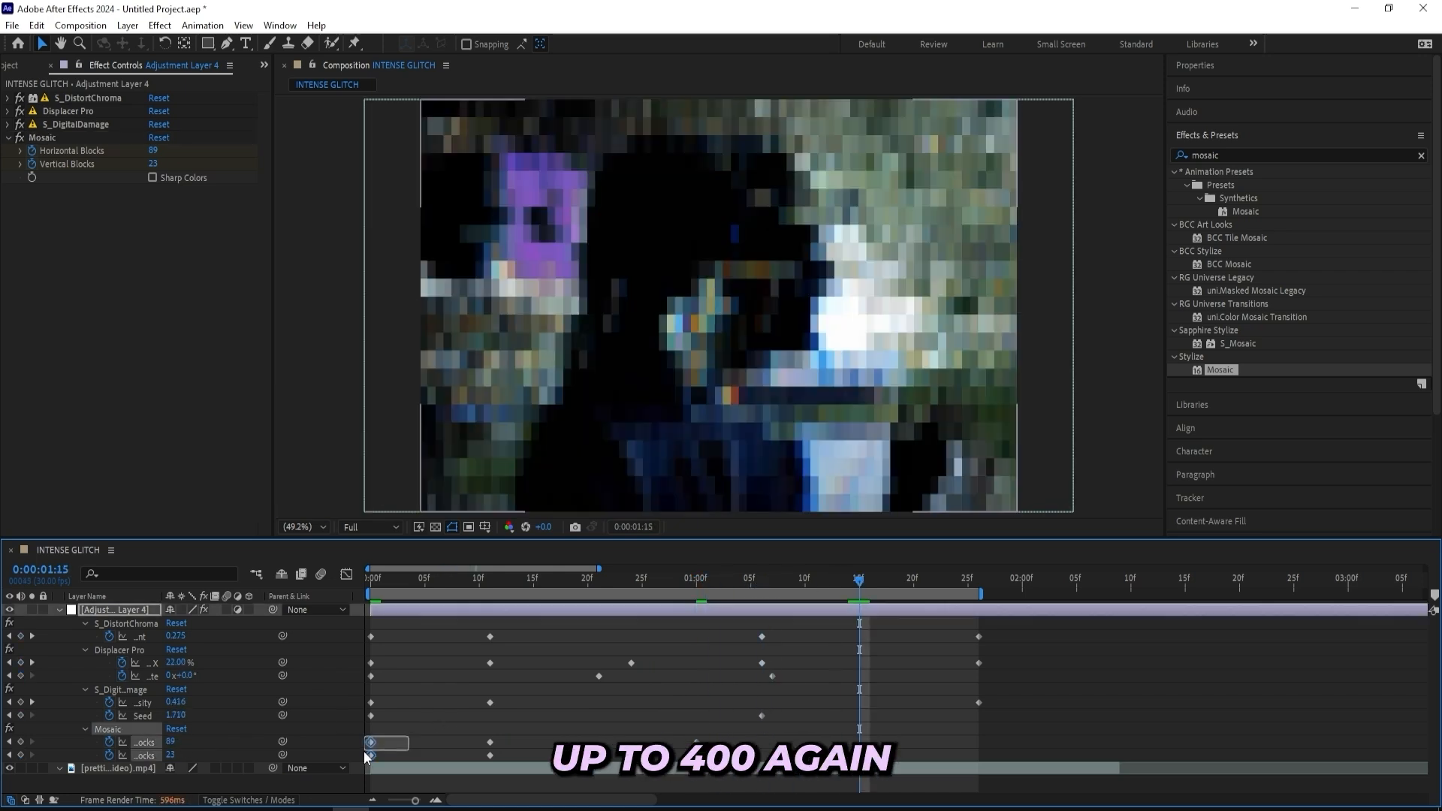
pyautogui.hotkey('ctrl', 'c')
pyautogui.hotkey('ctrl', 'v')
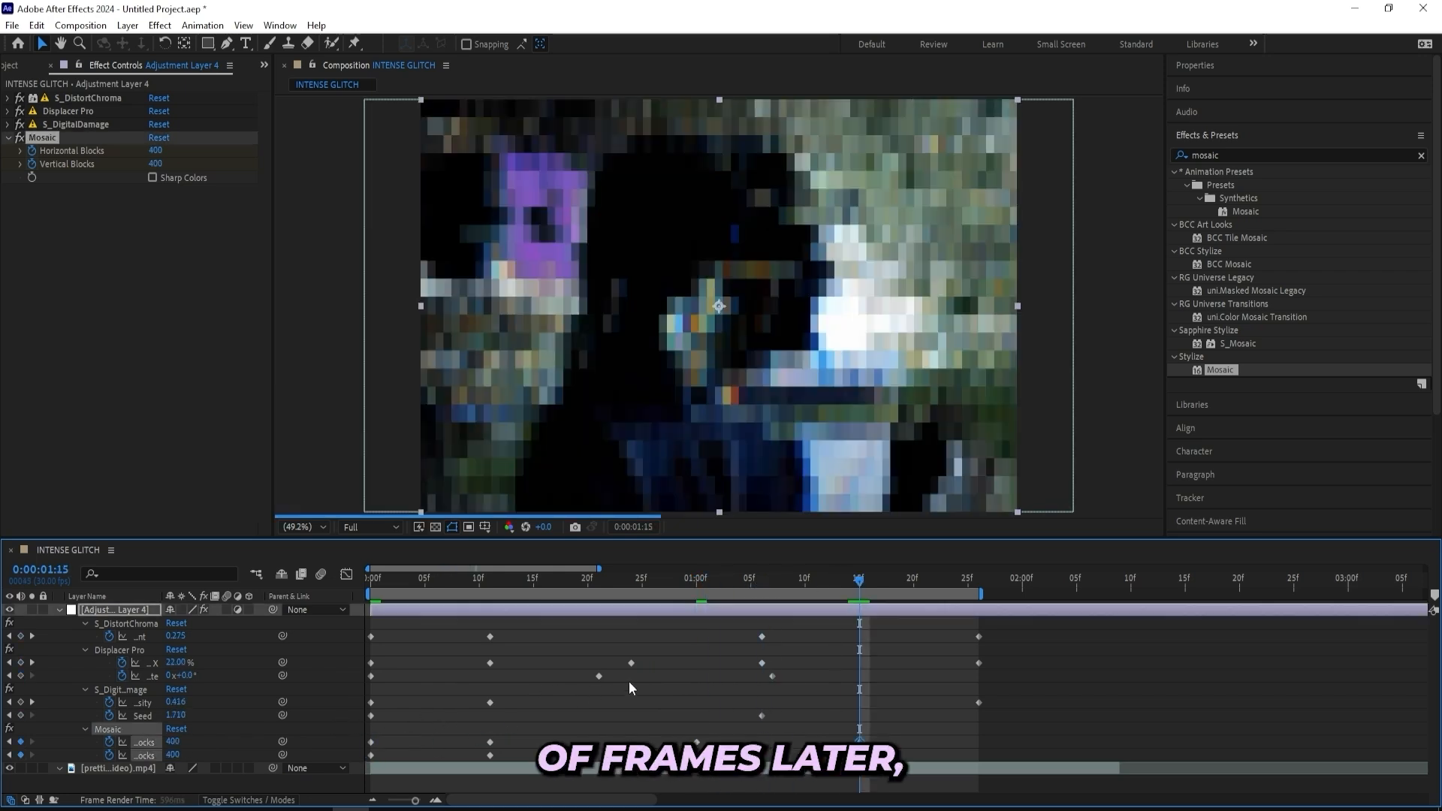
pyautogui.moveTo(866, 579); pyautogui.dragTo(371, 579)
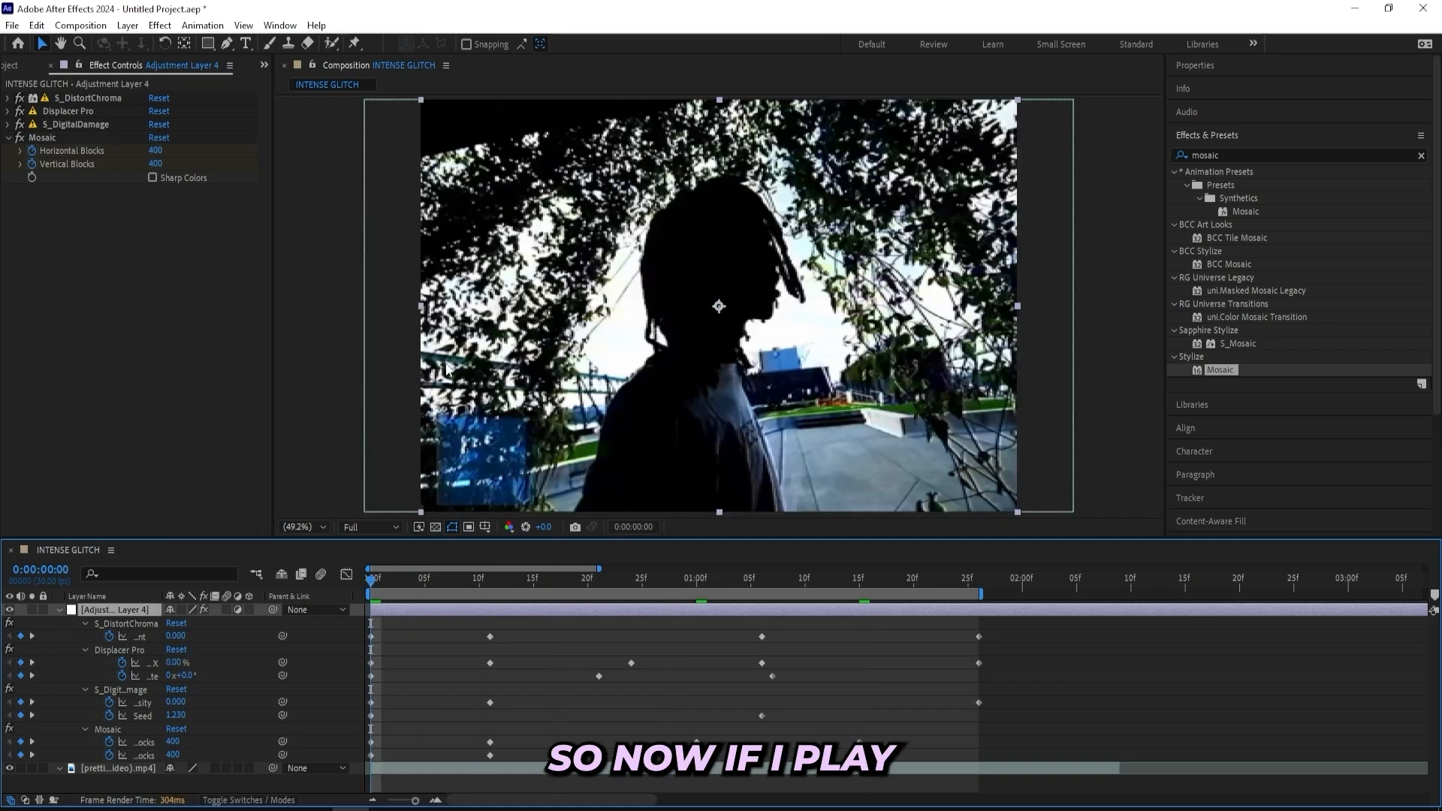
pyautogui.press('space')
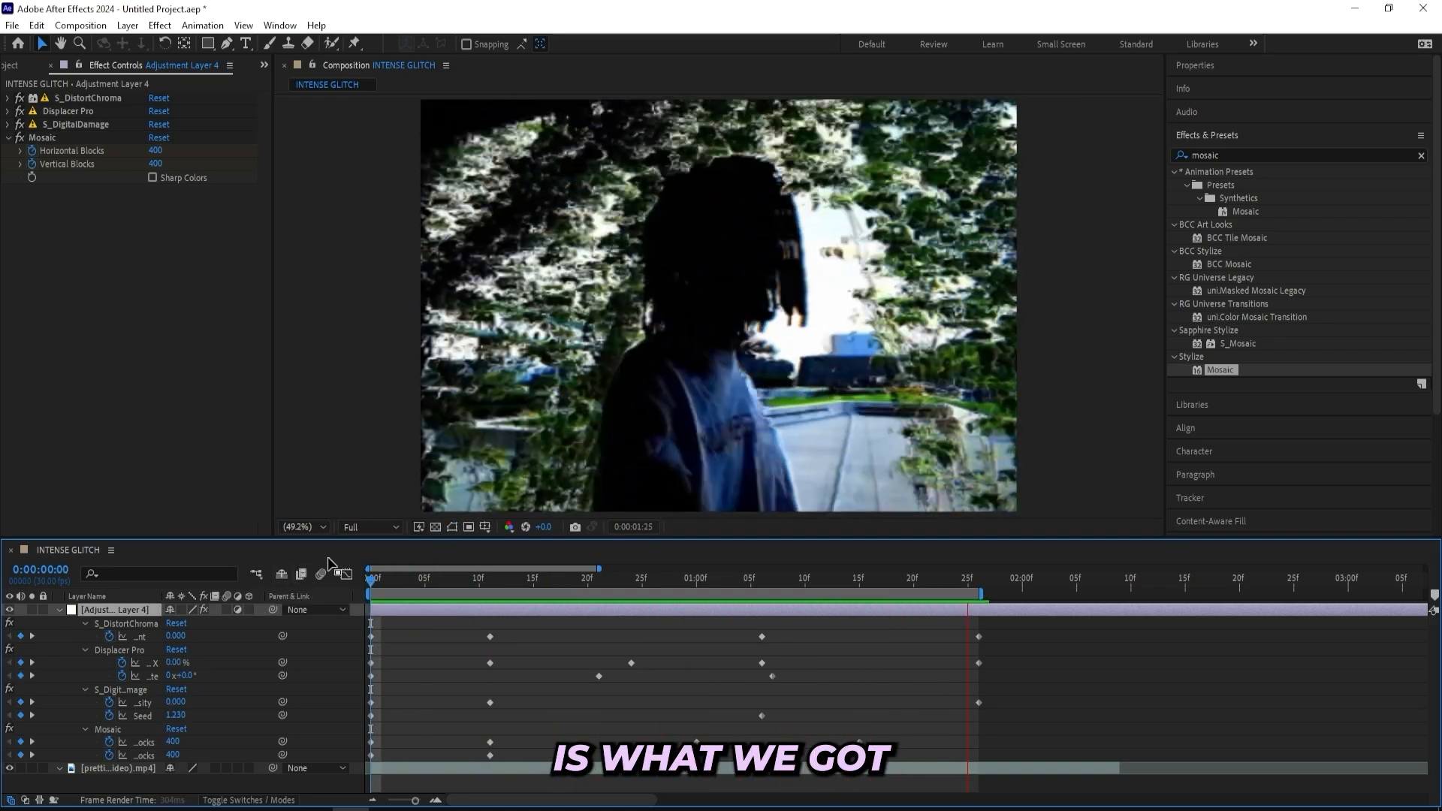
# Find the S_JitterFrames effect and apply it to the adjustment layer below Mosaic
pyautogui.doubleClick(1218, 155)
pyautogui.write('jitt')
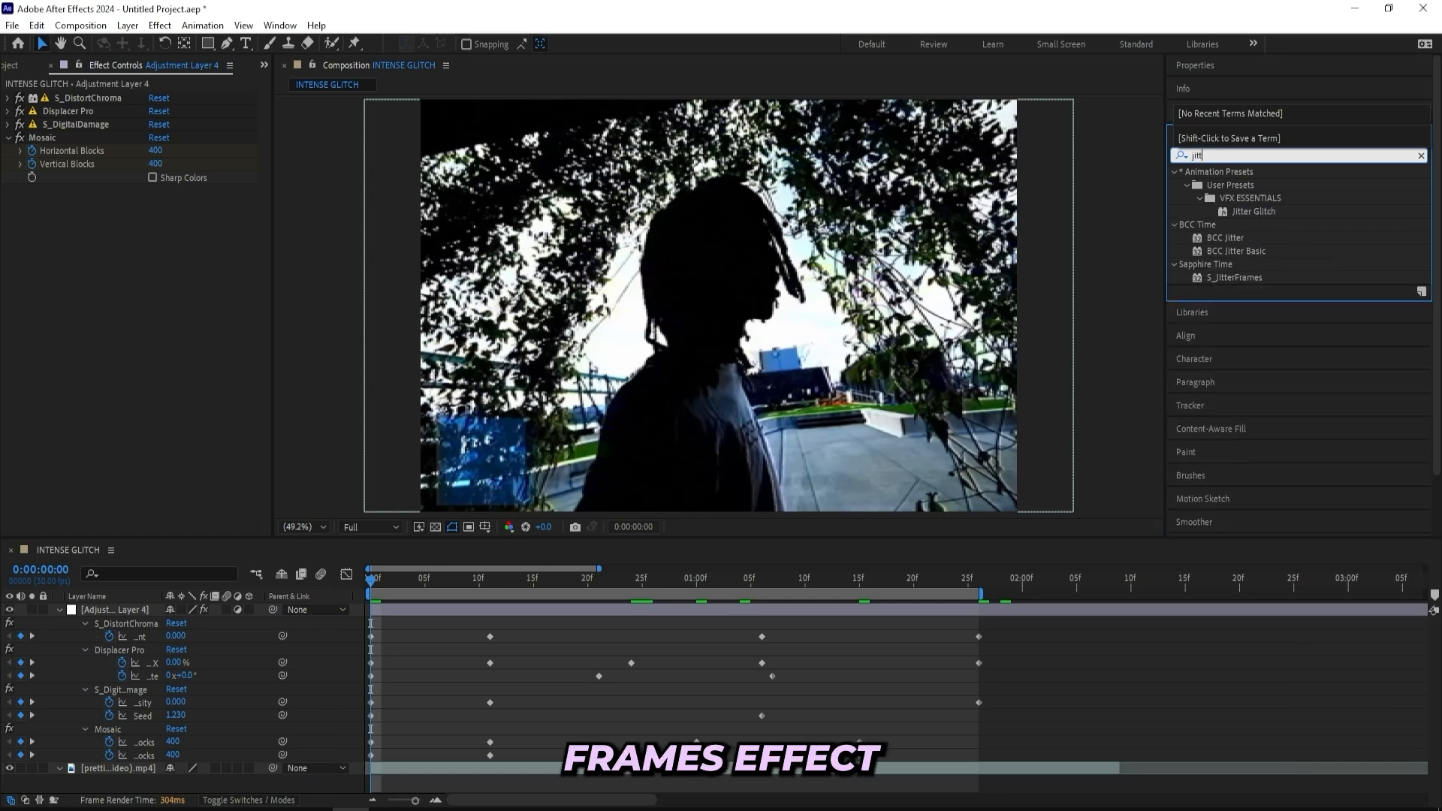
pyautogui.write('erfra')
pyautogui.moveTo(1234, 185); pyautogui.dragTo(173, 289)
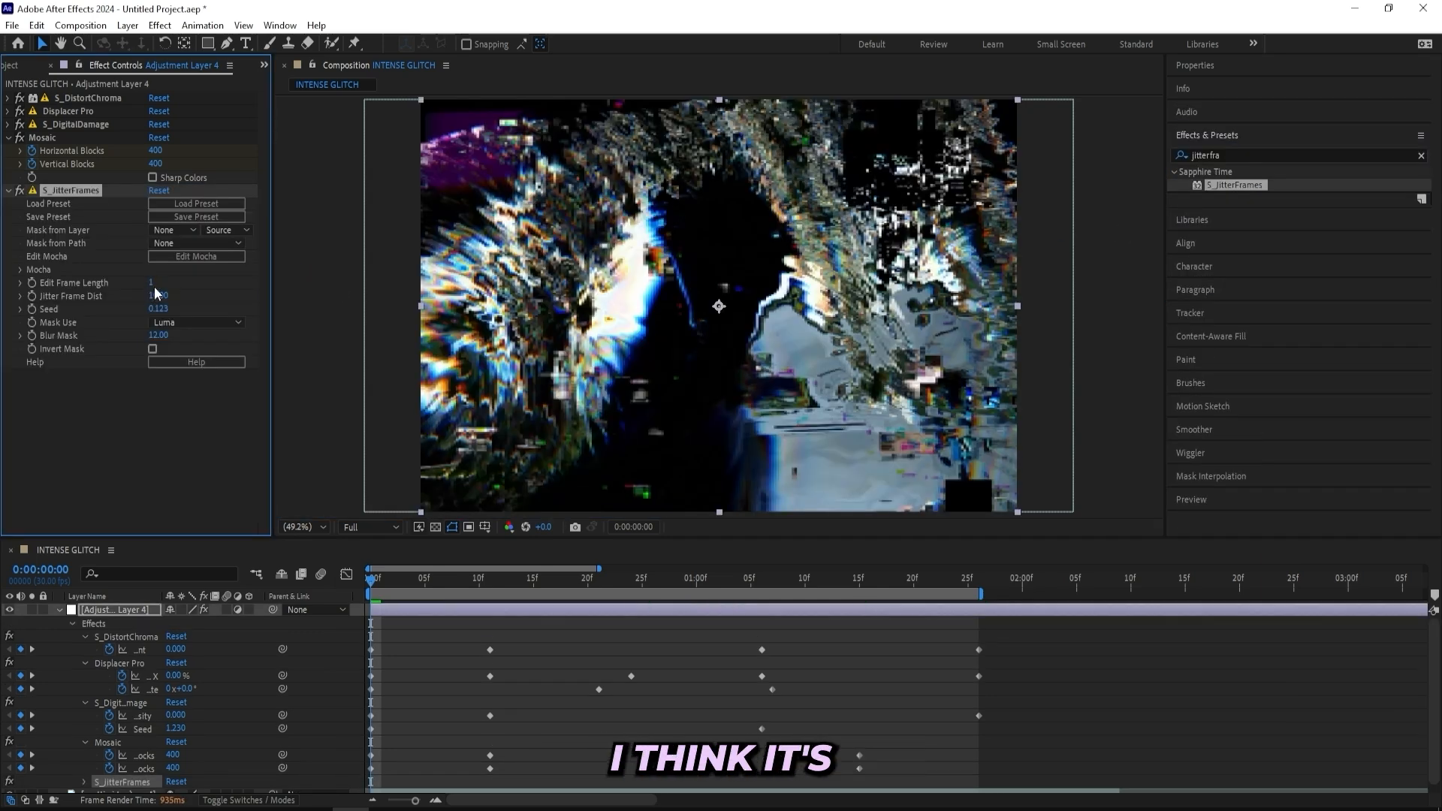
# Set S_JitterFrames' Edit Frame Length to 2 and keyframe Jitter Frame Dist at 0 on the first frame
pyautogui.click(151, 284)
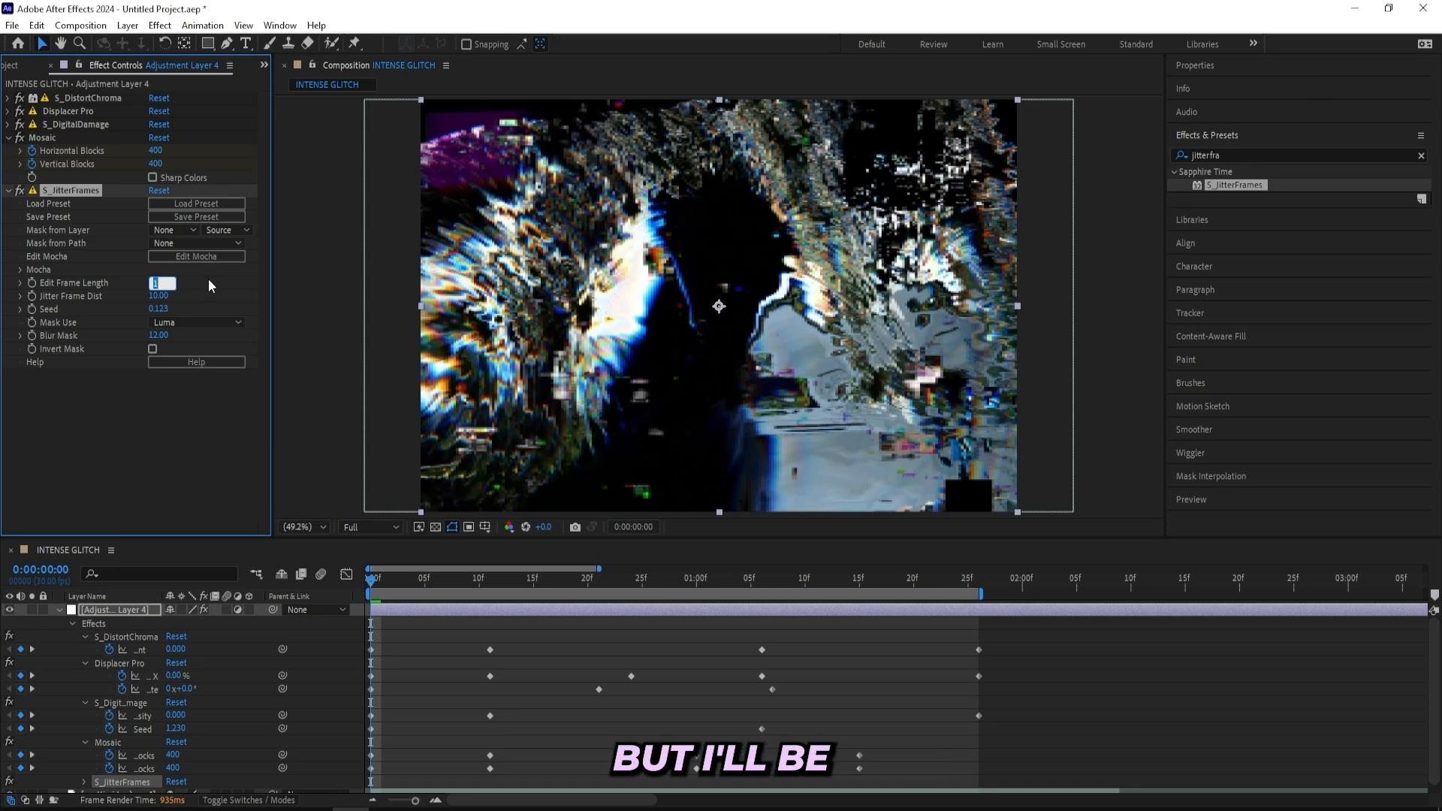
pyautogui.write('2')
pyautogui.press('Return')
pyautogui.click(158, 296)
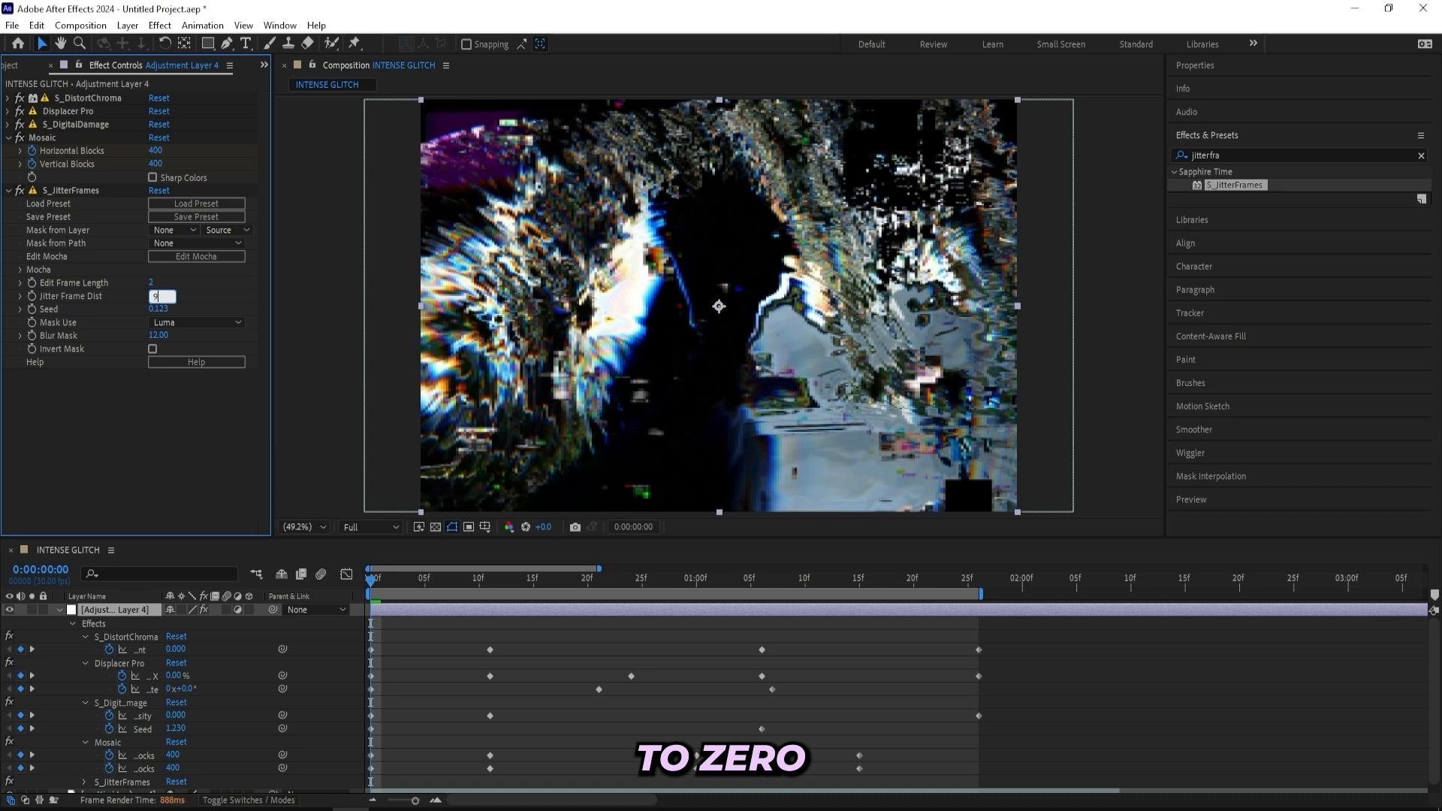
pyautogui.write('0')
pyautogui.click(72, 190)
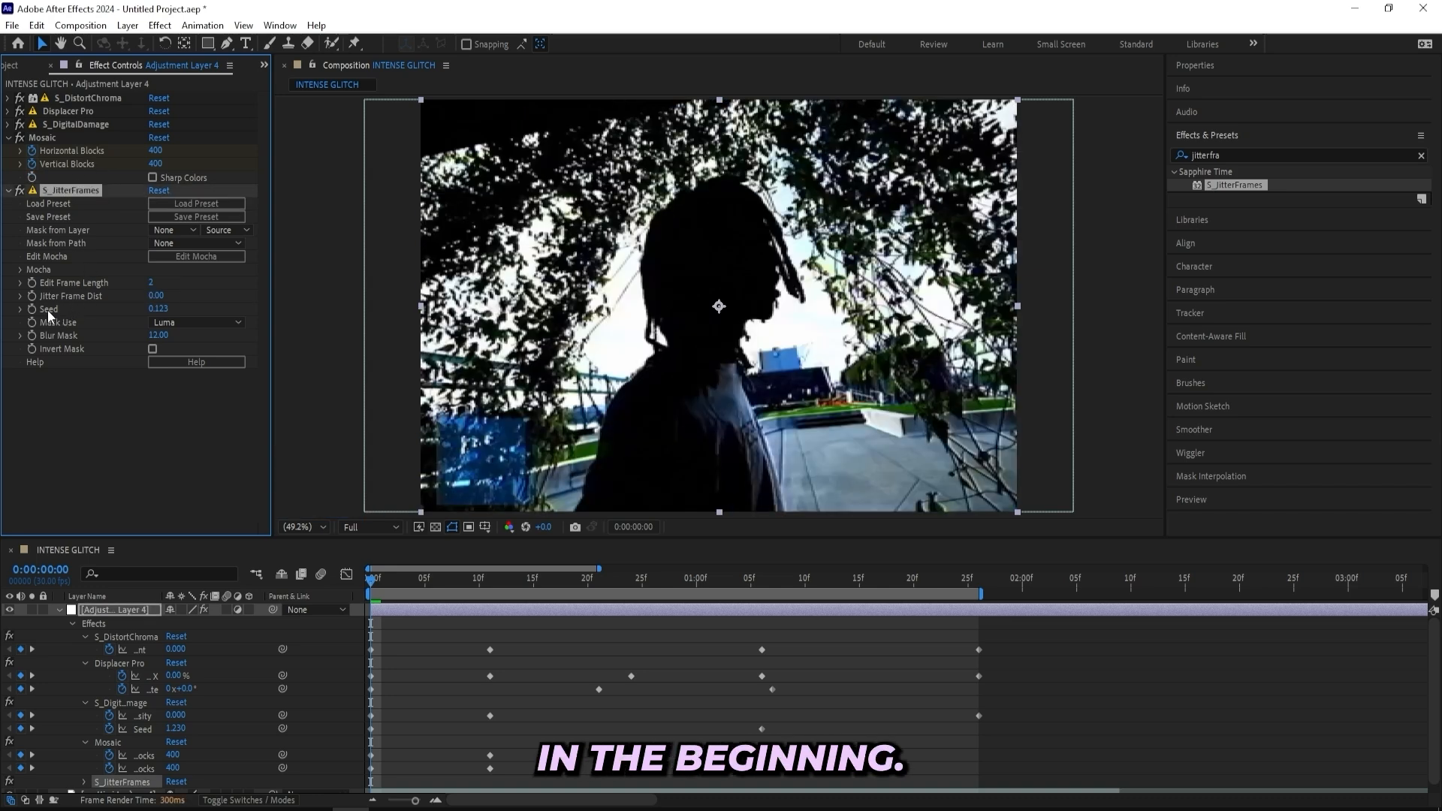
pyautogui.click(31, 296)
# Keyframe S_JitterFrames' Jitter Frame Dist at 6.7 on 0:00:00:11
pyautogui.scroll(-1, 398, 610)
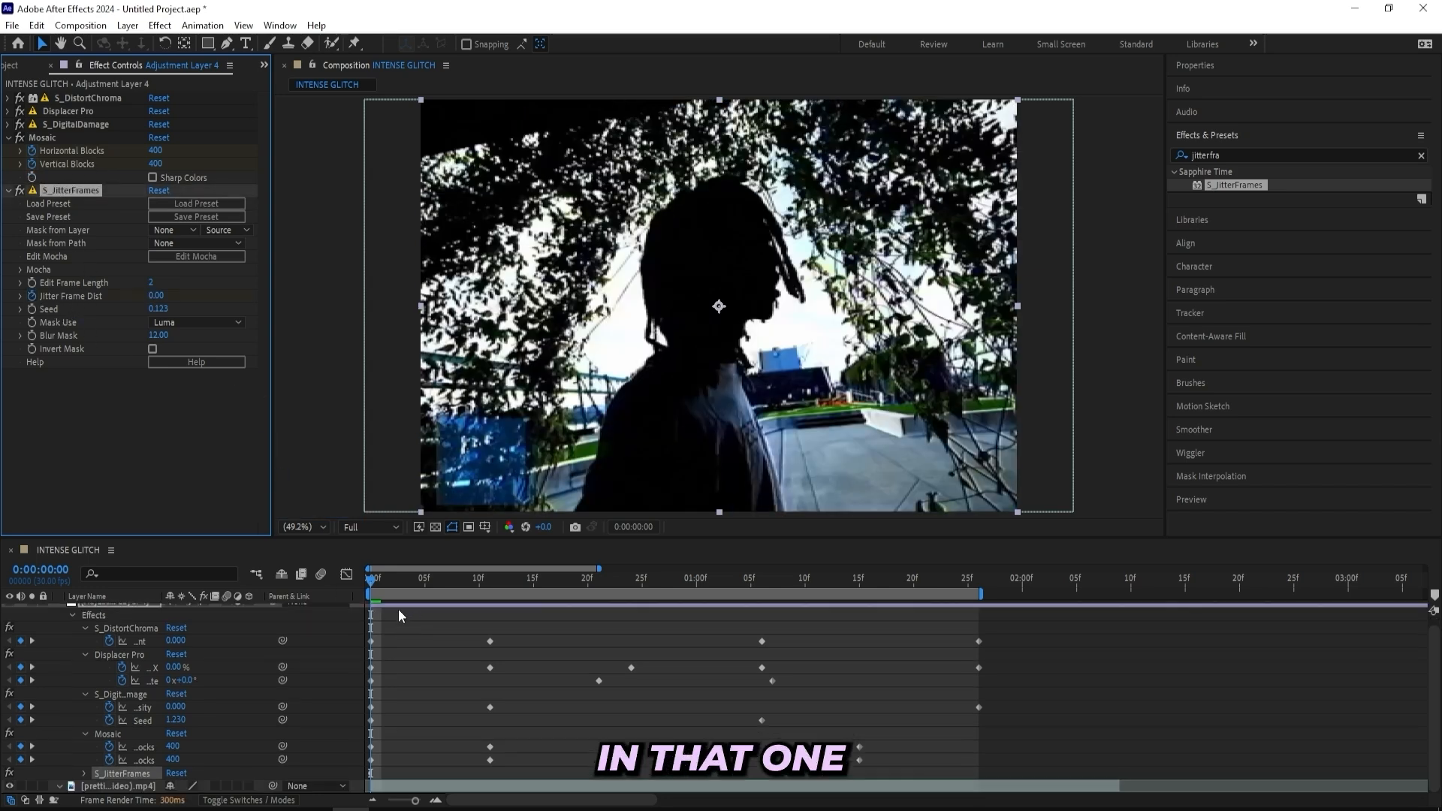
pyautogui.moveTo(378, 586); pyautogui.dragTo(490, 583)
pyautogui.click(158, 296)
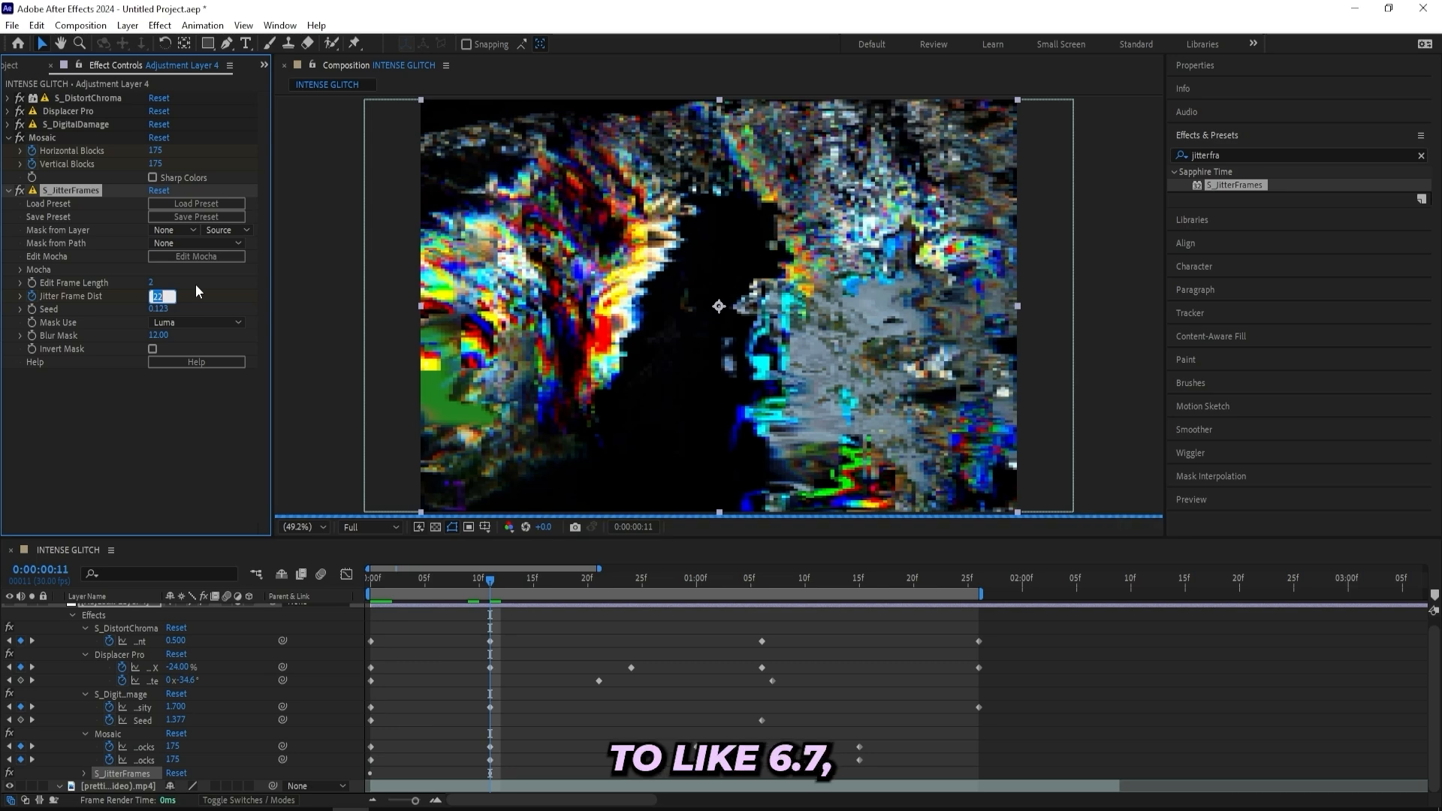
pyautogui.write('6.7')
pyautogui.press('Return')
# Keyframe S_JitterFrames' Jitter Frame Dist at 0 on both 0:00:00:20 and 0:00:01:00
pyautogui.click(492, 584)
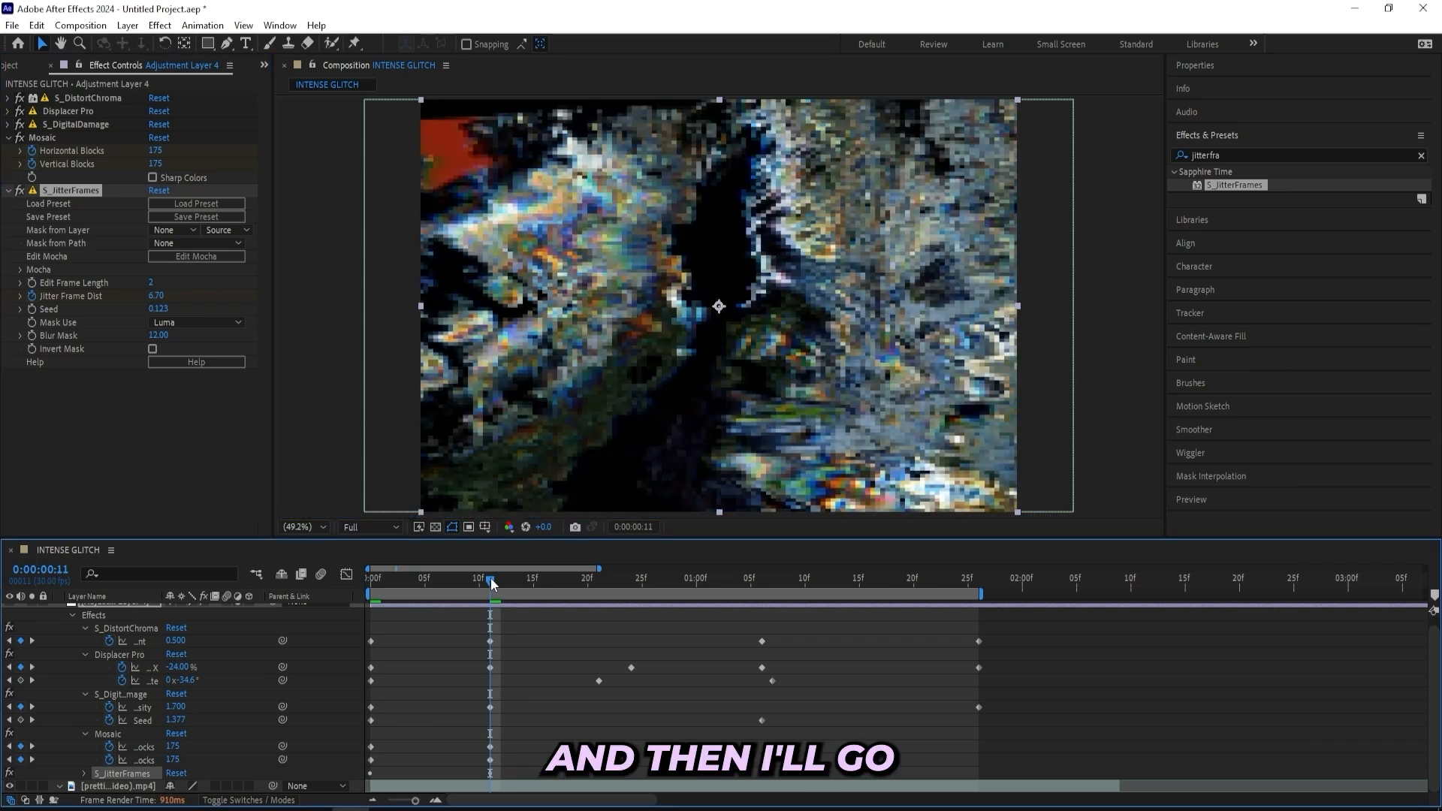
pyautogui.moveTo(498, 583); pyautogui.dragTo(589, 580)
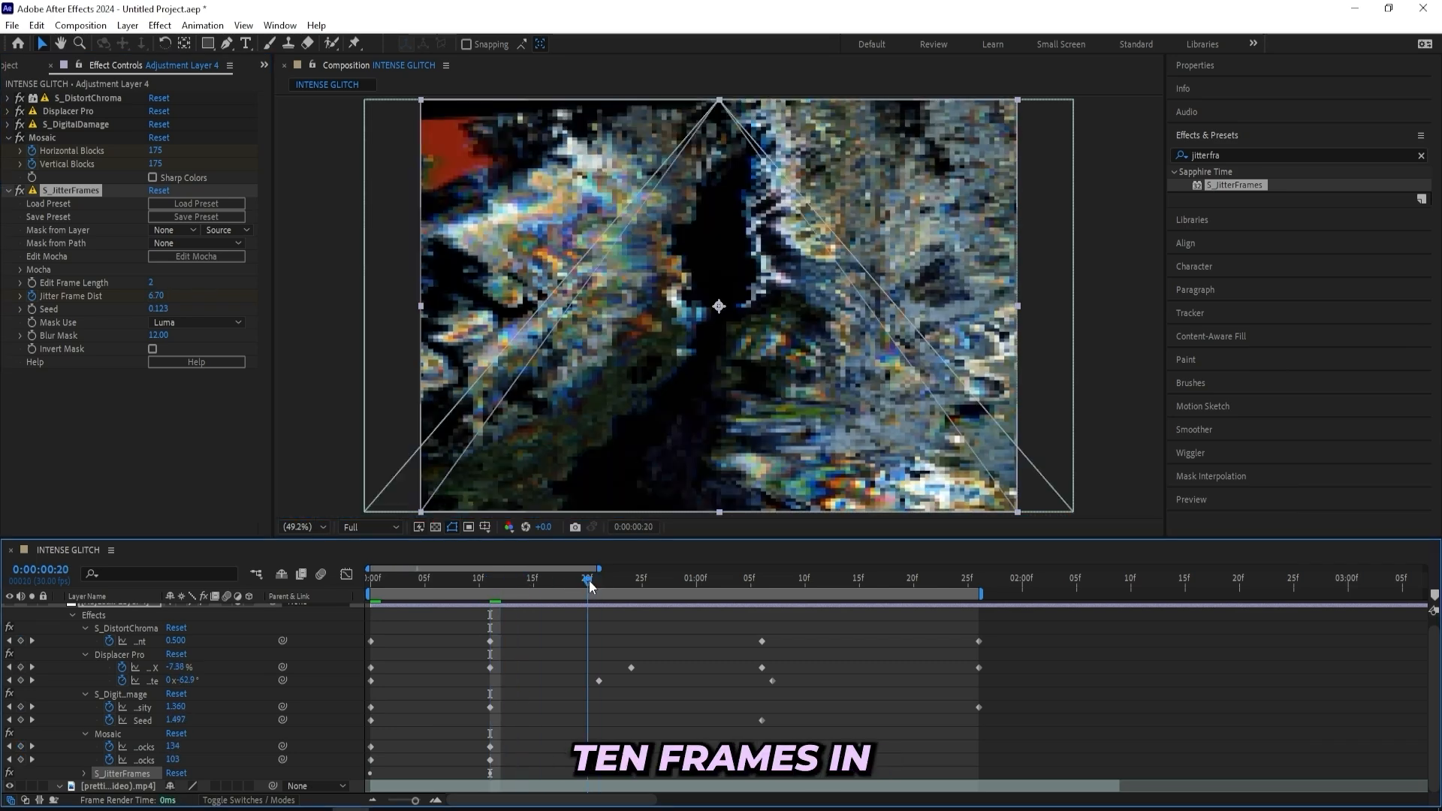
pyautogui.click(165, 296)
pyautogui.write('0')
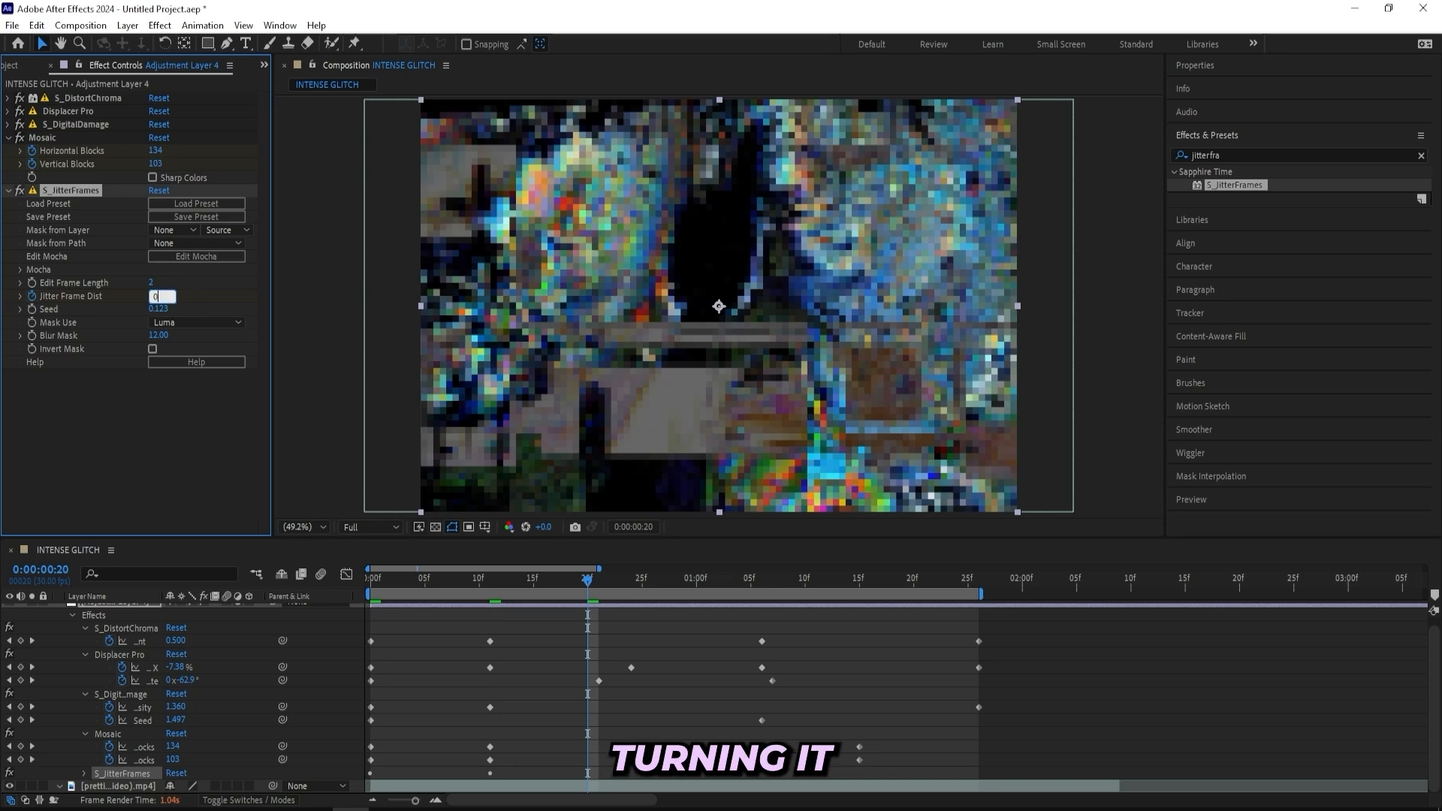
pyautogui.press('Return')
pyautogui.click(698, 578)
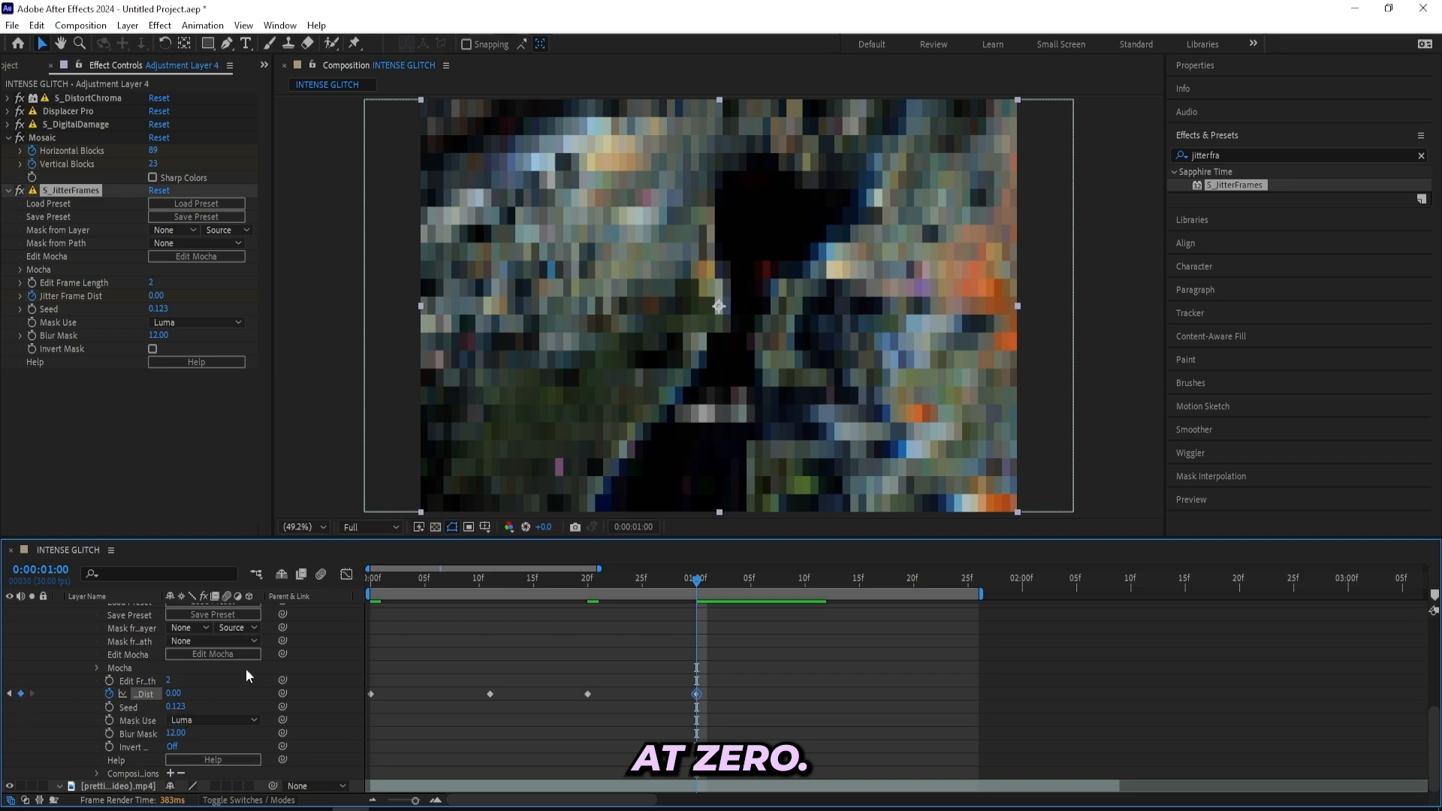
# Keyframe S_JitterFrames' Jitter Frame Dist at 8 on 0:00:01:15
pyautogui.click(860, 578)
pyautogui.scroll(2, 856, 646)
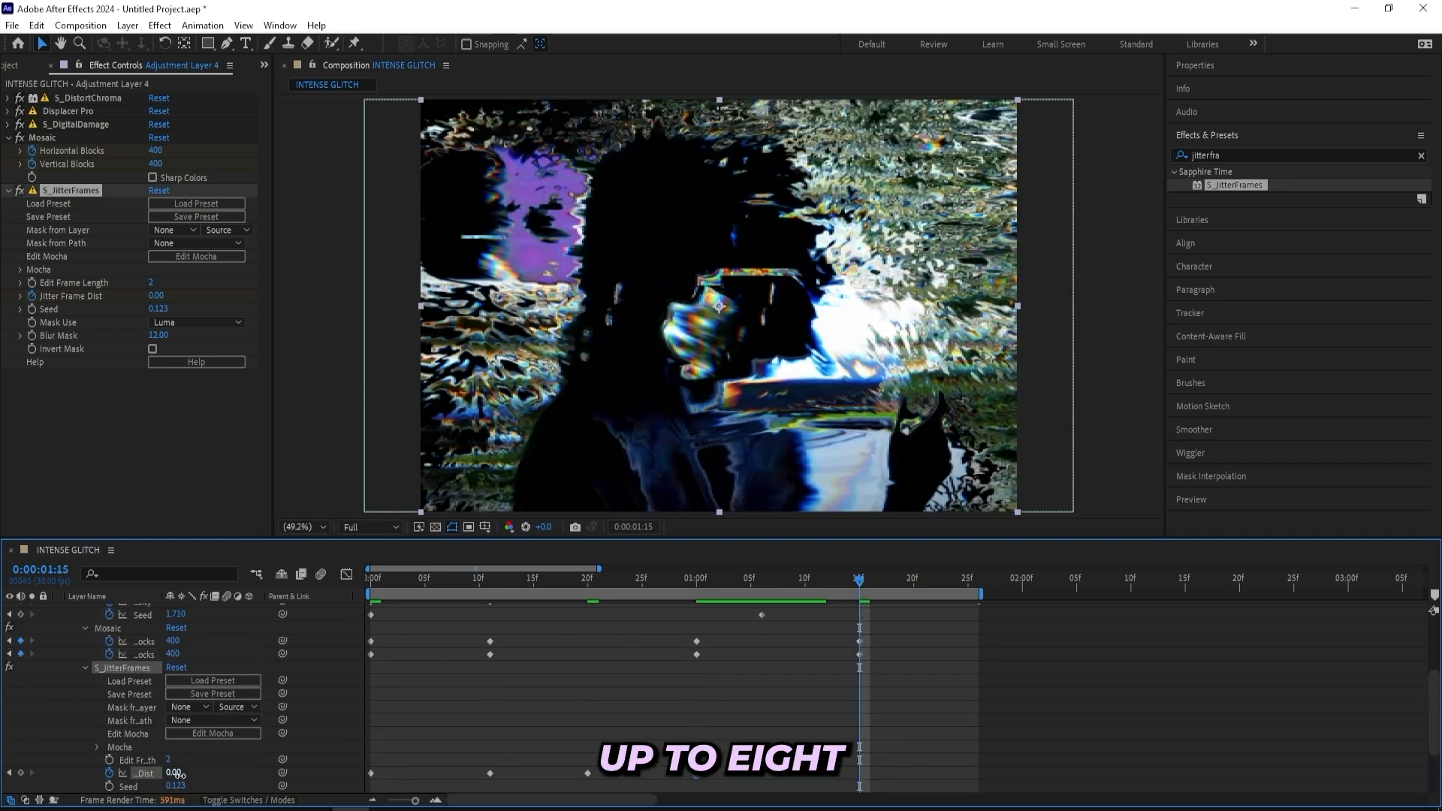
pyautogui.write('8')
pyautogui.click(254, 742)
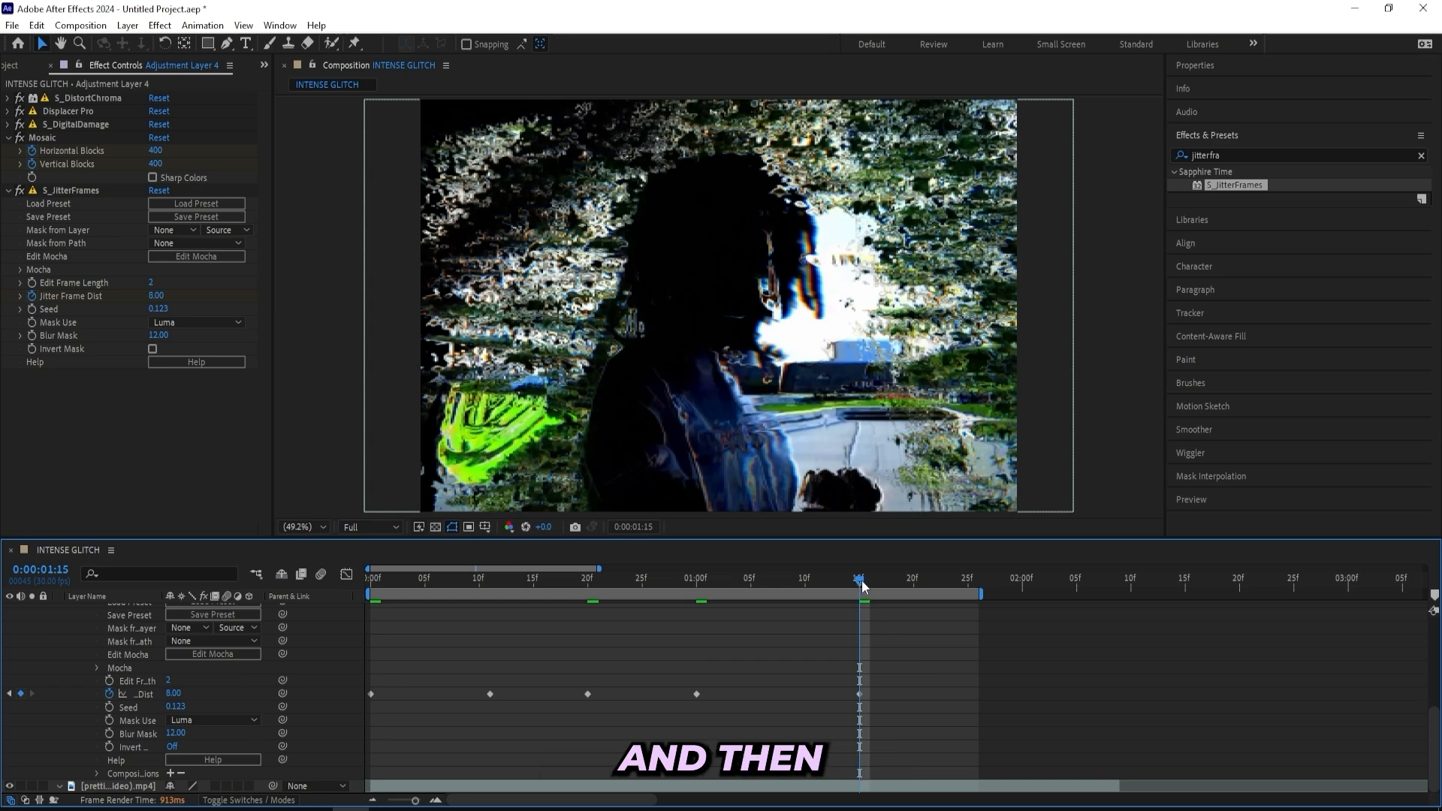
# Keyframe S_JitterFrames' Jitter Frame Dist back at 0 one frame further, on 0:00:01:16
pyautogui.press('pagedown')
pyautogui.scroll(-3, 225, 699)
pyautogui.click(174, 694)
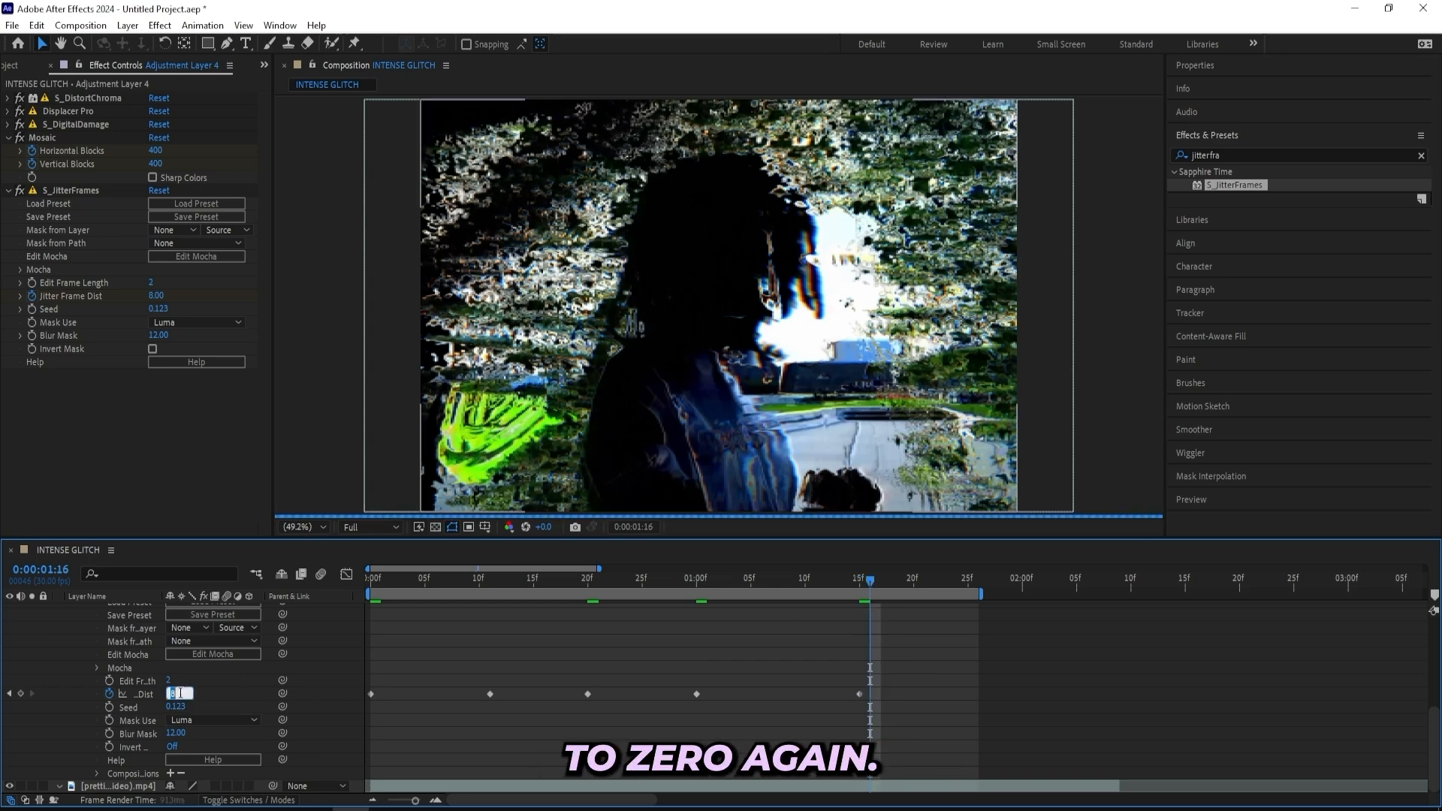
pyautogui.write('0')
pyautogui.press('Return')
# Move the last two Jitter Frame Dist keyframes to 0:00:01:25 and 0:00:01:26, and the 0:00:01:00 keyframe to about 0:00:01:08
pyautogui.click(816, 580)
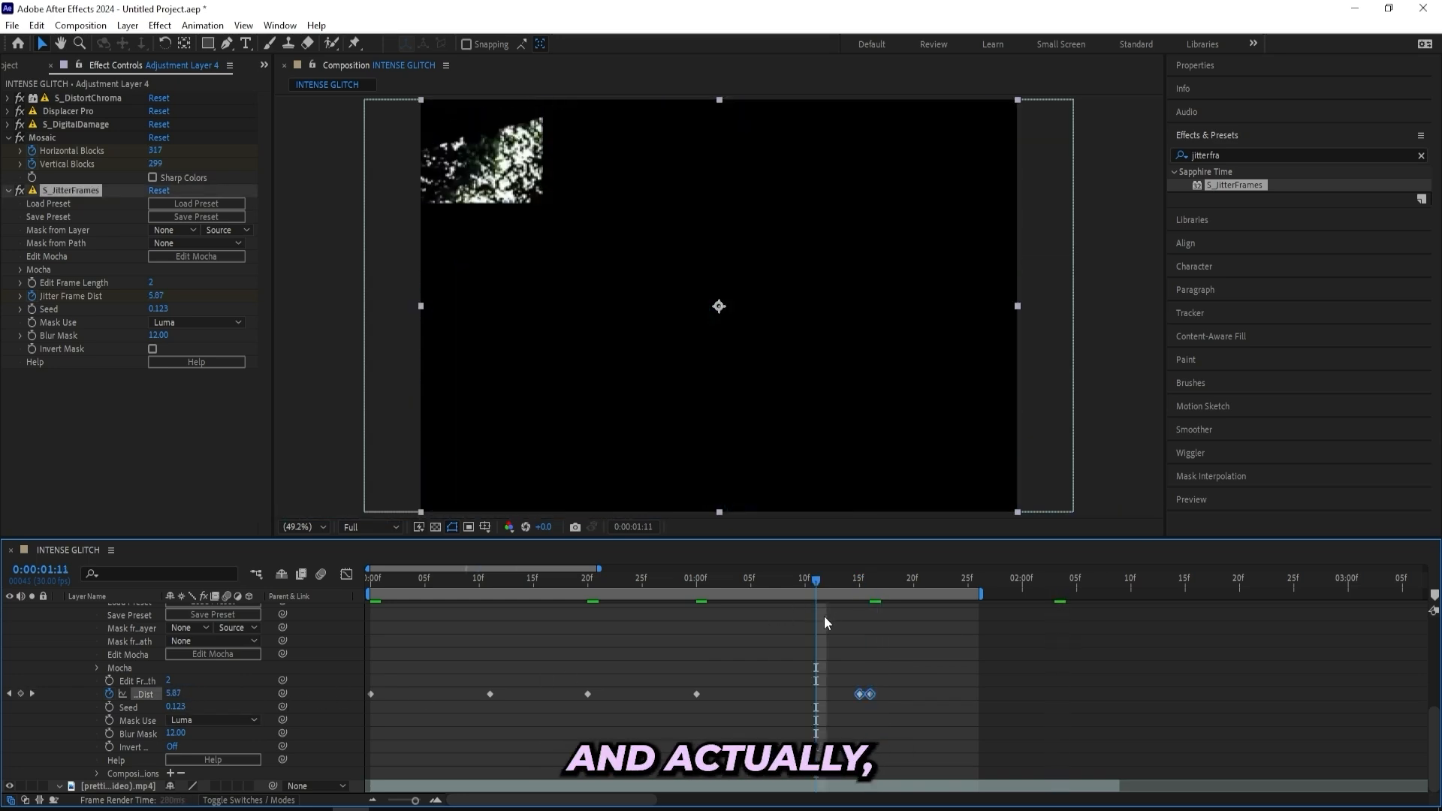
pyautogui.moveTo(870, 695); pyautogui.dragTo(971, 693)
pyautogui.click(697, 694)
pyautogui.moveTo(719, 695); pyautogui.dragTo(790, 687)
pyautogui.moveTo(790, 687); pyautogui.dragTo(791, 686)
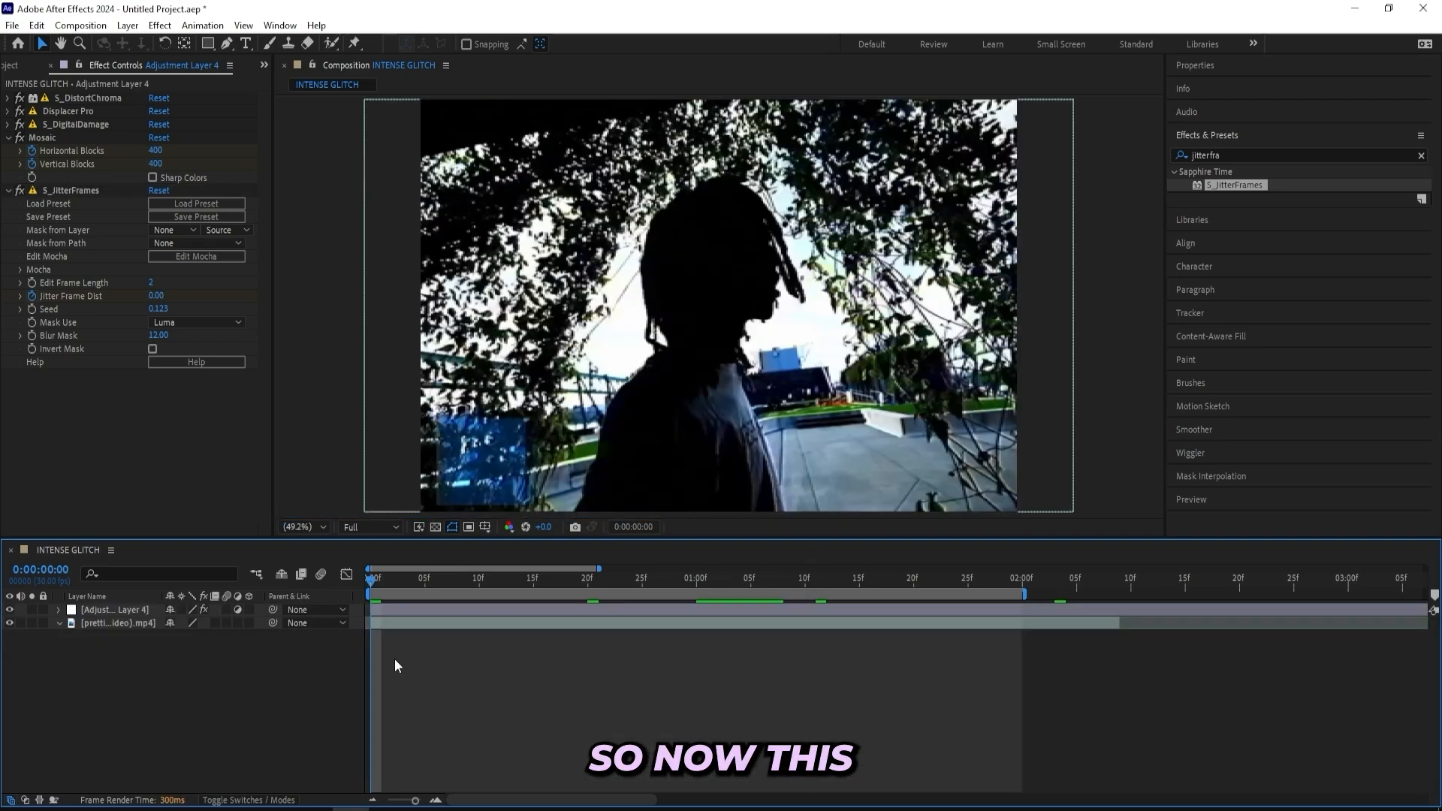
# Enable motion blur on the adjustment layer and preview the glitch from the first frame
pyautogui.click(227, 610)
pyautogui.press('space')
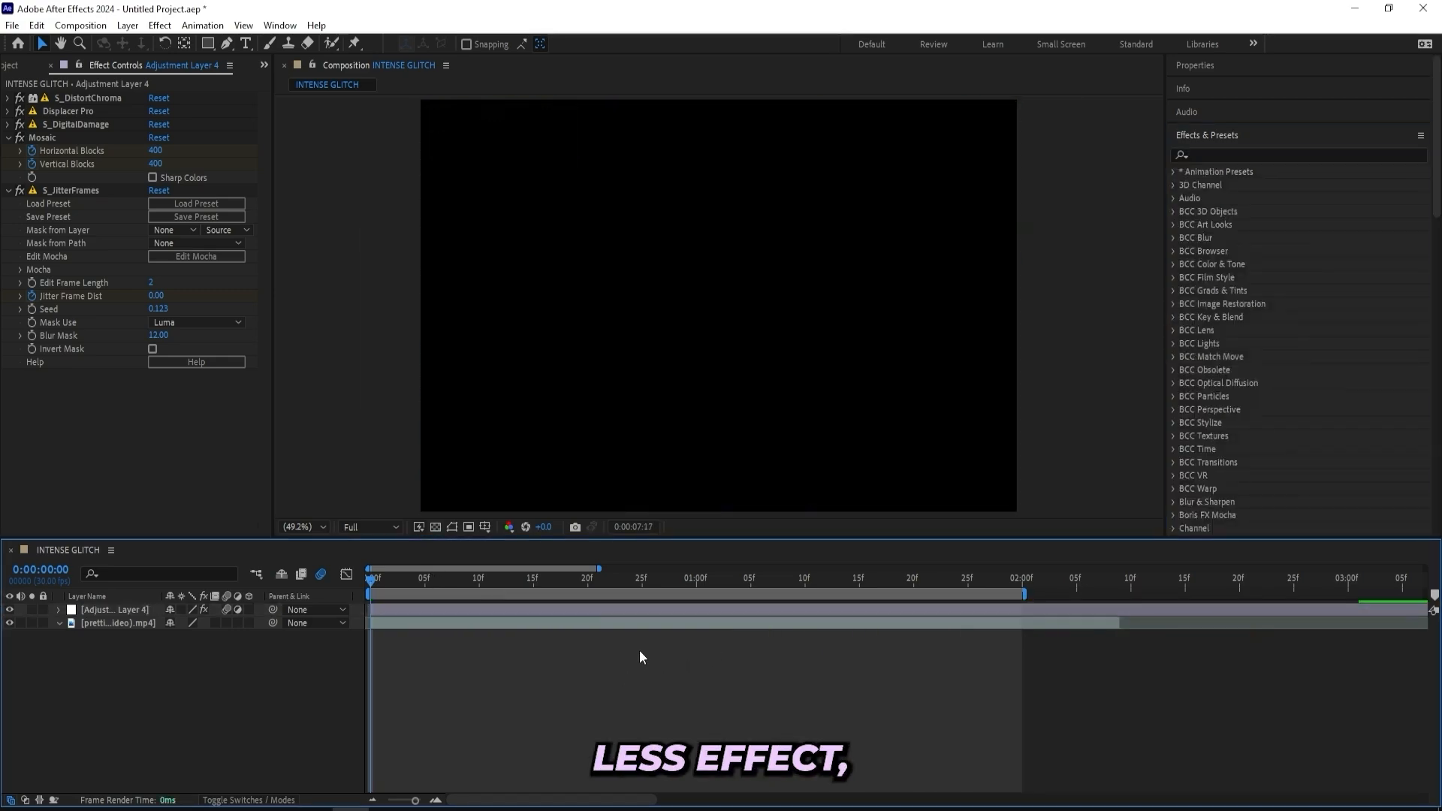
# Apply the S_Flicker effect to the adjustment layer and keyframe its Amplitude at 0 on the first frame
pyautogui.hotkey('ctrl', 'space')
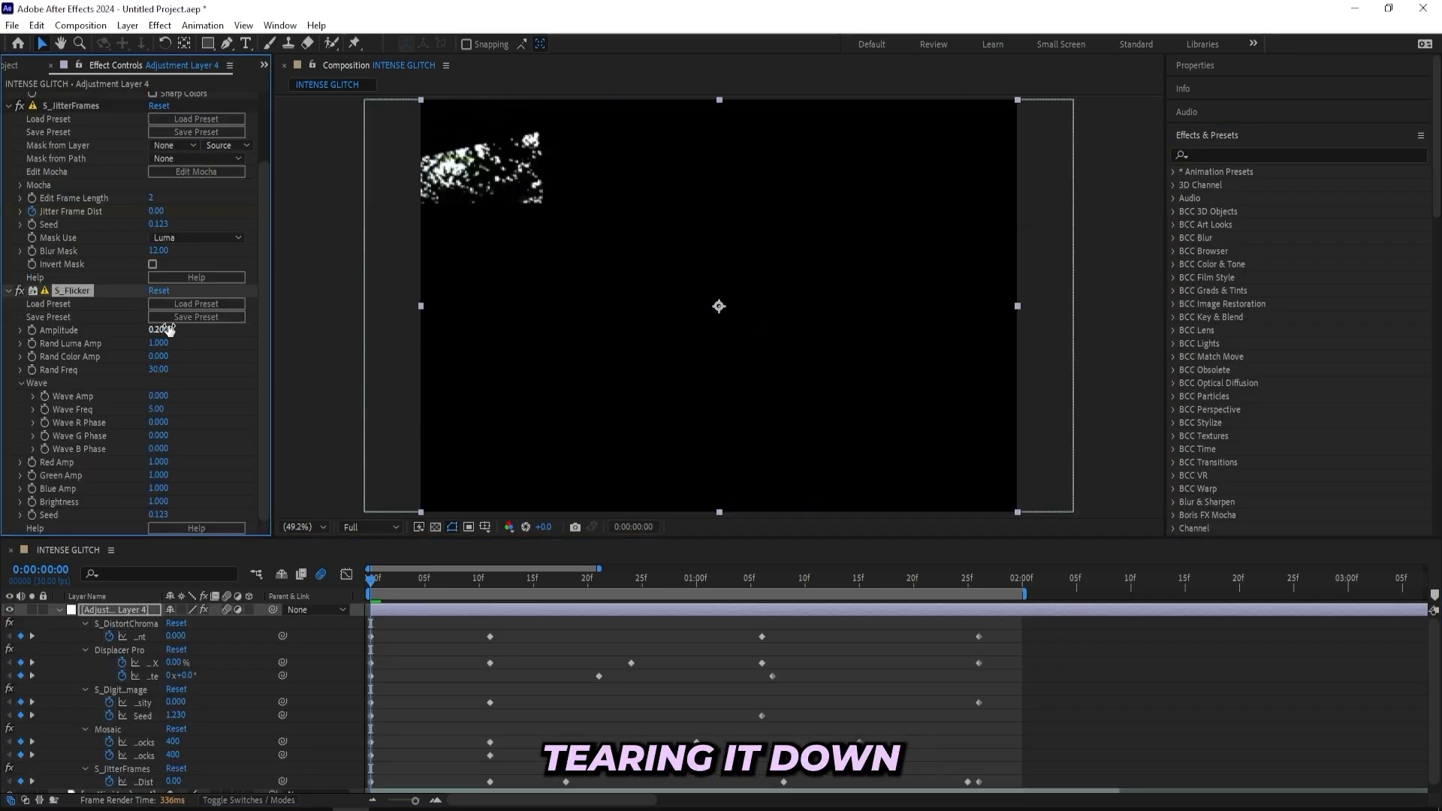
pyautogui.click(166, 325)
pyautogui.write('0')
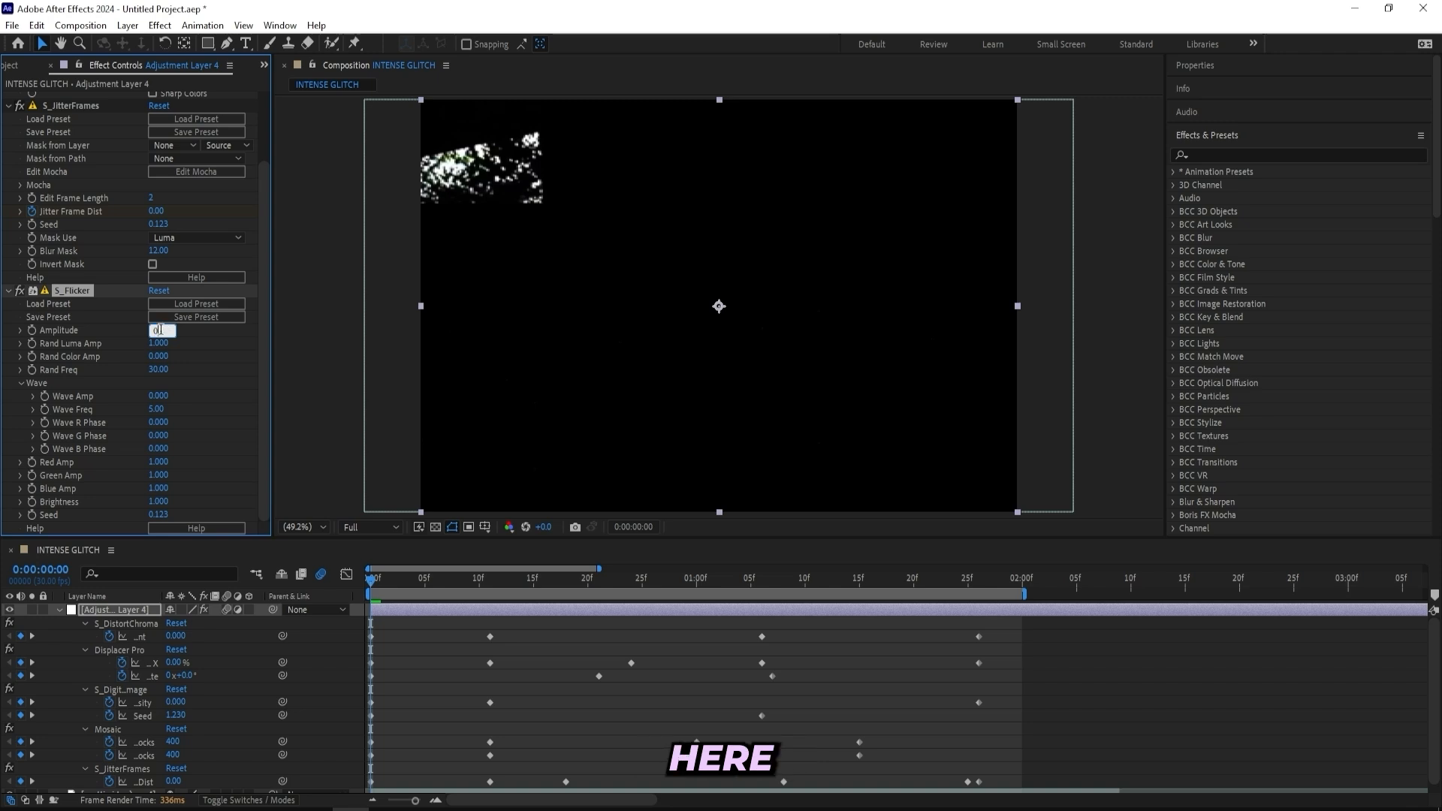
pyautogui.press('Return')
# Keyframe S_Flicker's Amplitude at 0.6 on 0:00:00:18
pyautogui.moveTo(389, 593); pyautogui.dragTo(612, 599)
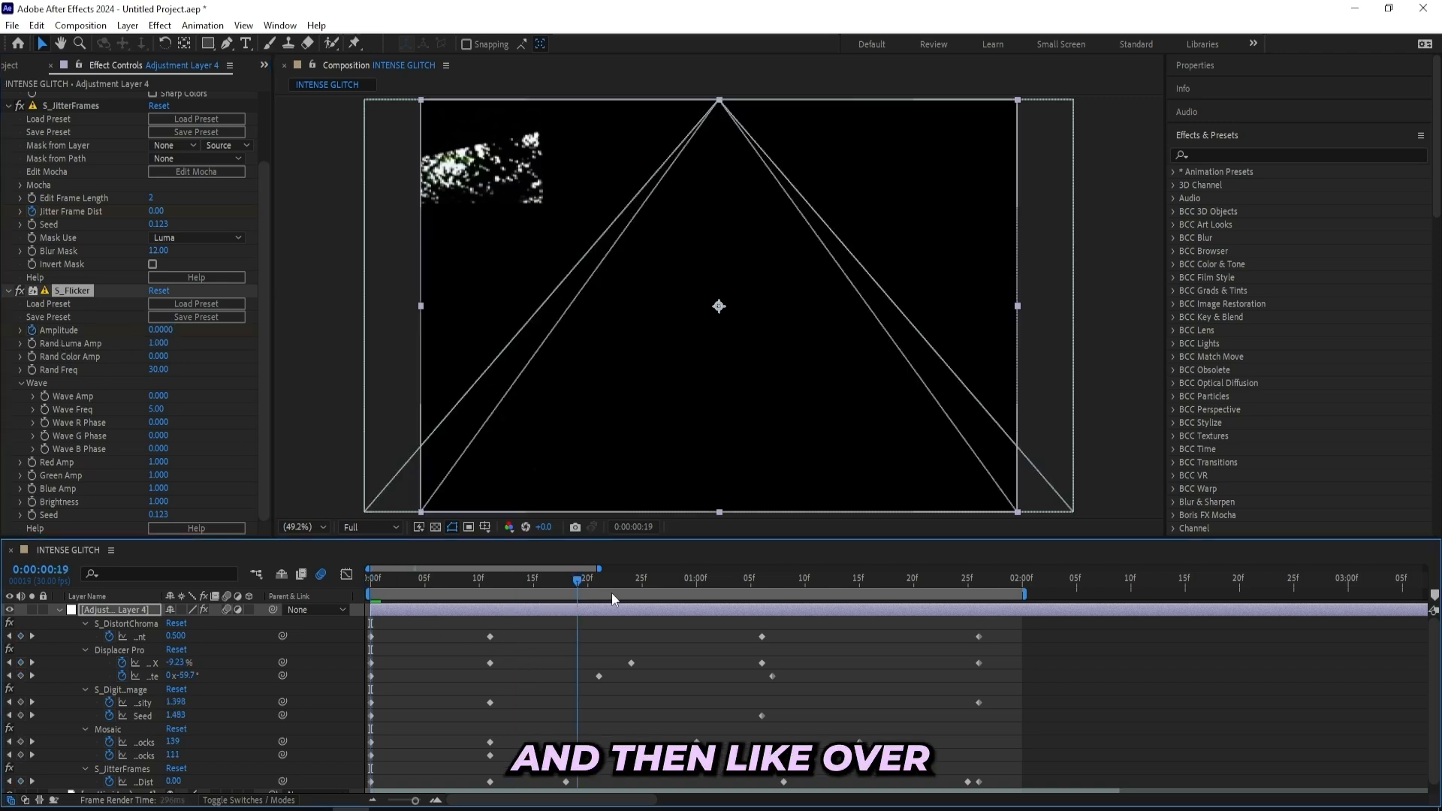
pyautogui.click(159, 330)
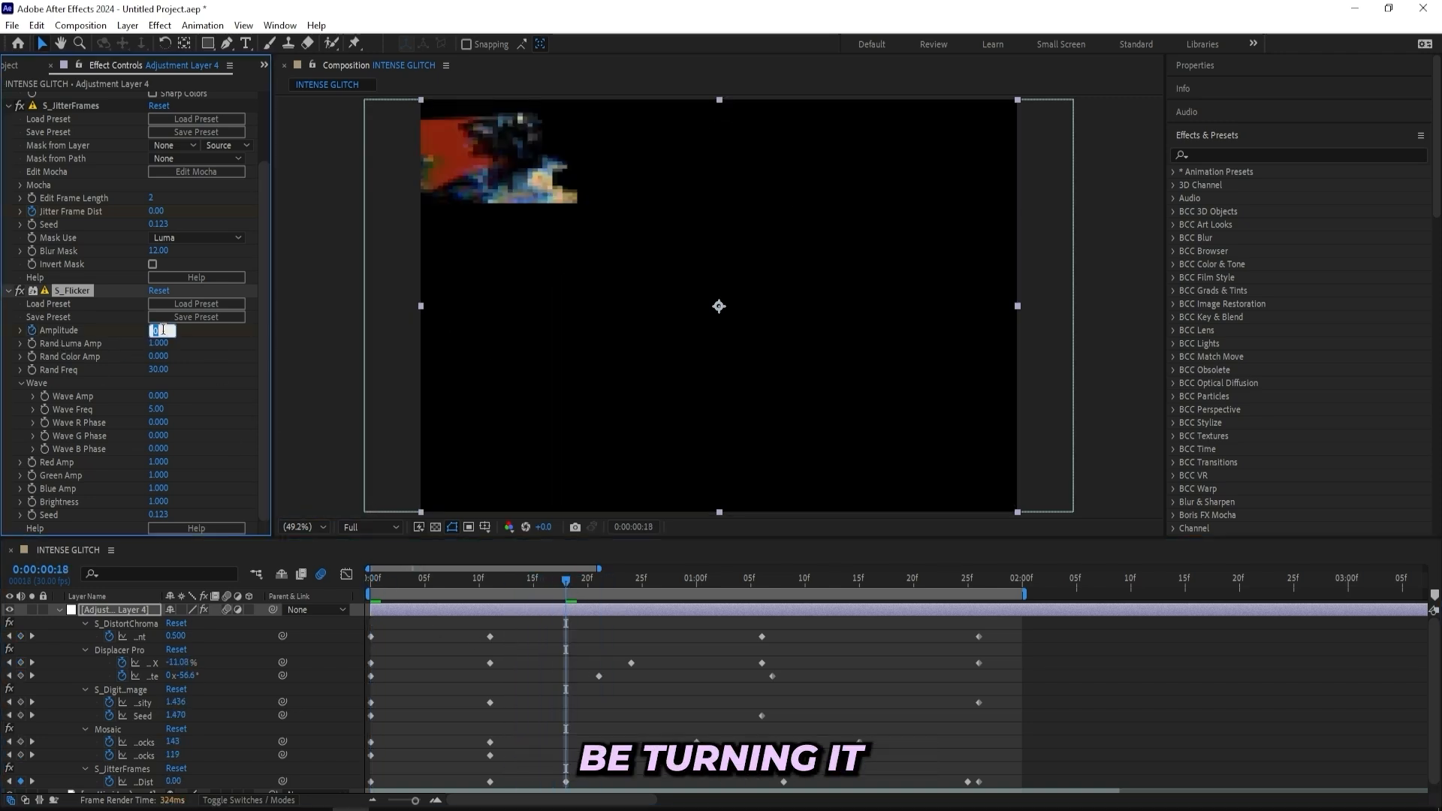
pyautogui.click(535, 569)
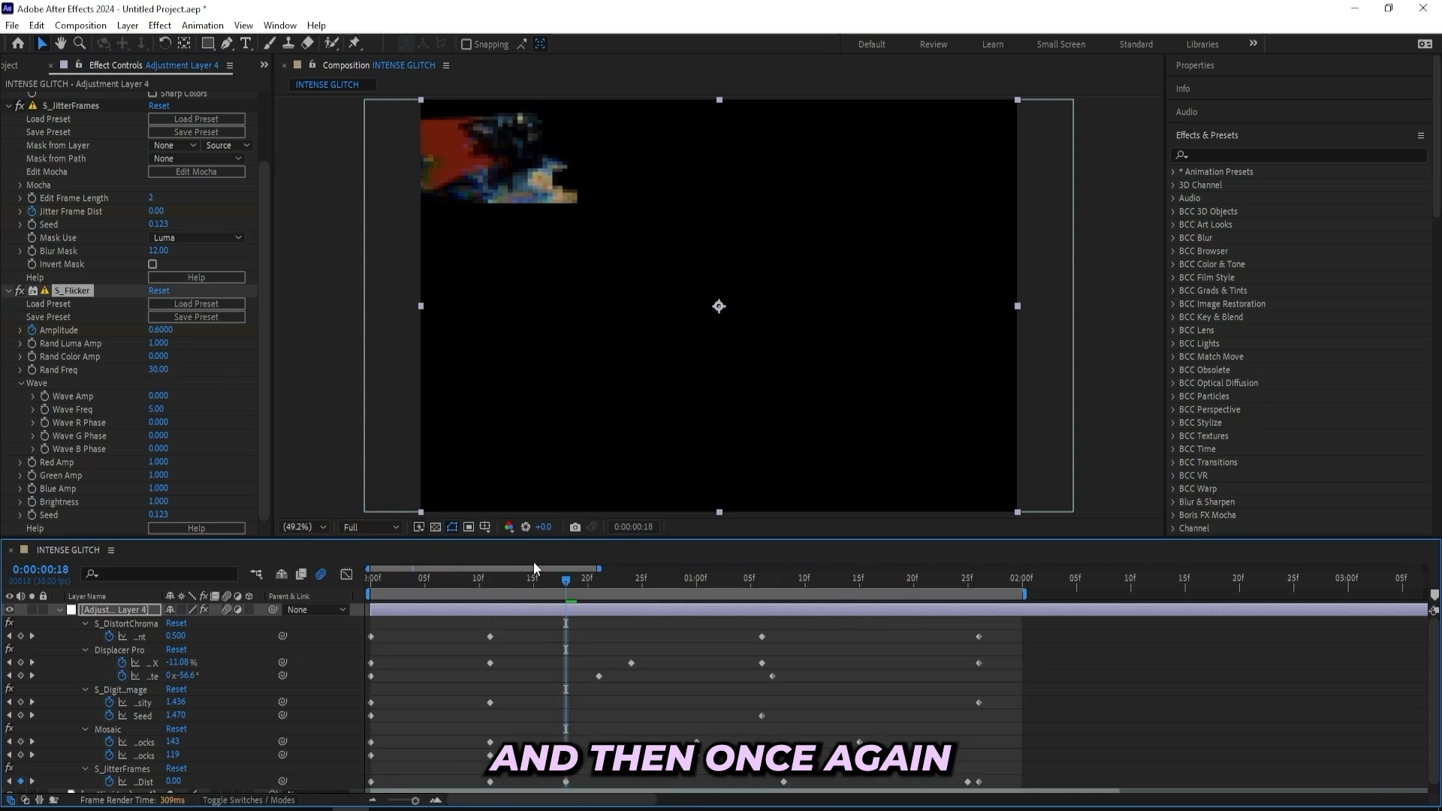
# Add an S_Flicker Amplitude keyframe holding 0.6 at 0:00:01:15
pyautogui.moveTo(821, 594); pyautogui.dragTo(859, 594)
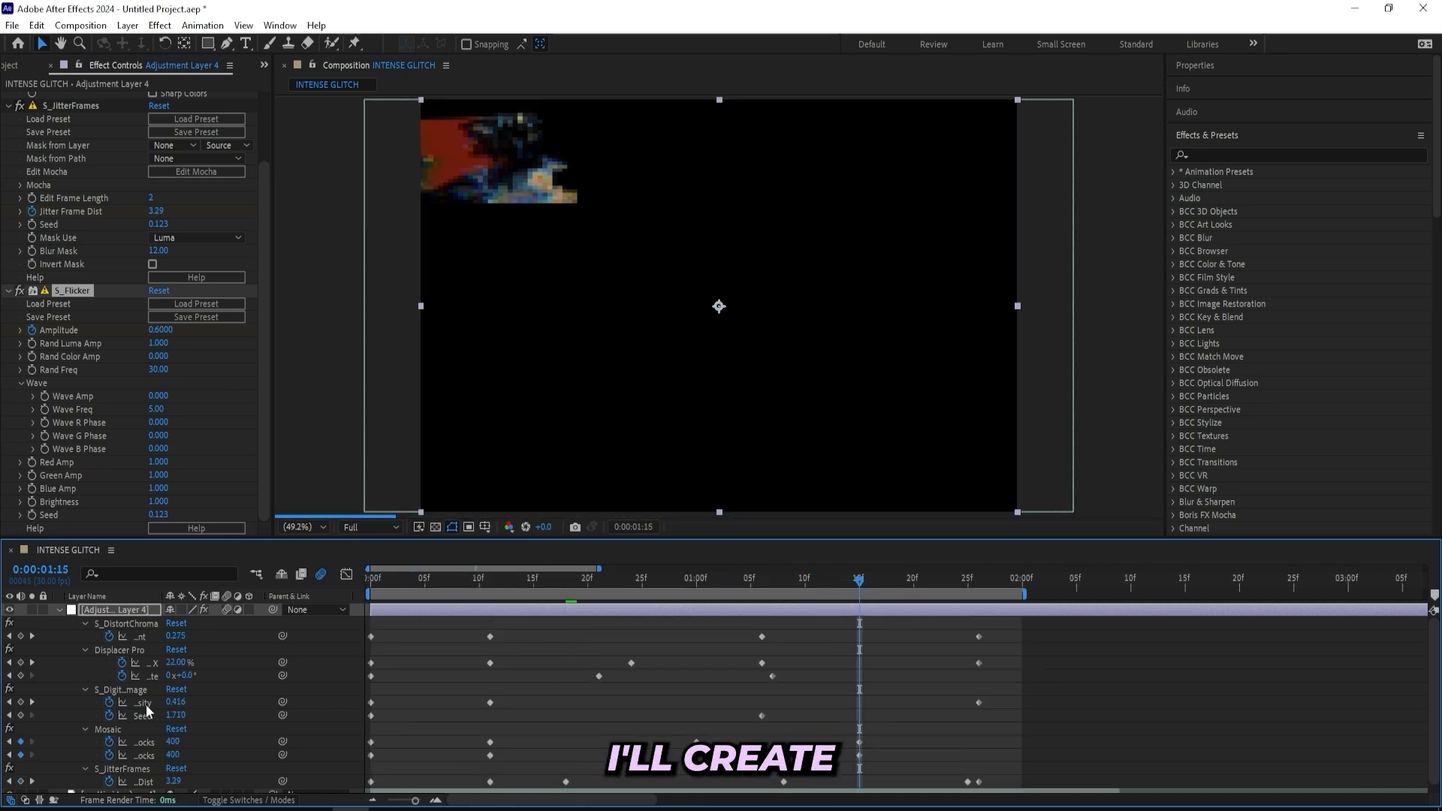
pyautogui.scroll(-1, 127, 714)
pyautogui.press('u')
pyautogui.press('u')
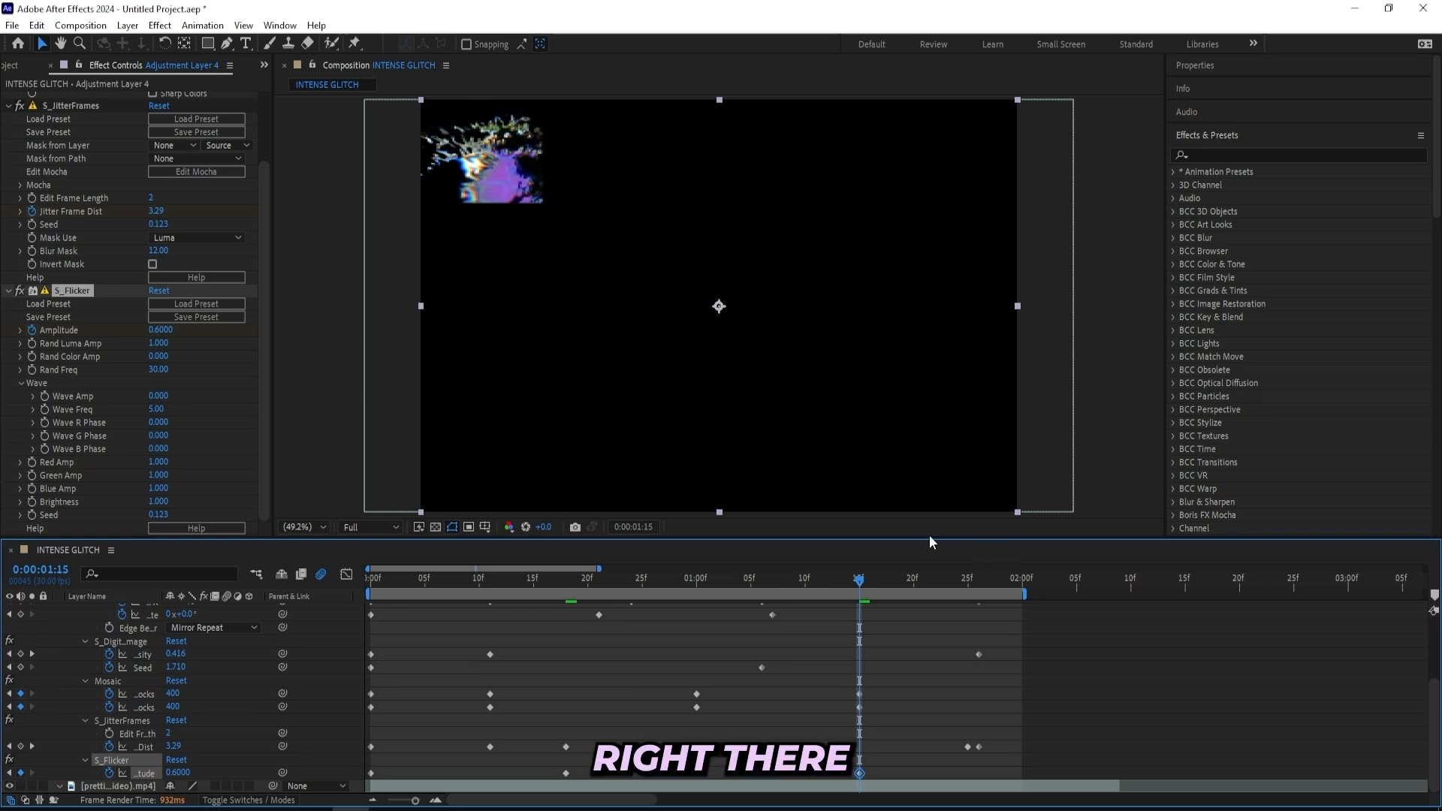
# Keyframe S_Flicker's Amplitude at 0 on 0:00:01:26 and collapse the adjustment layer's properties
pyautogui.click(968, 592)
pyautogui.moveTo(975, 592); pyautogui.dragTo(979, 593)
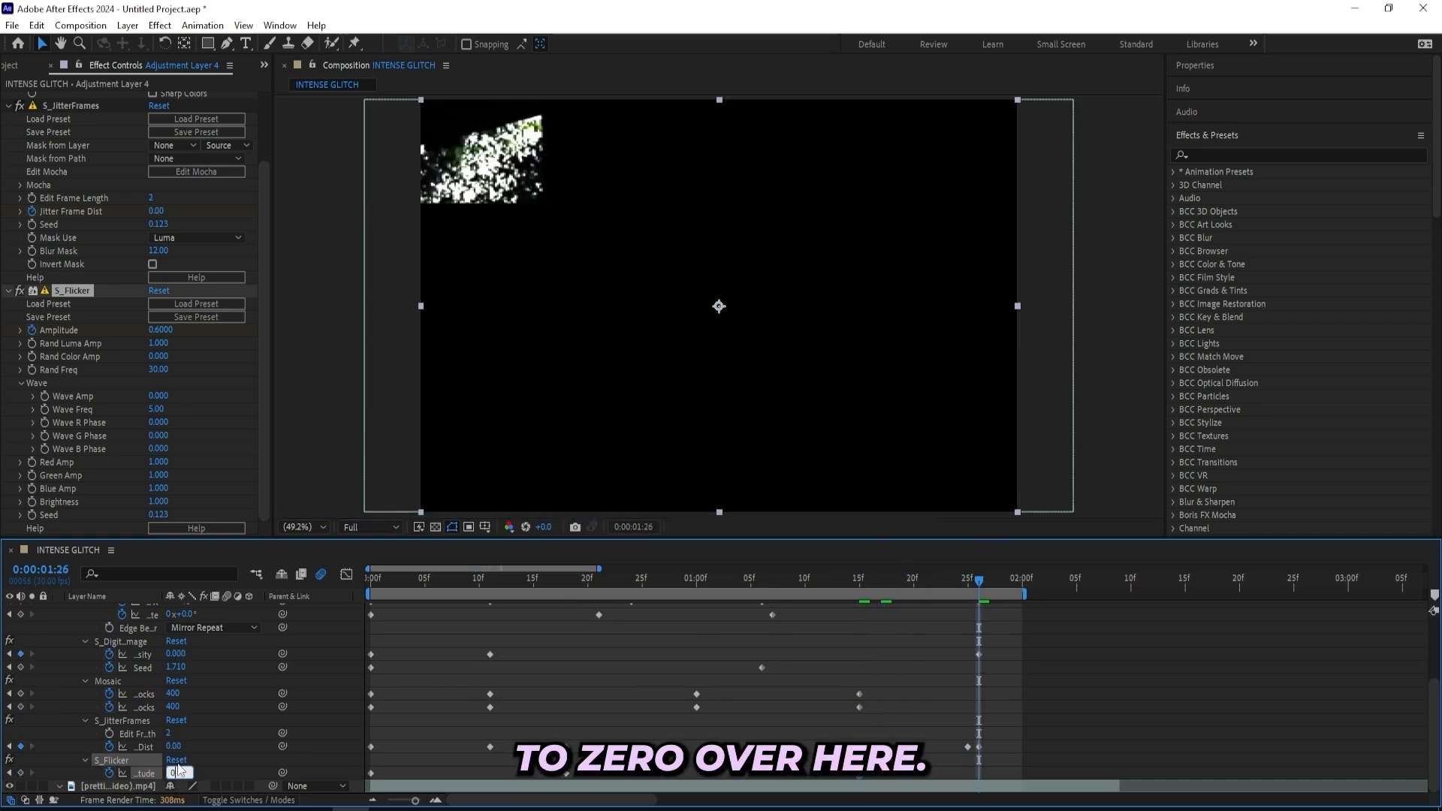
pyautogui.press('u')
# Preview the finished glitch effect from the first frame
pyautogui.press('space')
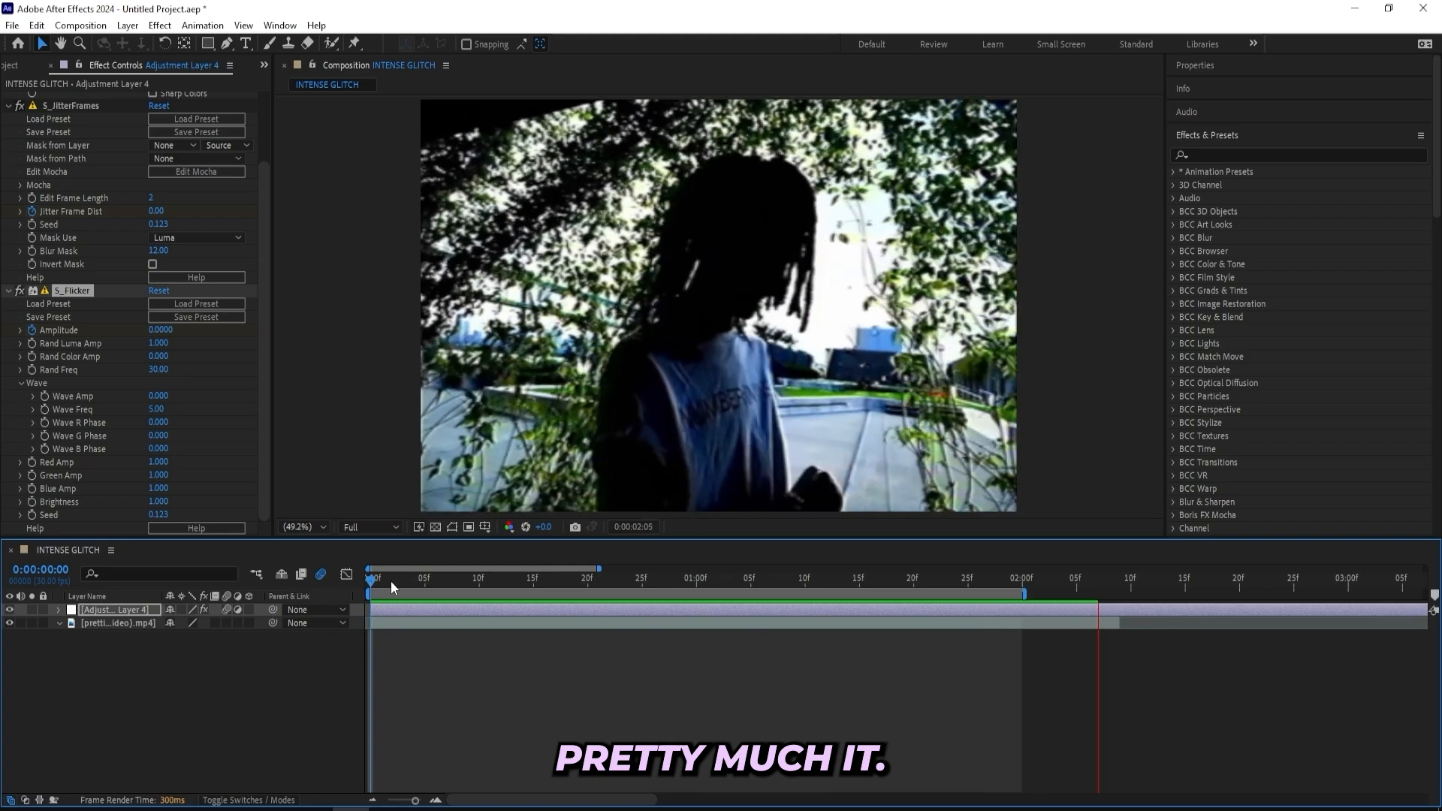
pyautogui.press('space')
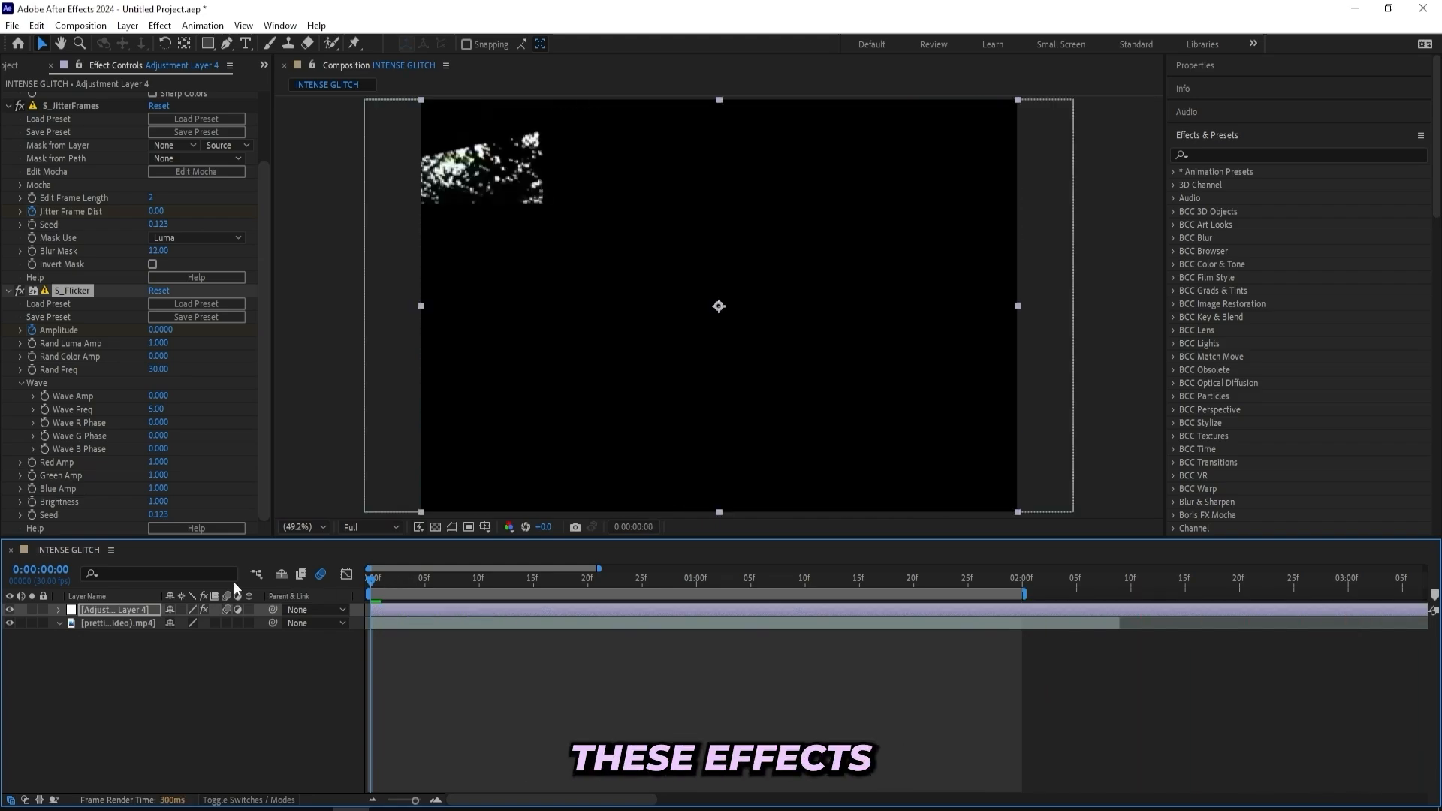
pyautogui.press('space')
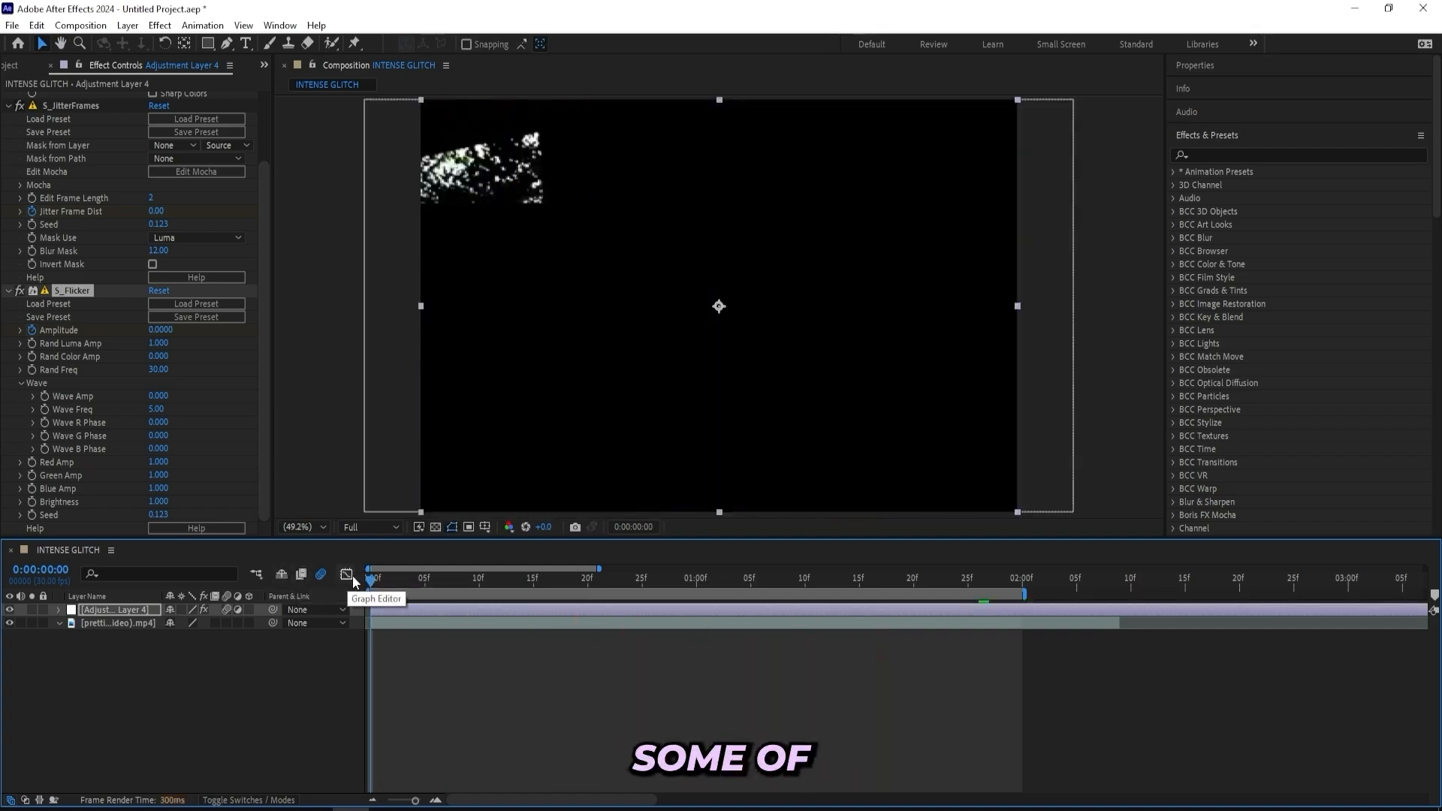
pyautogui.press('space')
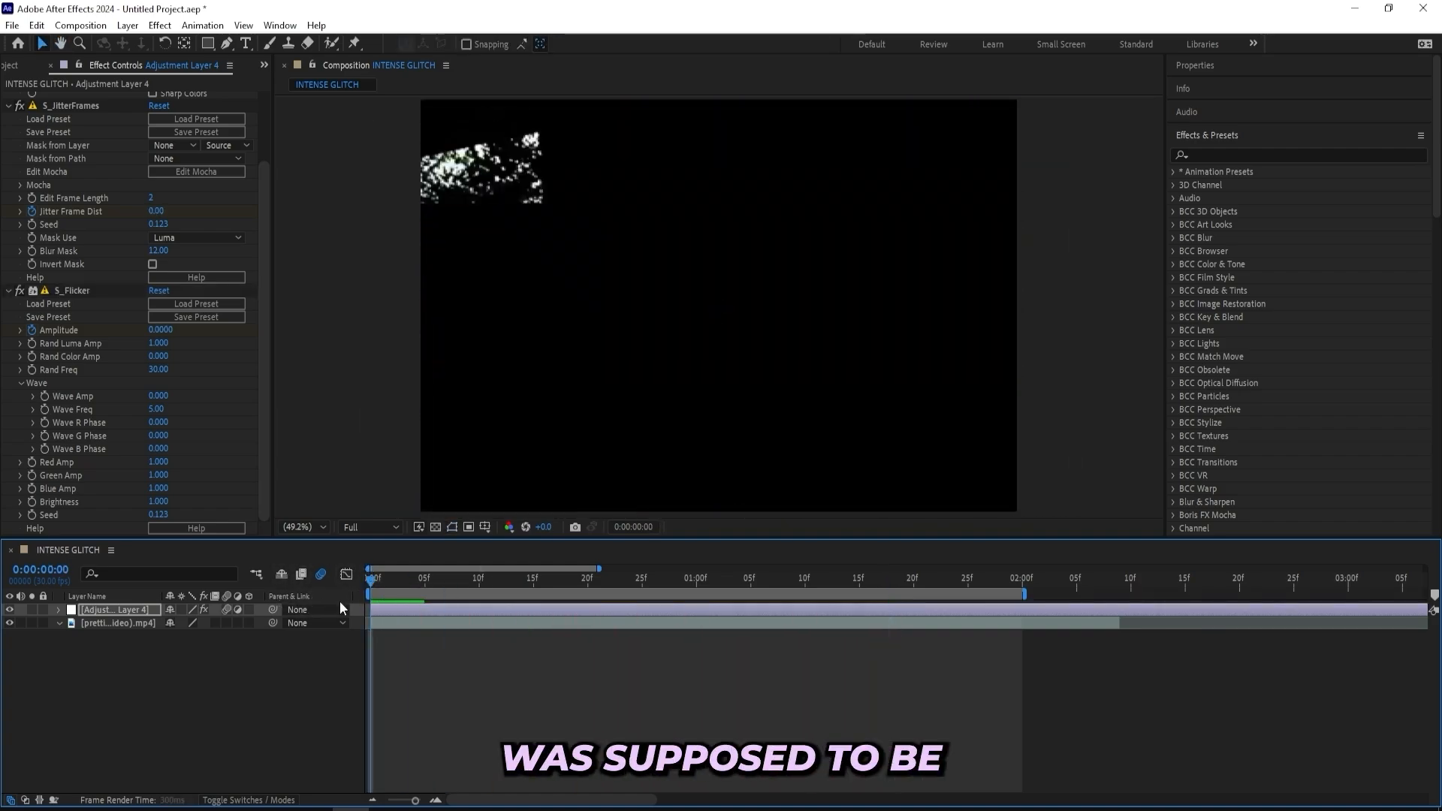
pyautogui.press('space')
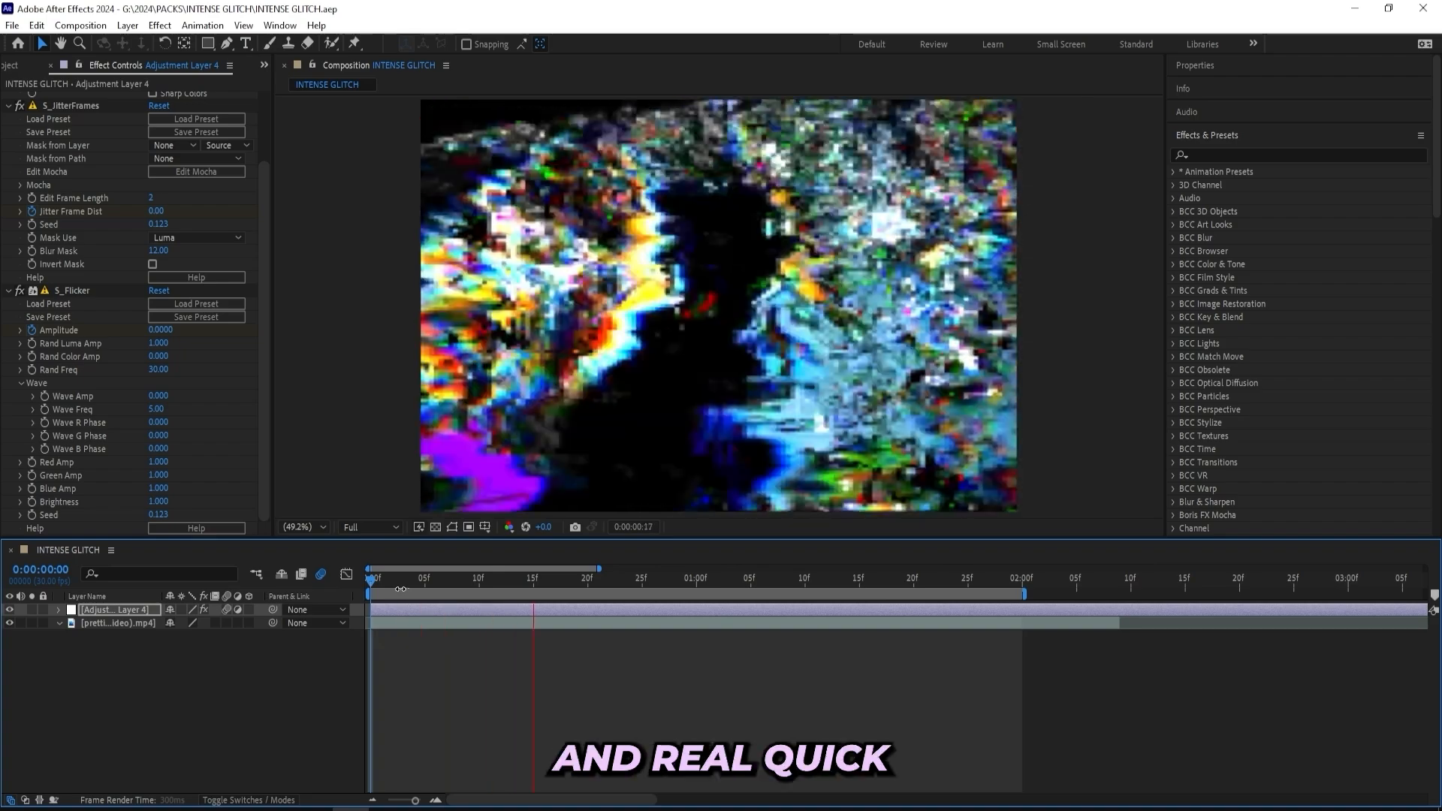
pyautogui.press('space')
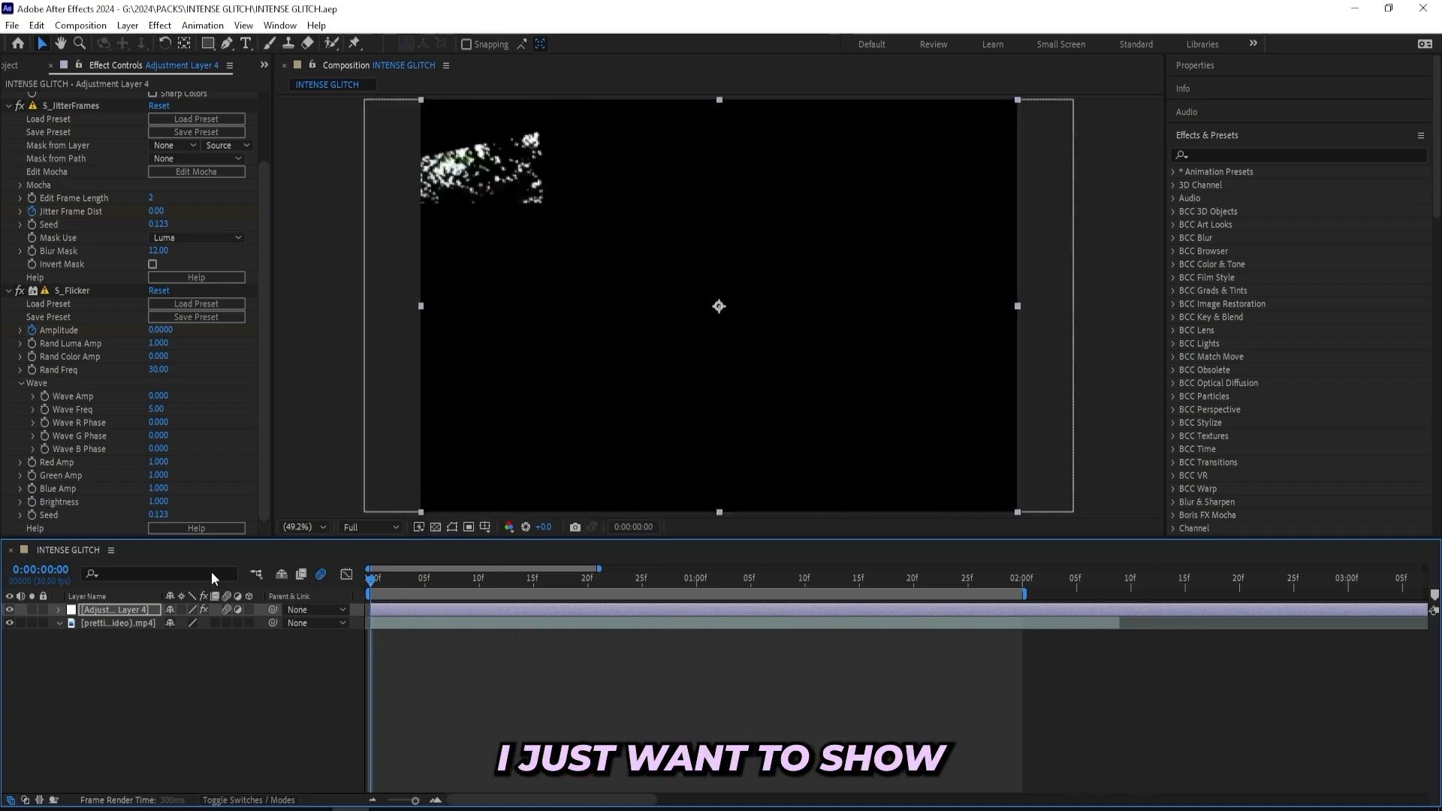
# Delete all the effects from the adjustment layer
pyautogui.click(97, 295)
pyautogui.hotkey('ctrl', 'a')
pyautogui.press('Delete')
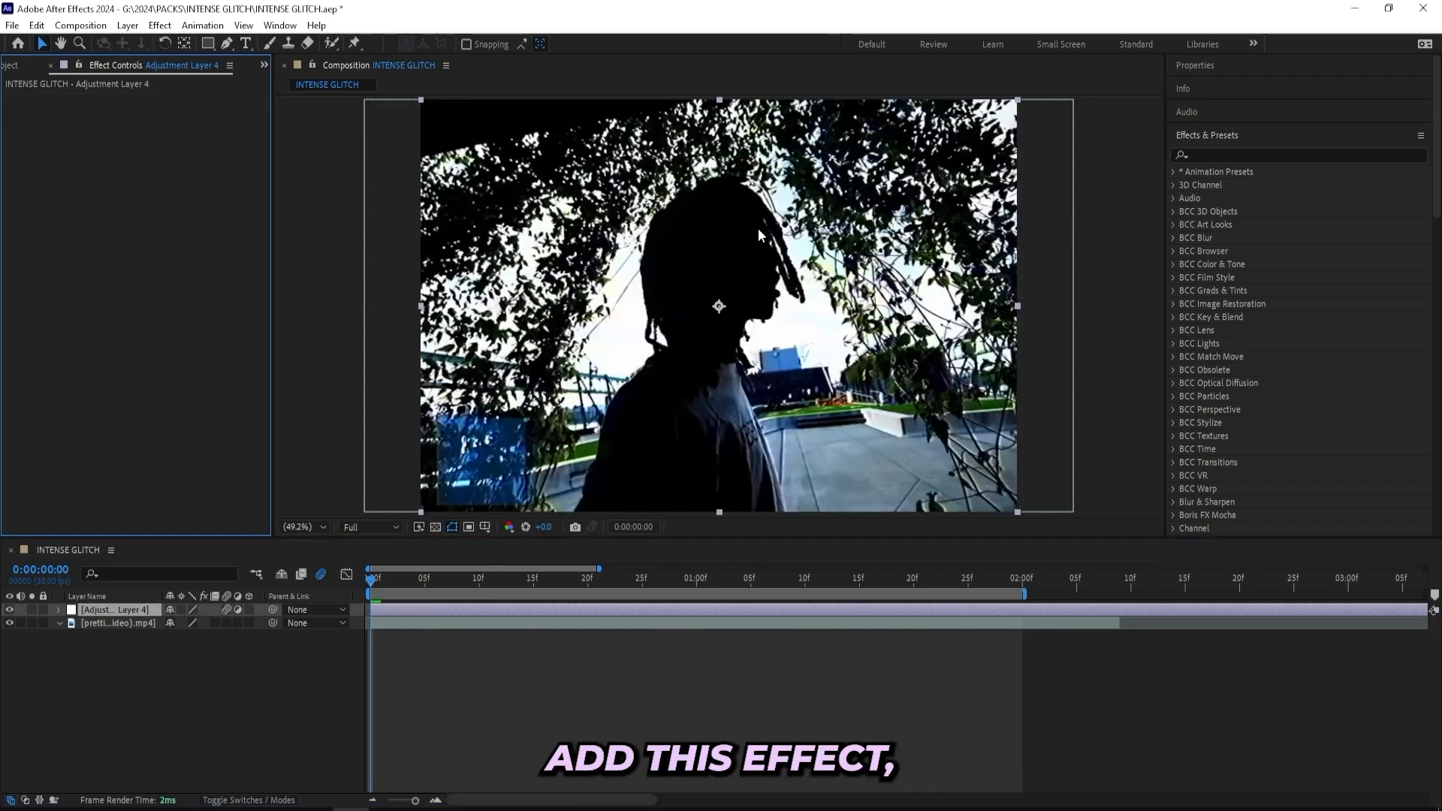
# Find the INTENSE GLITCH preset among the user animation presets for use on a new adjustment layer, and preview the composition
pyautogui.click(1170, 171)
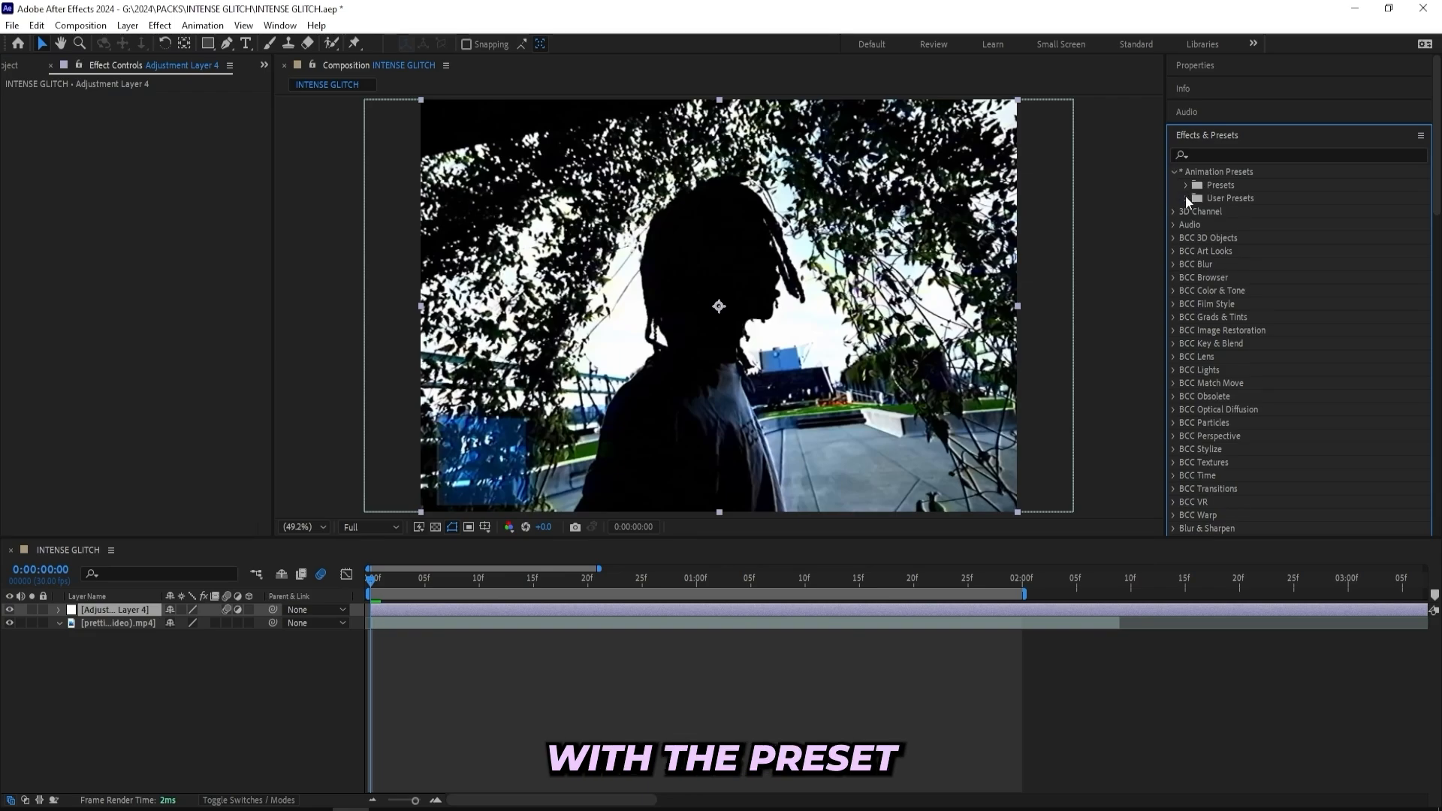
pyautogui.click(1185, 196)
pyautogui.scroll(-5, 1206, 227)
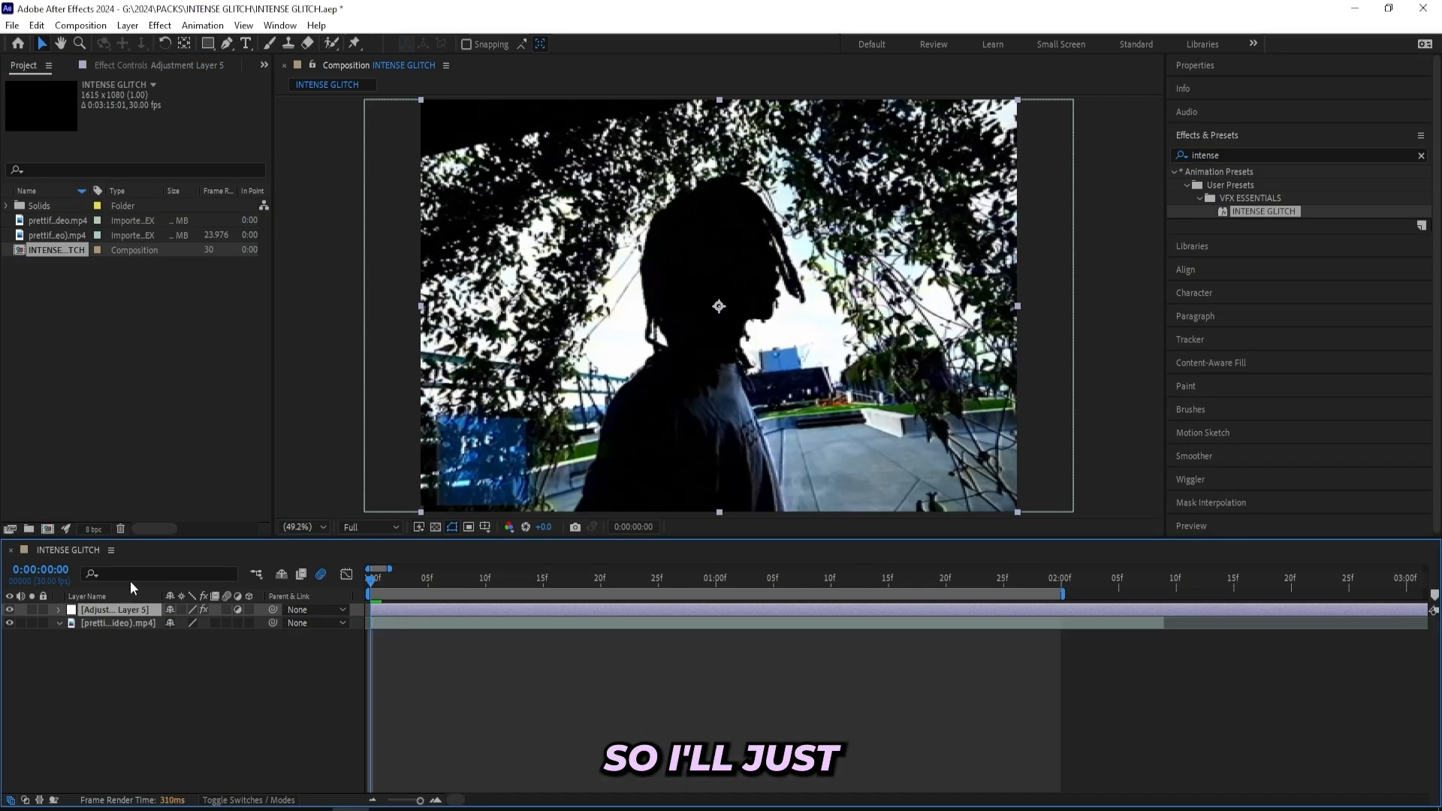
pyautogui.press('space')
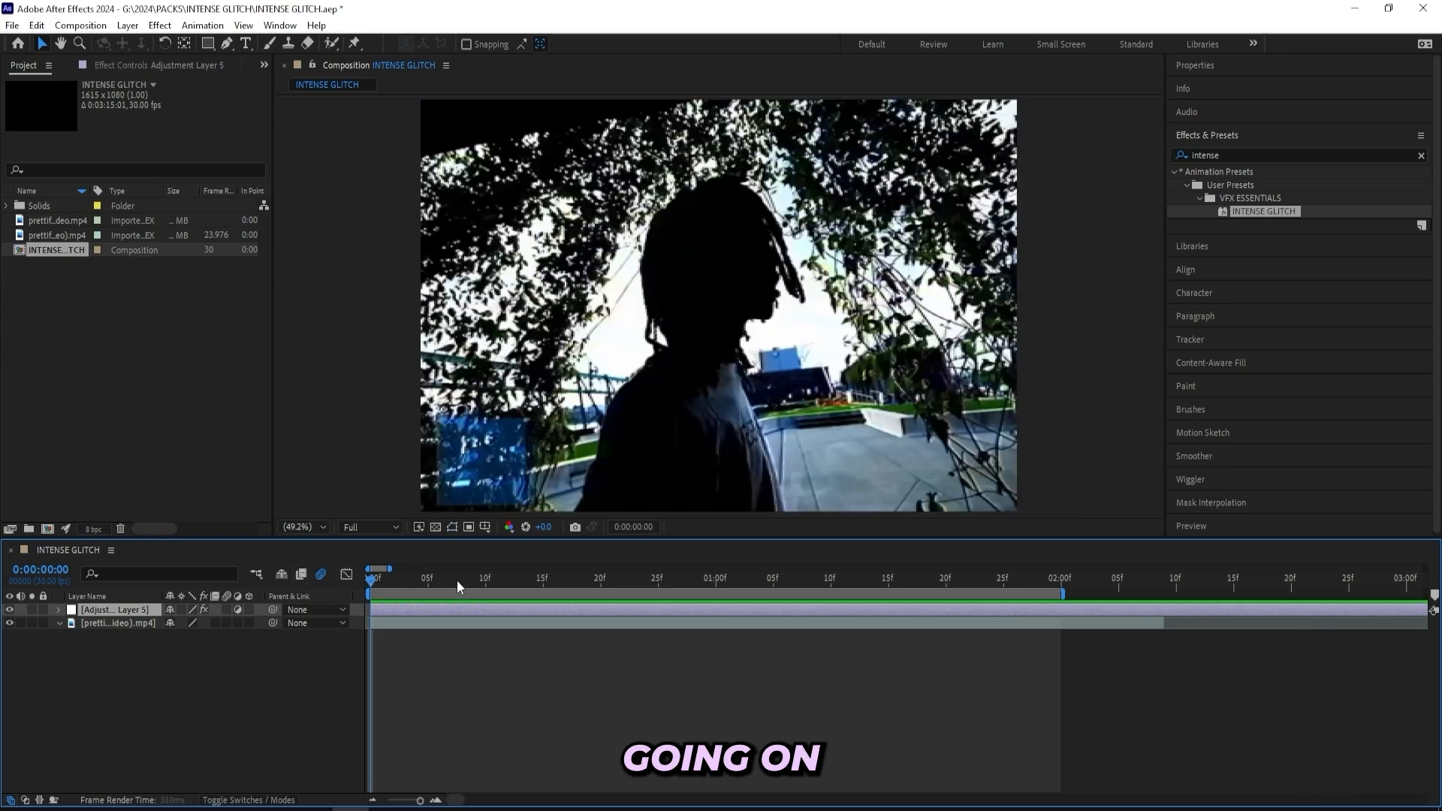
pyautogui.press('space')
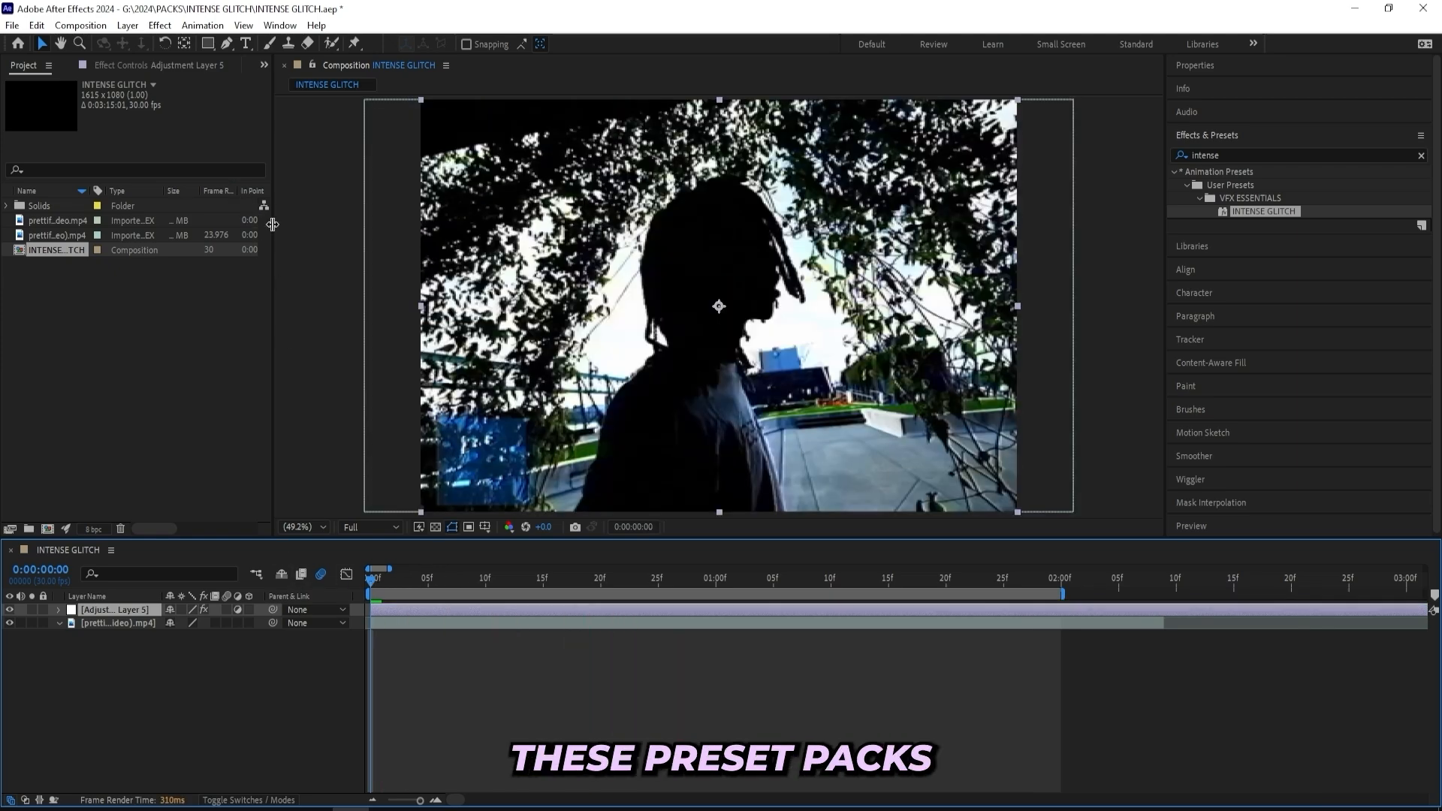
# Apply the INTENSE GLITCH user preset to the new adjustment layer above the clip
pyautogui.click(158, 66)
pyautogui.click(1197, 192)
pyautogui.scroll(-3, 1235, 223)
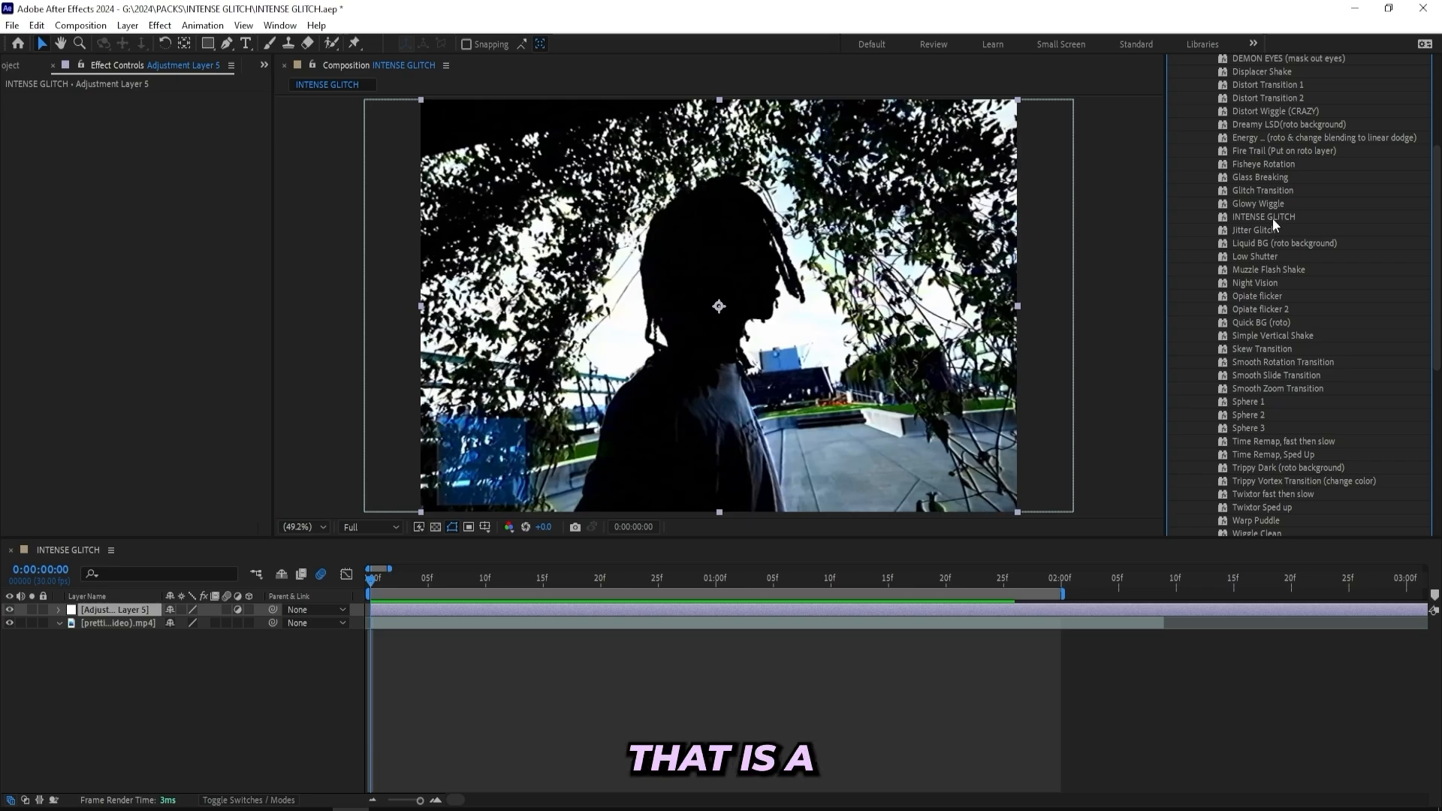
pyautogui.moveTo(1269, 229); pyautogui.dragTo(624, 496)
pyautogui.moveTo(385, 615); pyautogui.dragTo(387, 611)
# Play back the composition from the first frame to review the preset's glitch
pyautogui.press('space')
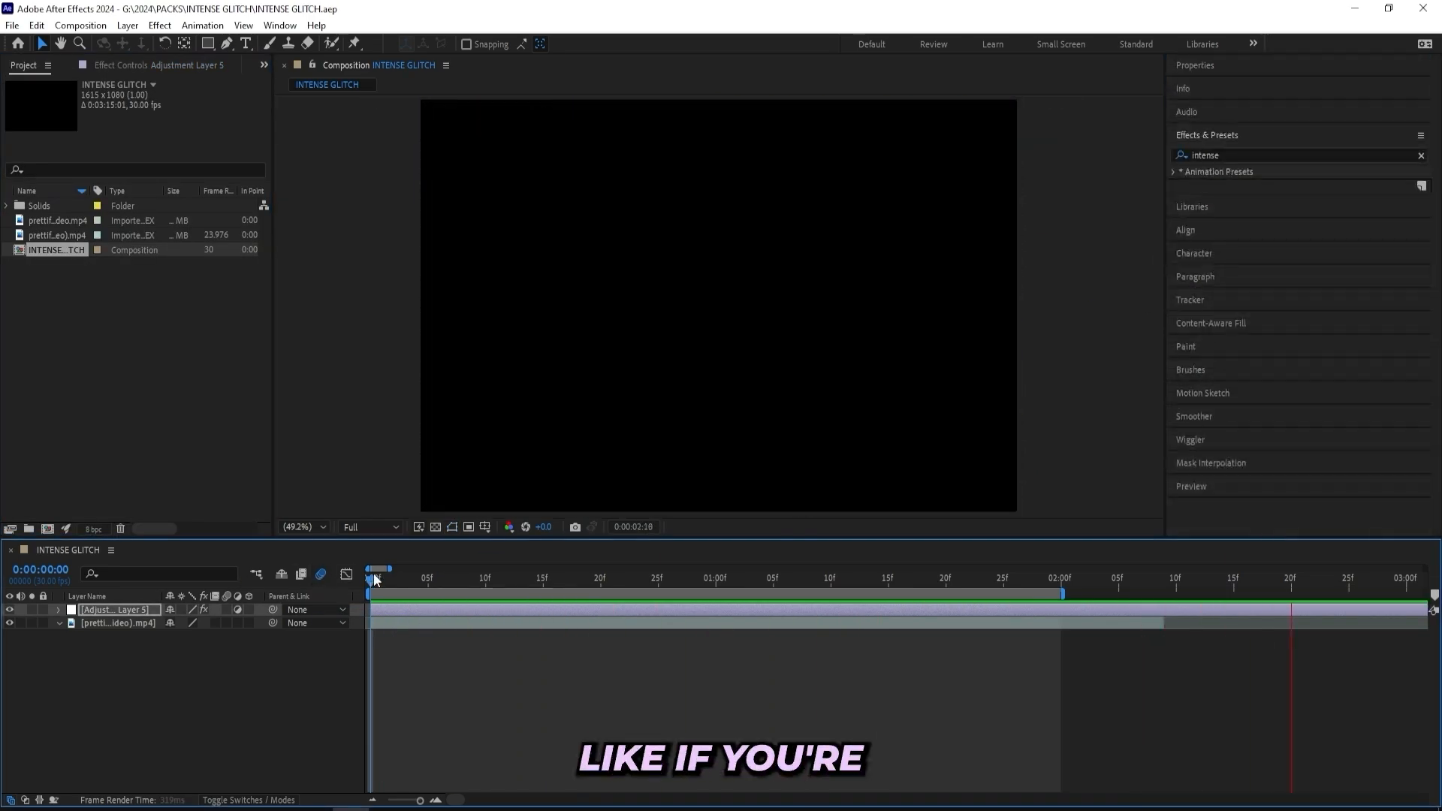
pyautogui.press('space')
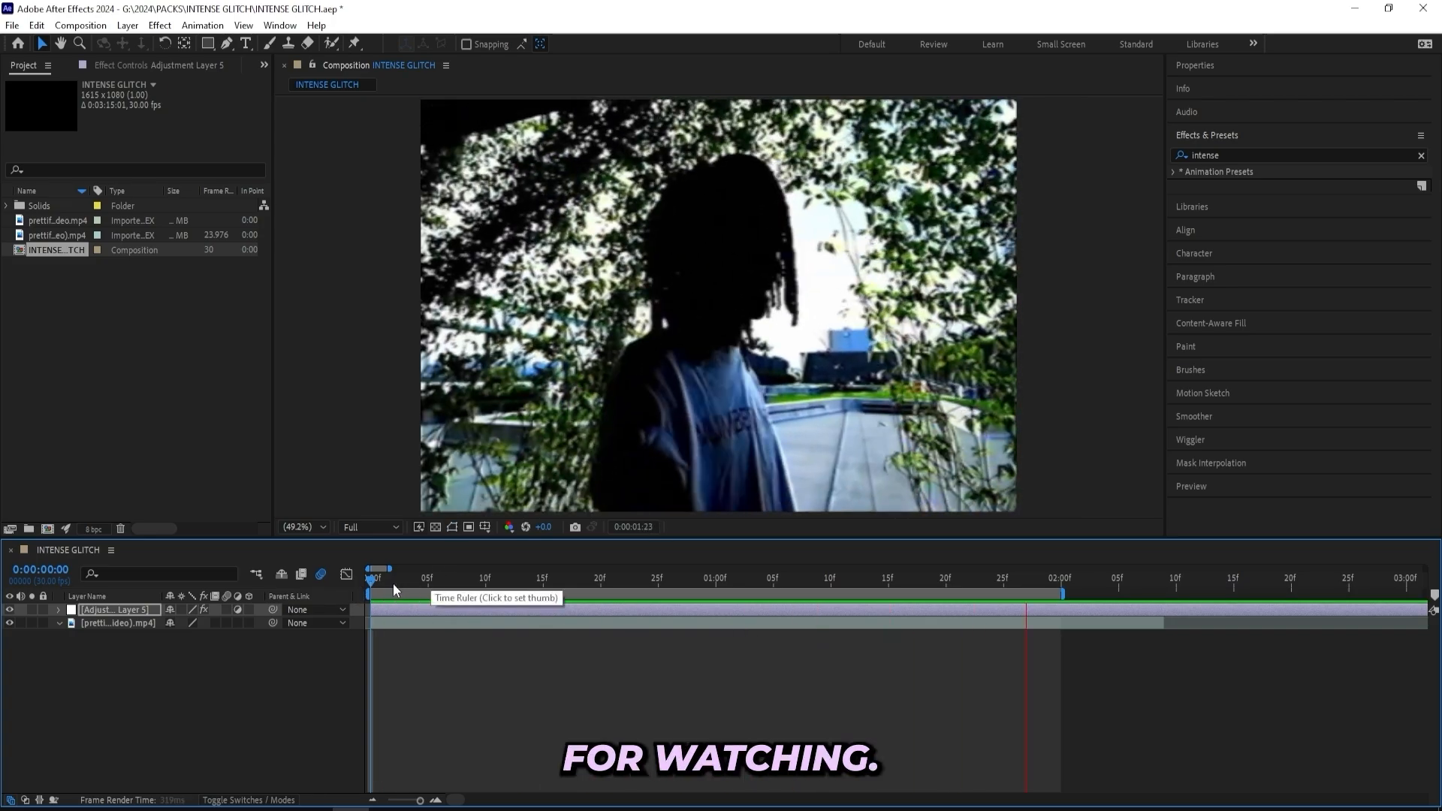
pyautogui.press('space')
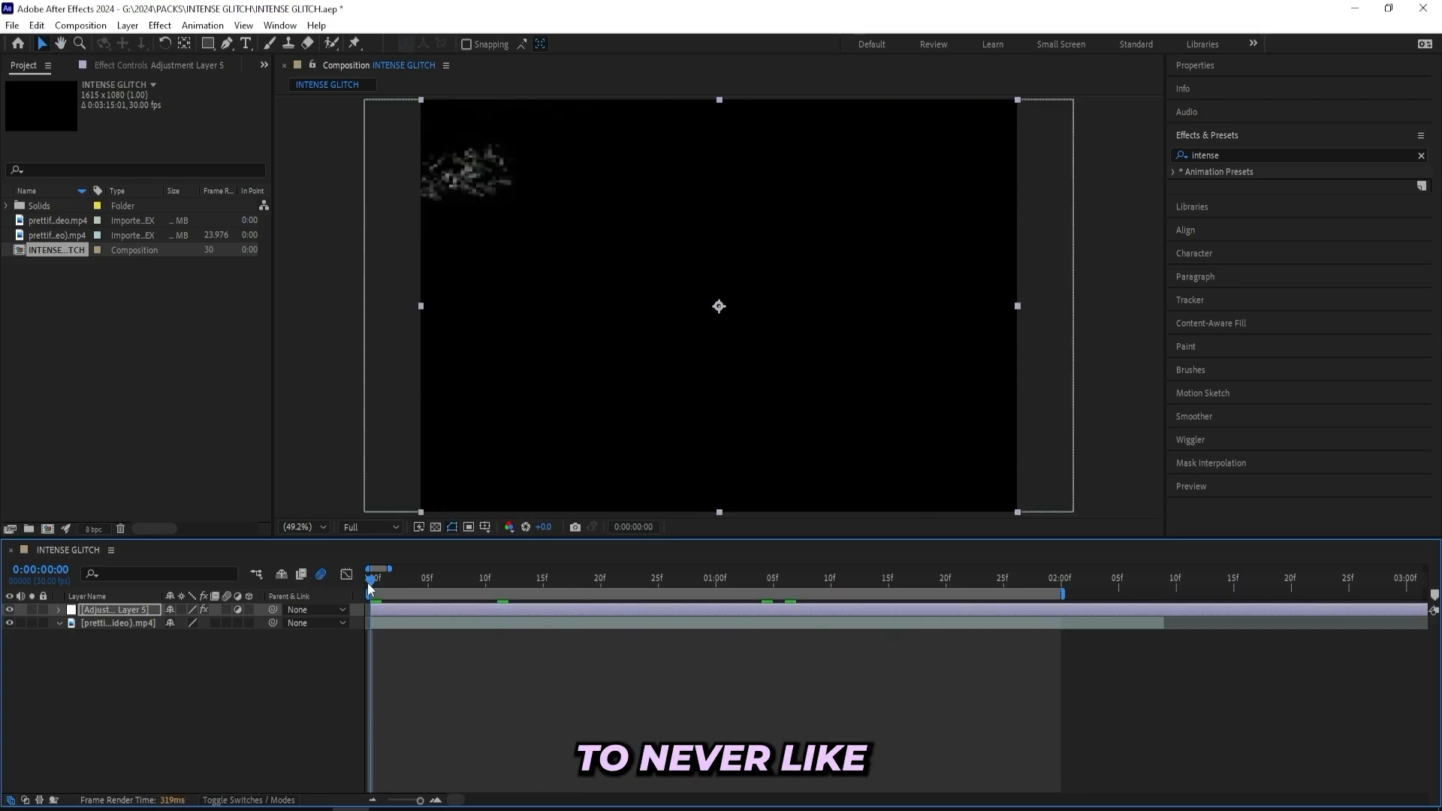
pyautogui.press('space')
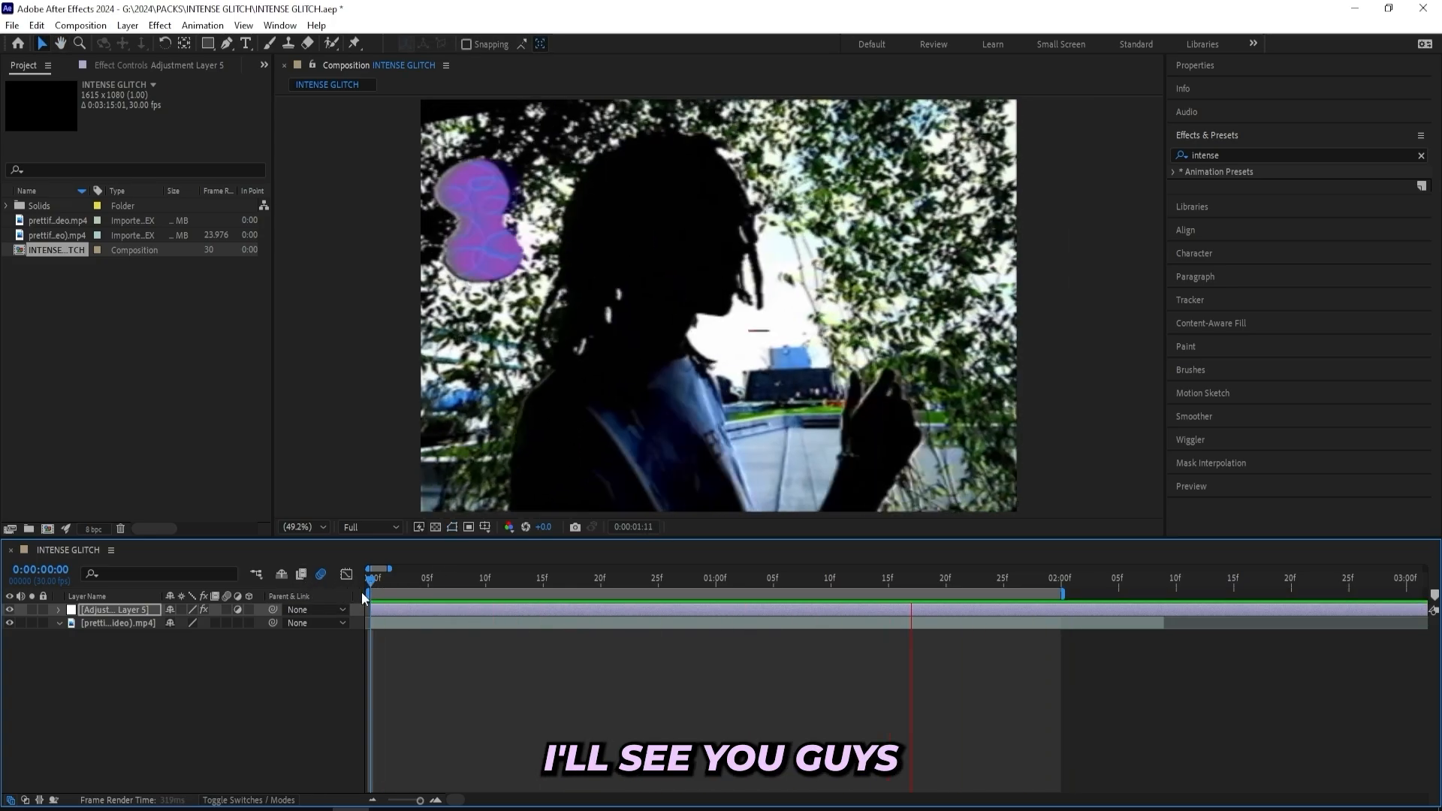